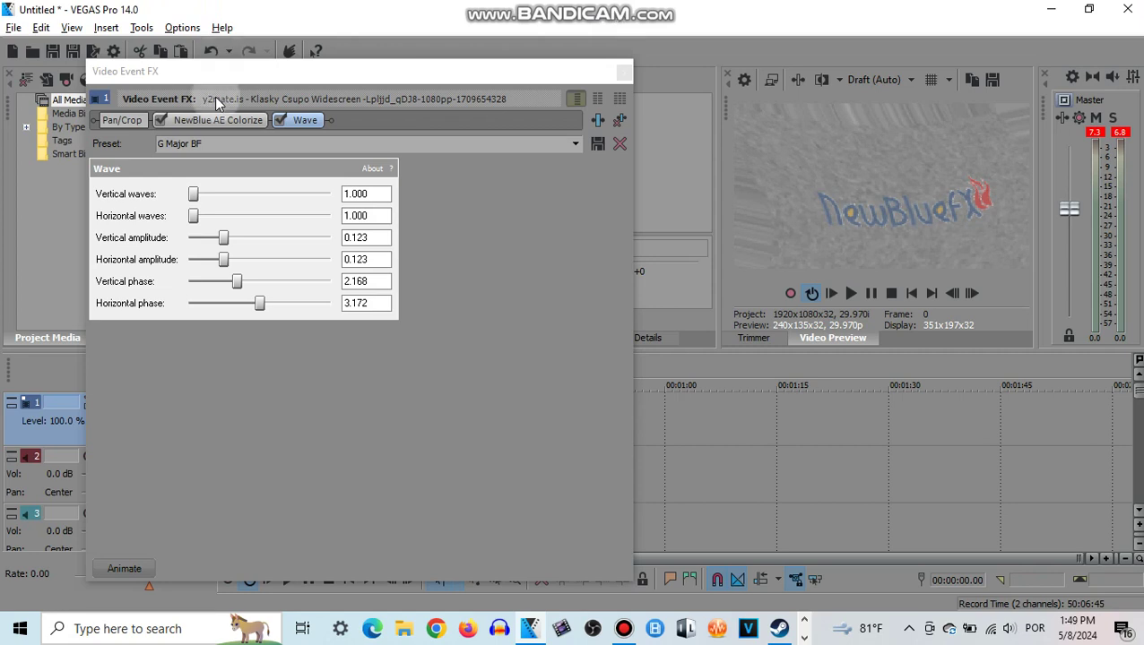
Examine Colors A, B and C in the first video clip's Colorize effect, opening each one's color values.
click(224, 121)
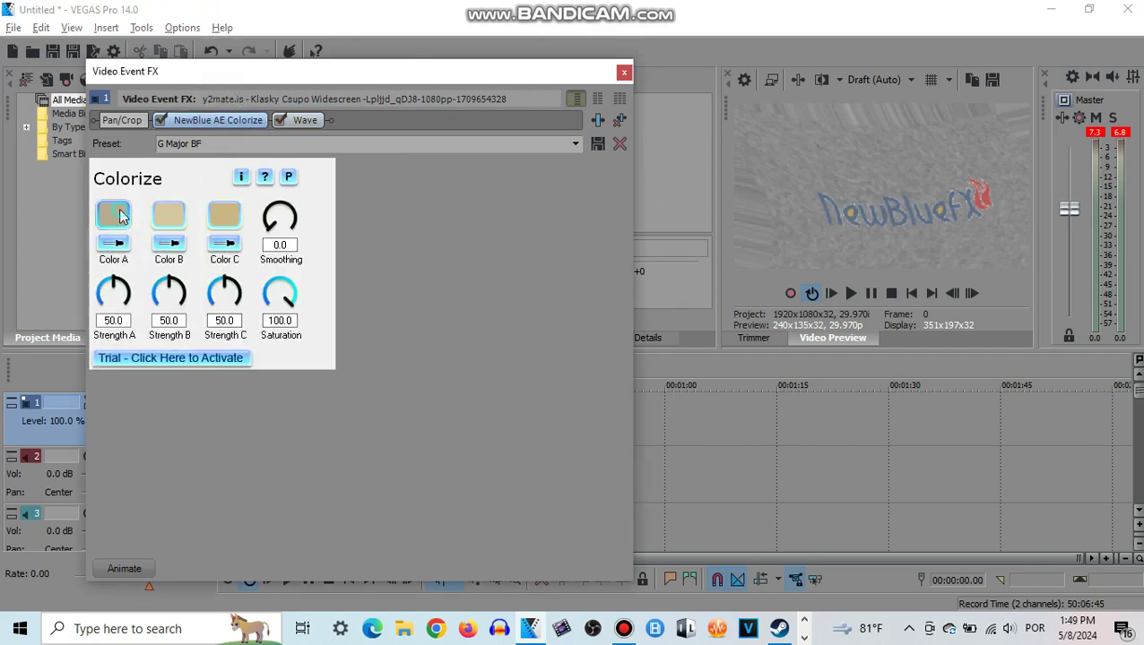
click(114, 213)
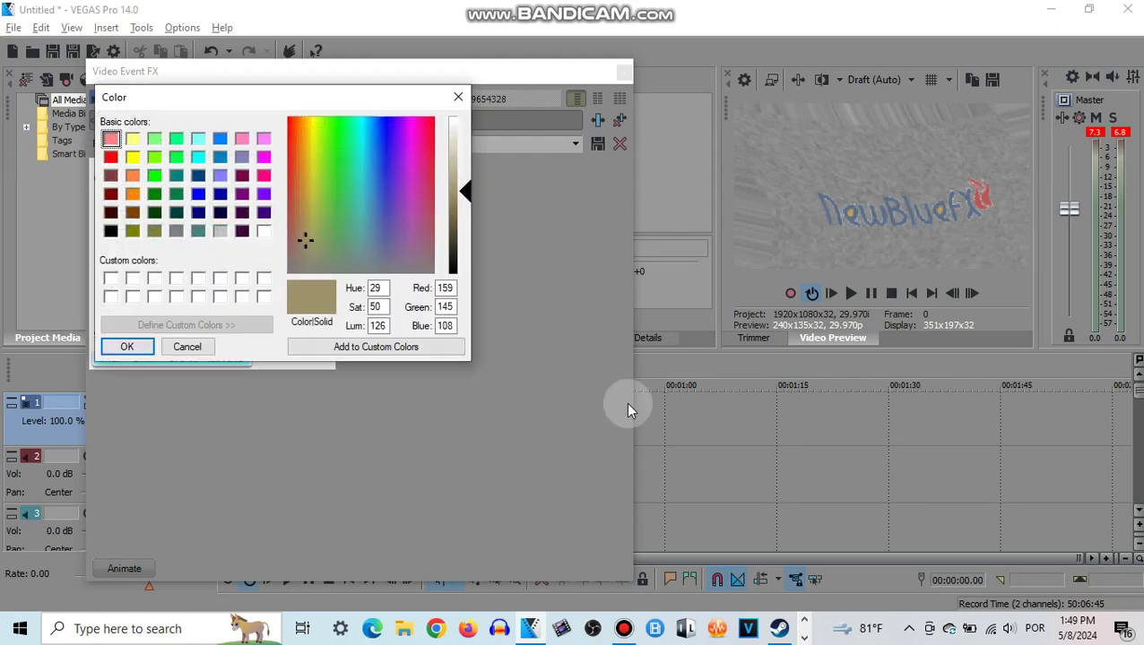
click(139, 355)
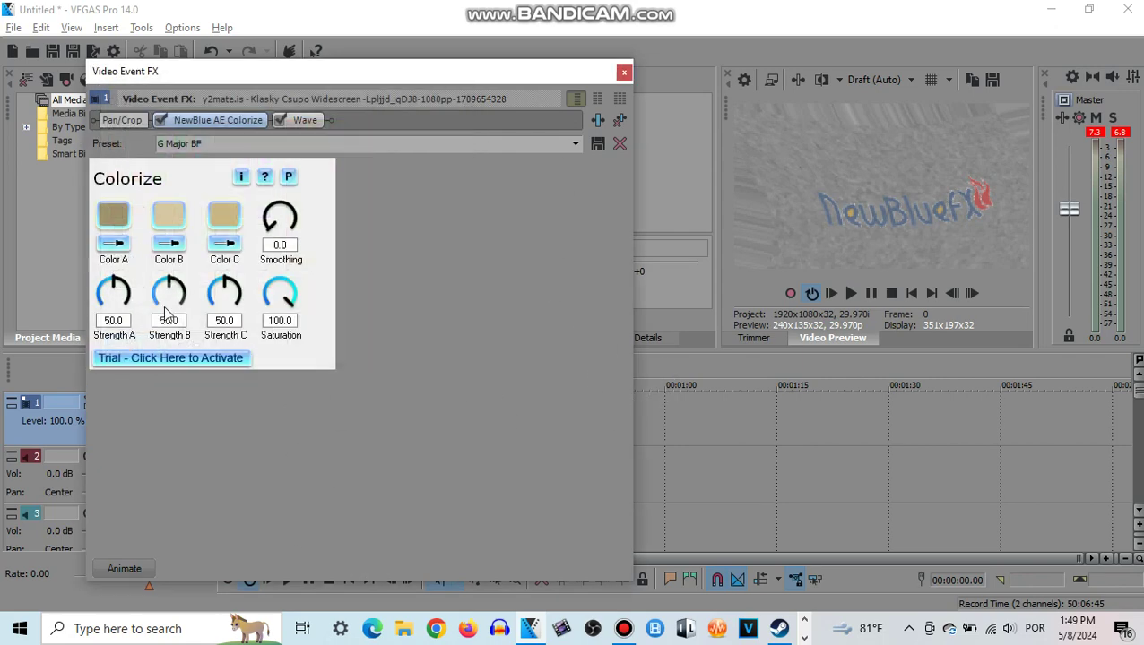
click(170, 216)
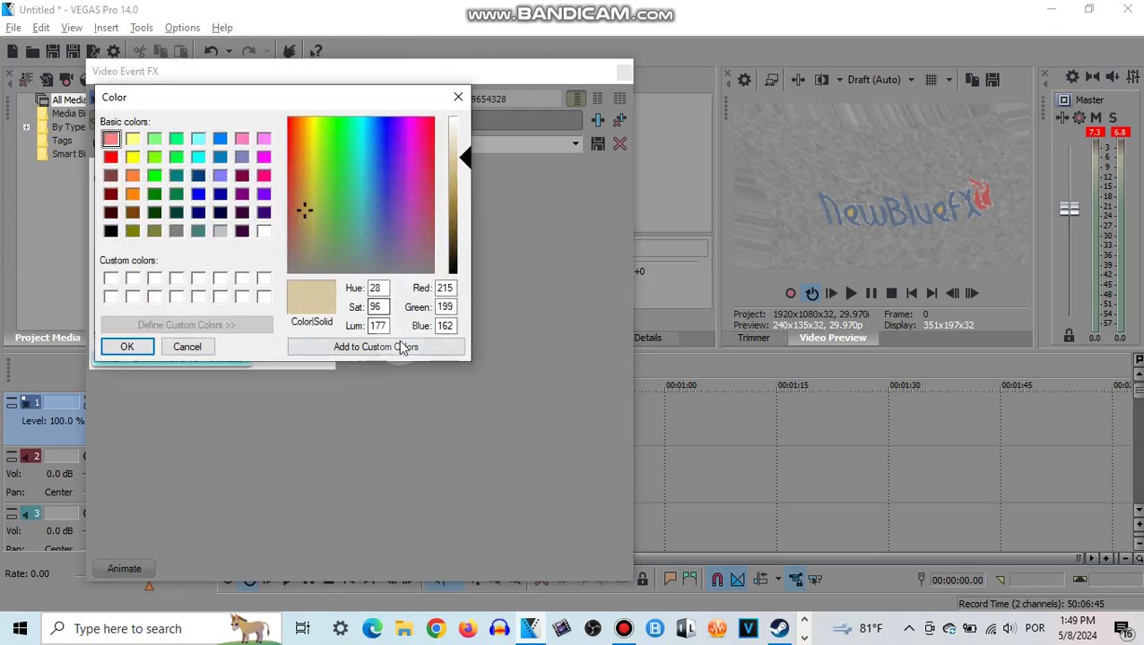
click(126, 347)
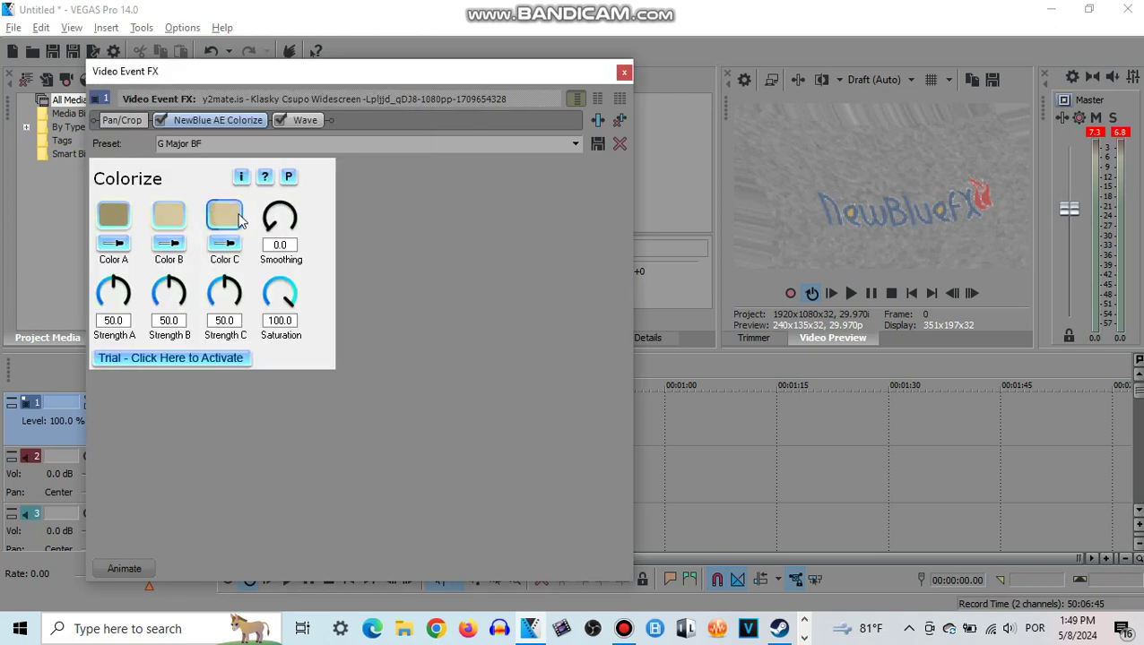
click(237, 219)
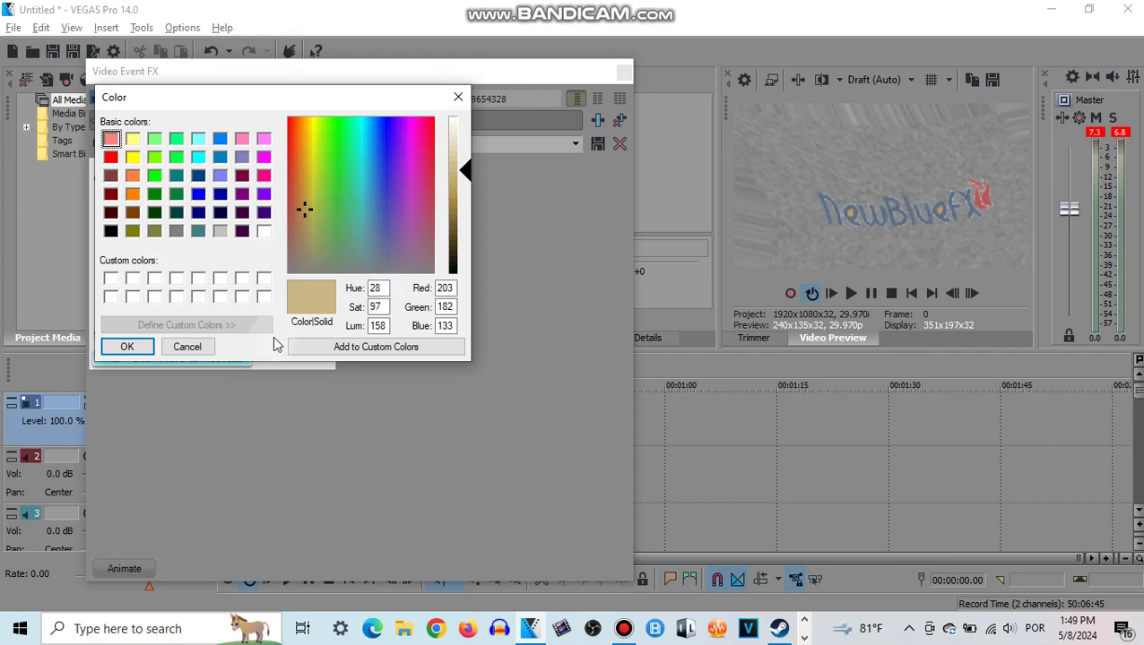
click(127, 347)
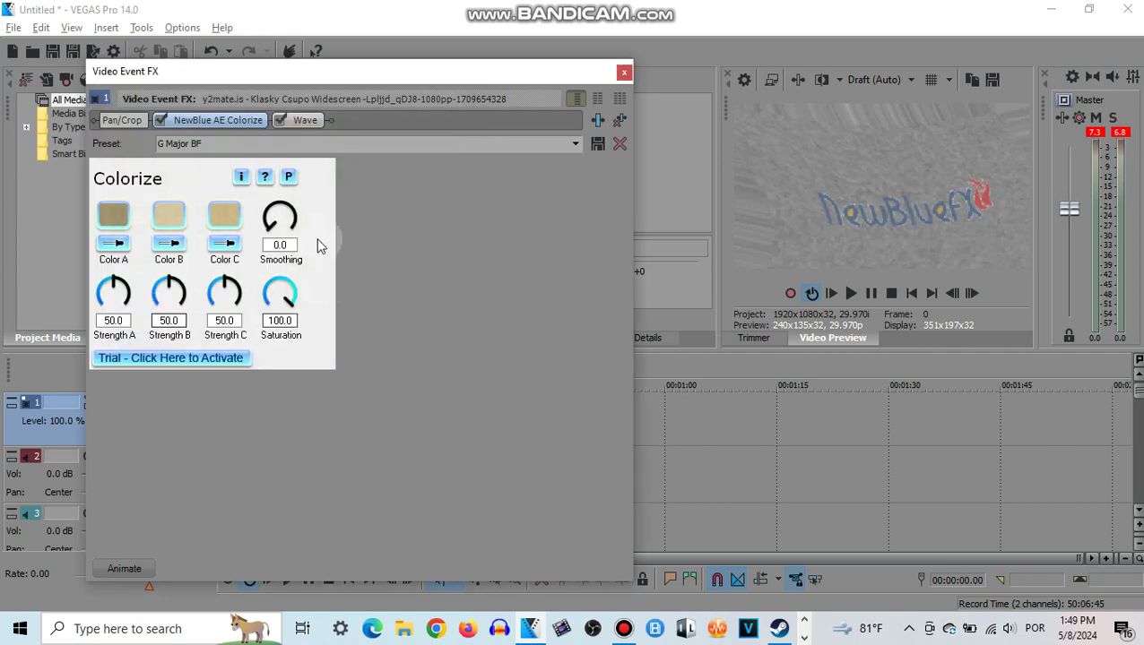
Examine the first video clip's Wave settings and the Frequency Shifter effect on the track 2 audio.
click(305, 120)
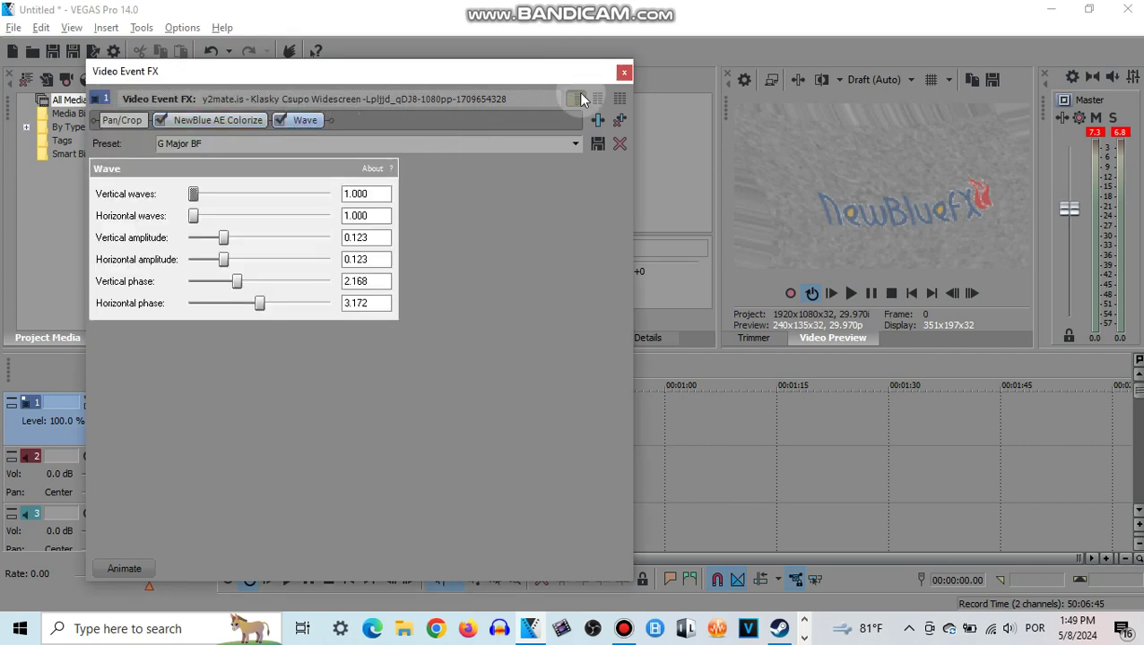
click(624, 76)
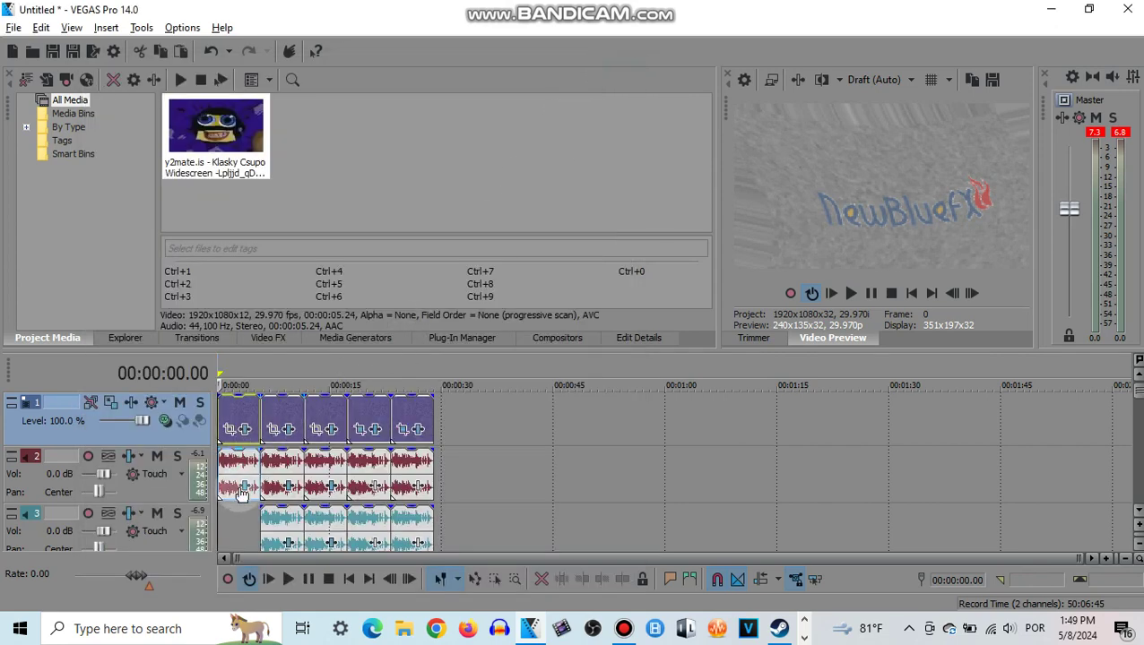
click(375, 489)
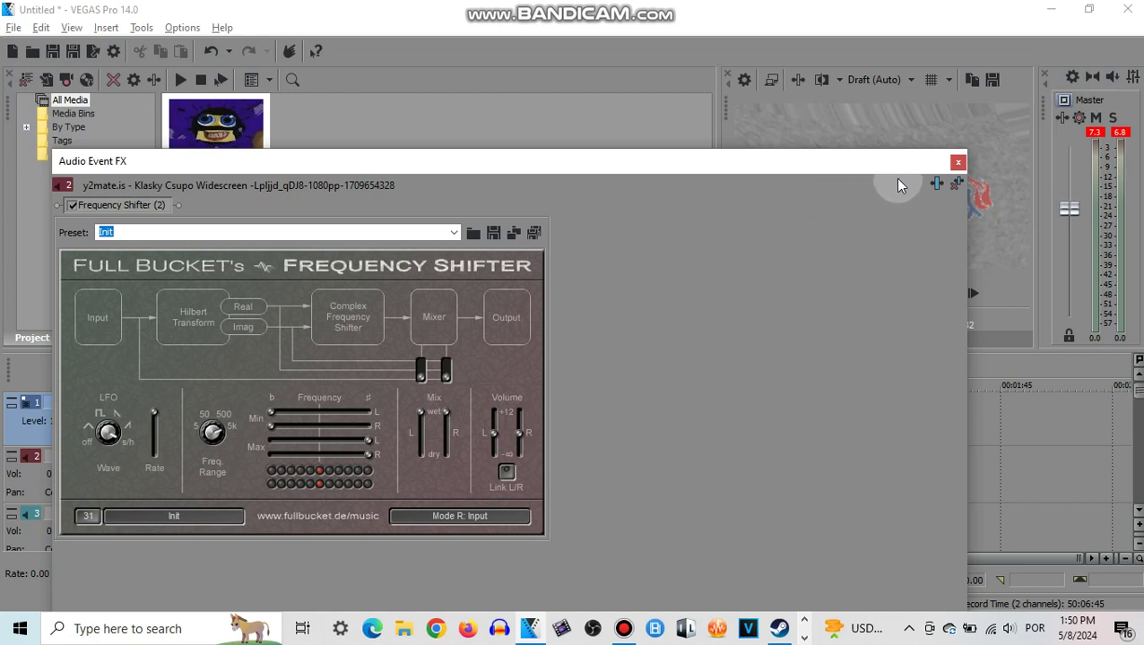
click(957, 162)
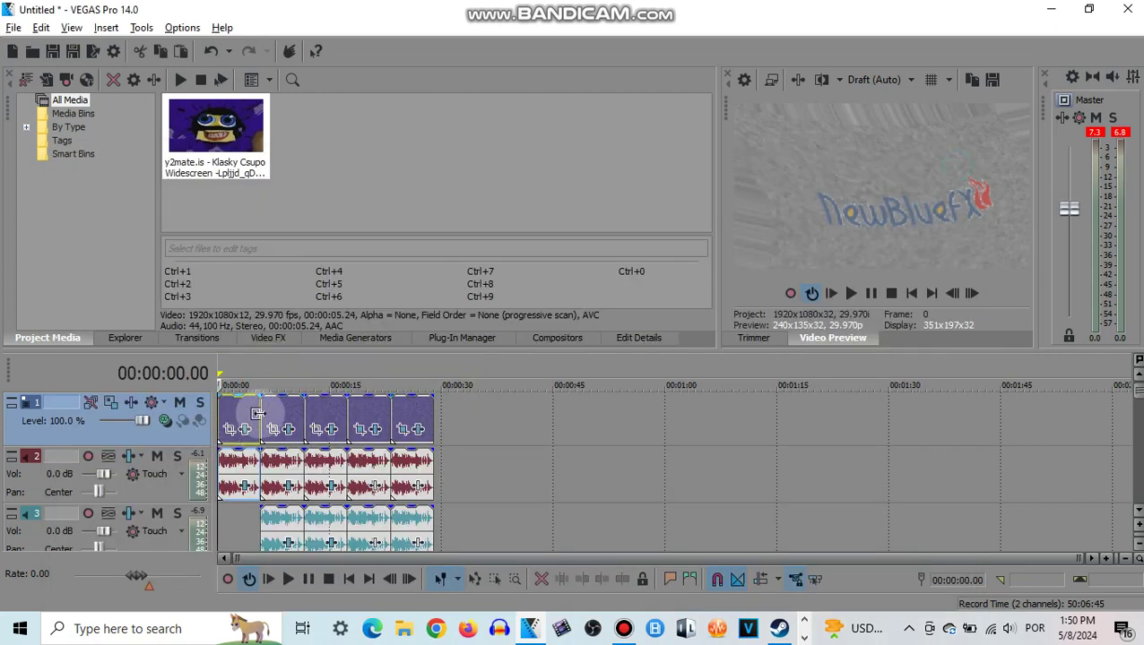
Examine the presets and gradients of the two Gradient Map effects on the second video clip.
click(266, 411)
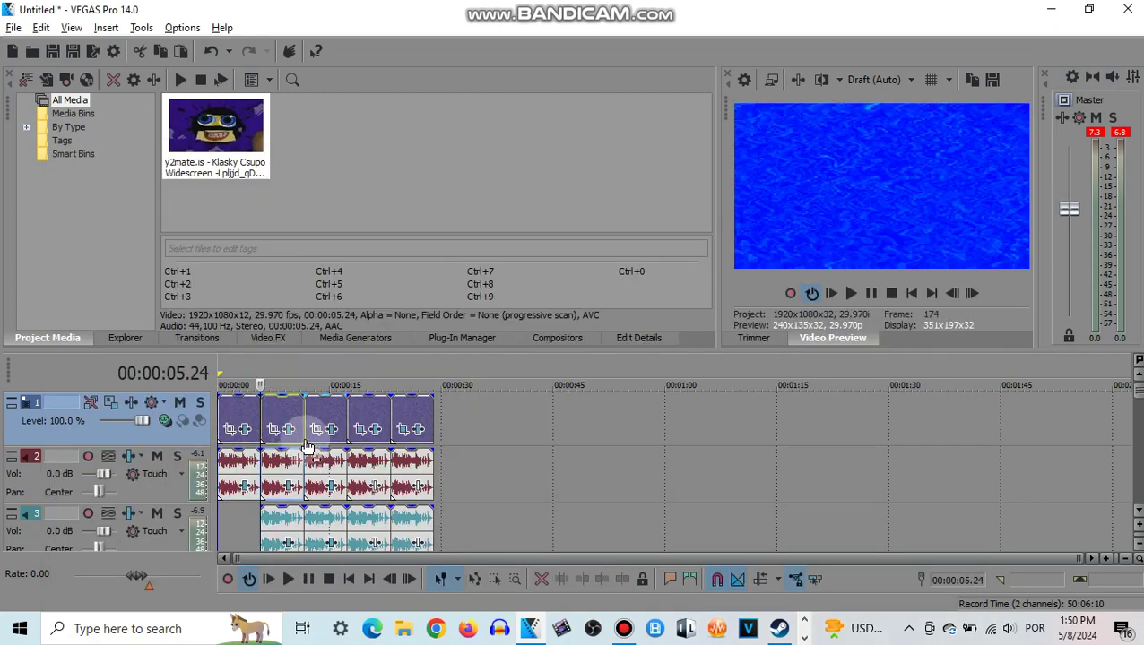
click(288, 431)
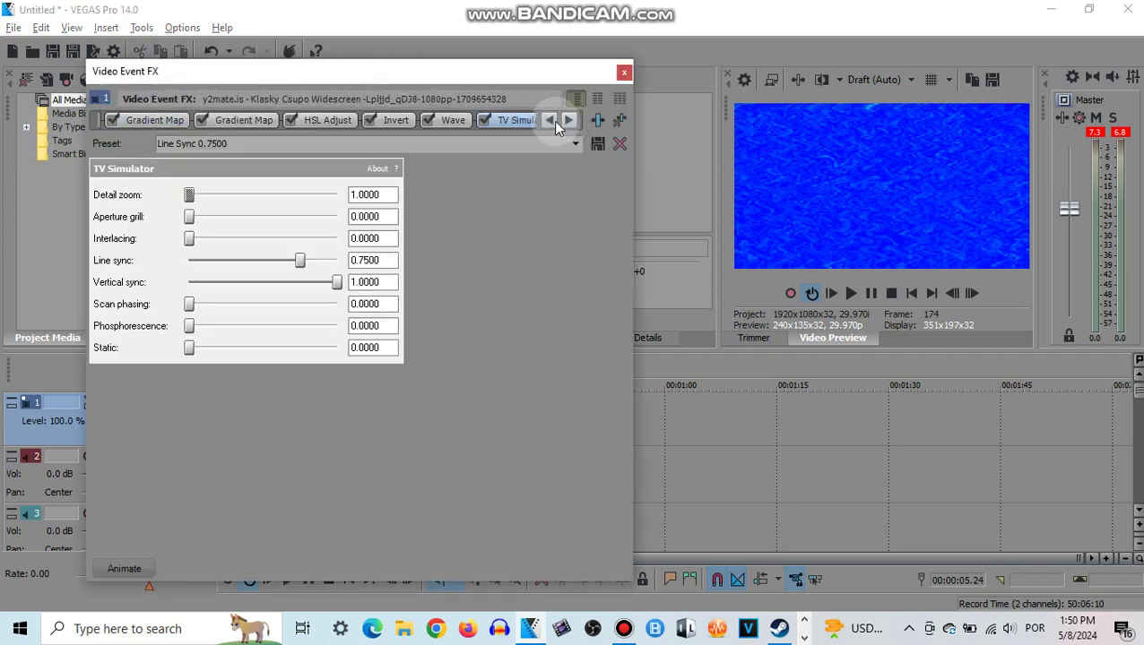
click(550, 121)
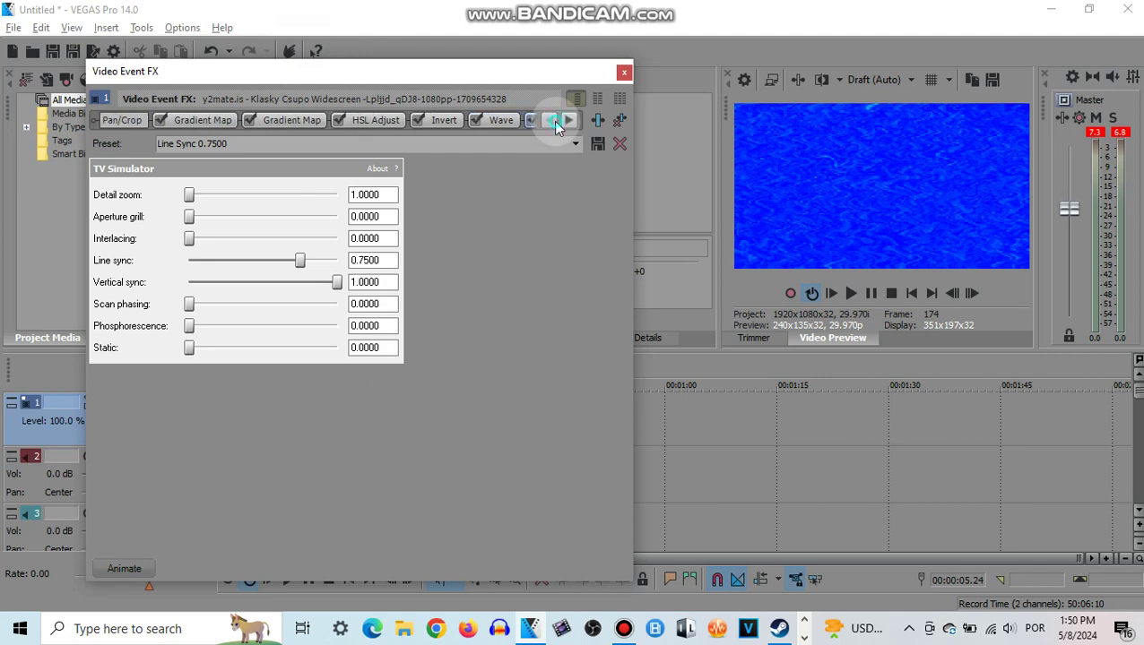
click(199, 117)
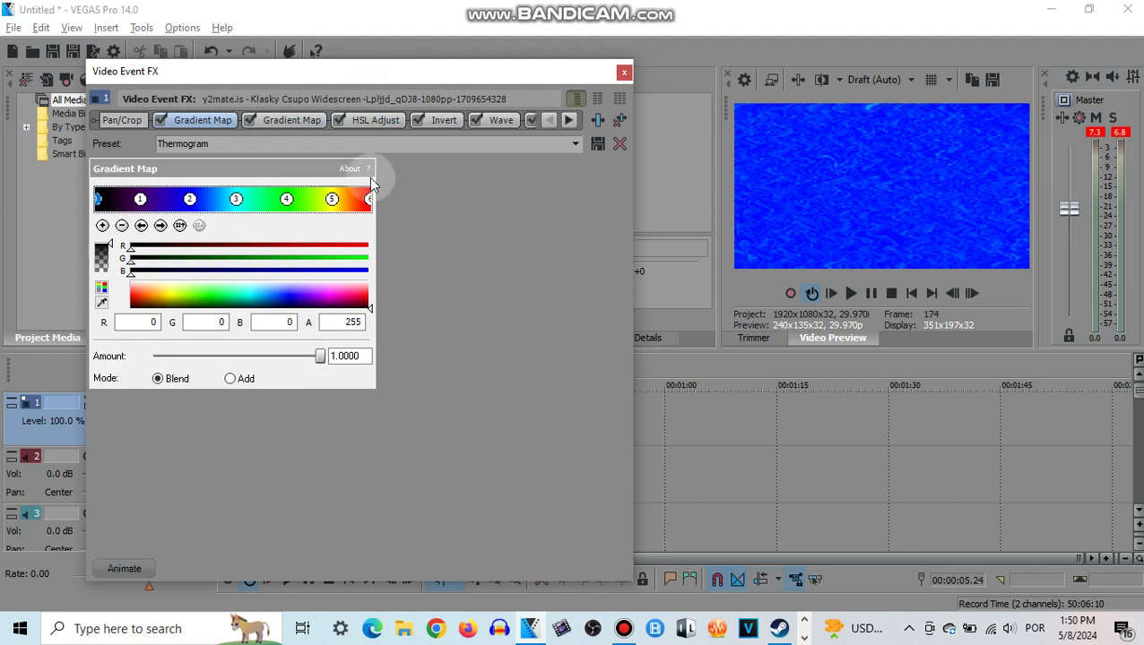
click(289, 121)
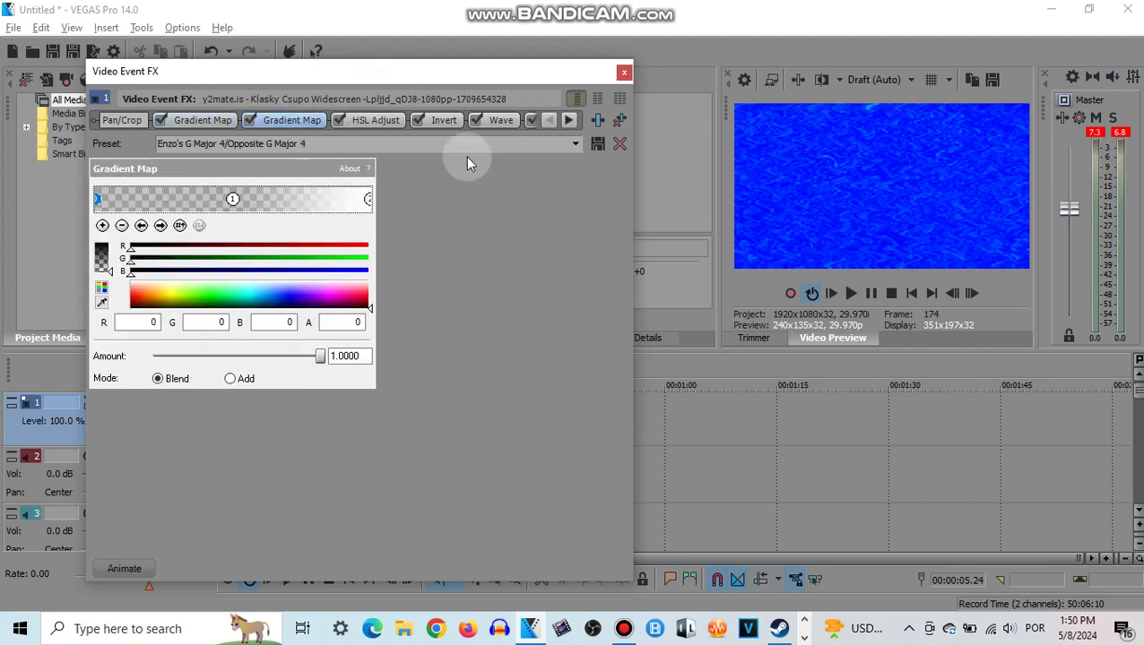
Examine the HSL Adjust, Invert, Wave and TV Simulator settings in the second video clip's effect chain.
click(388, 123)
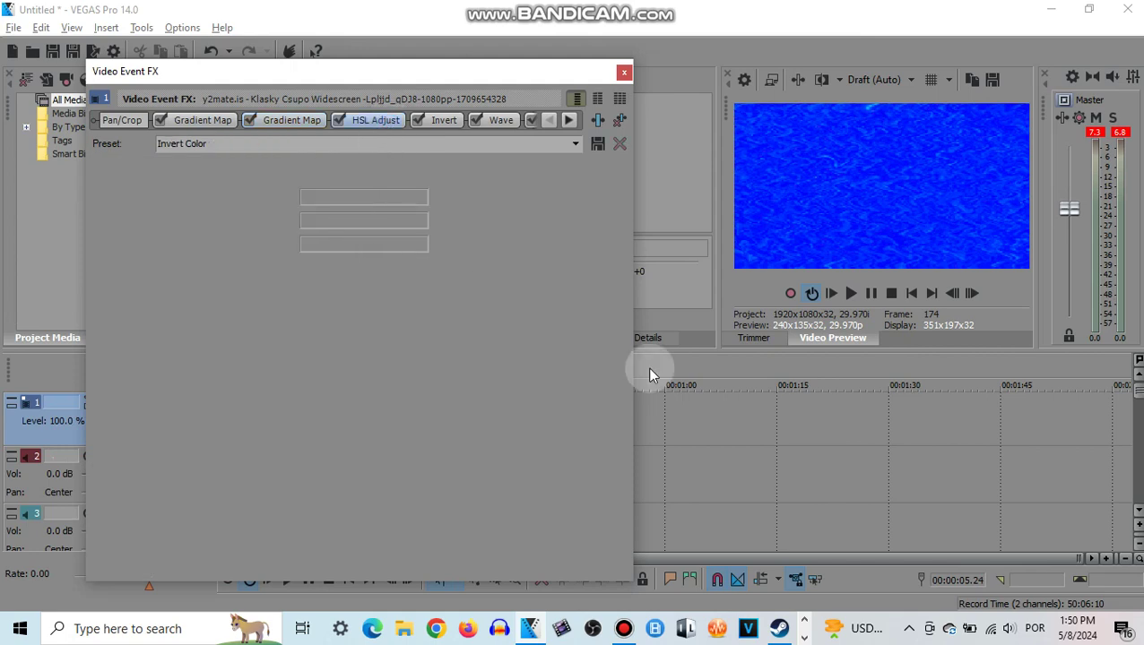
click(448, 124)
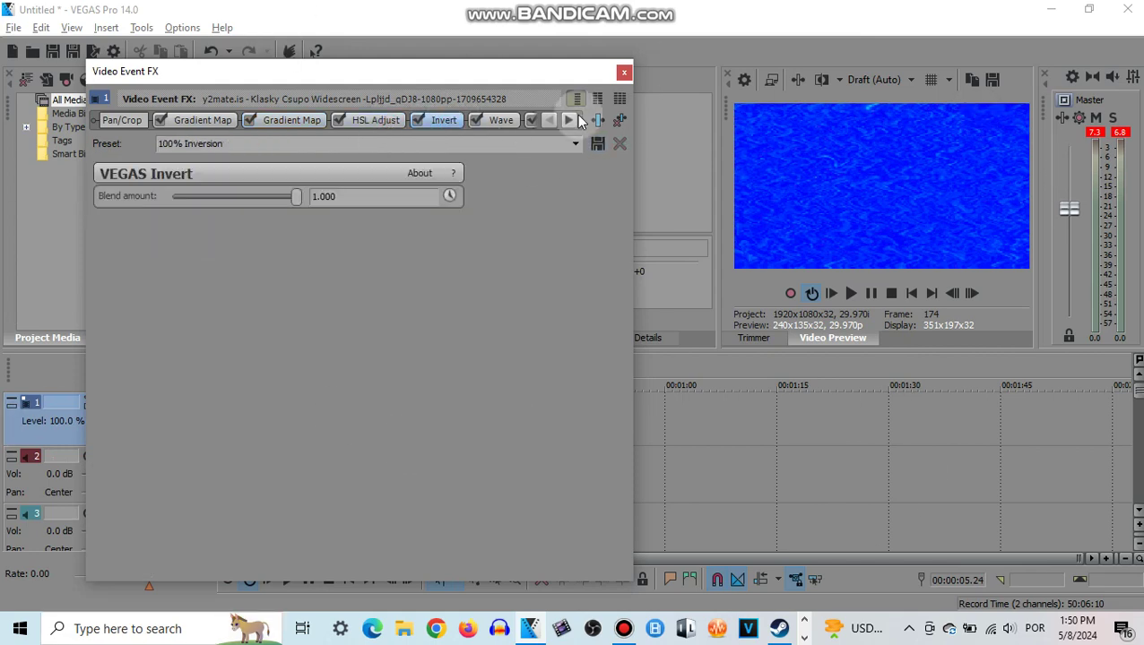
click(502, 122)
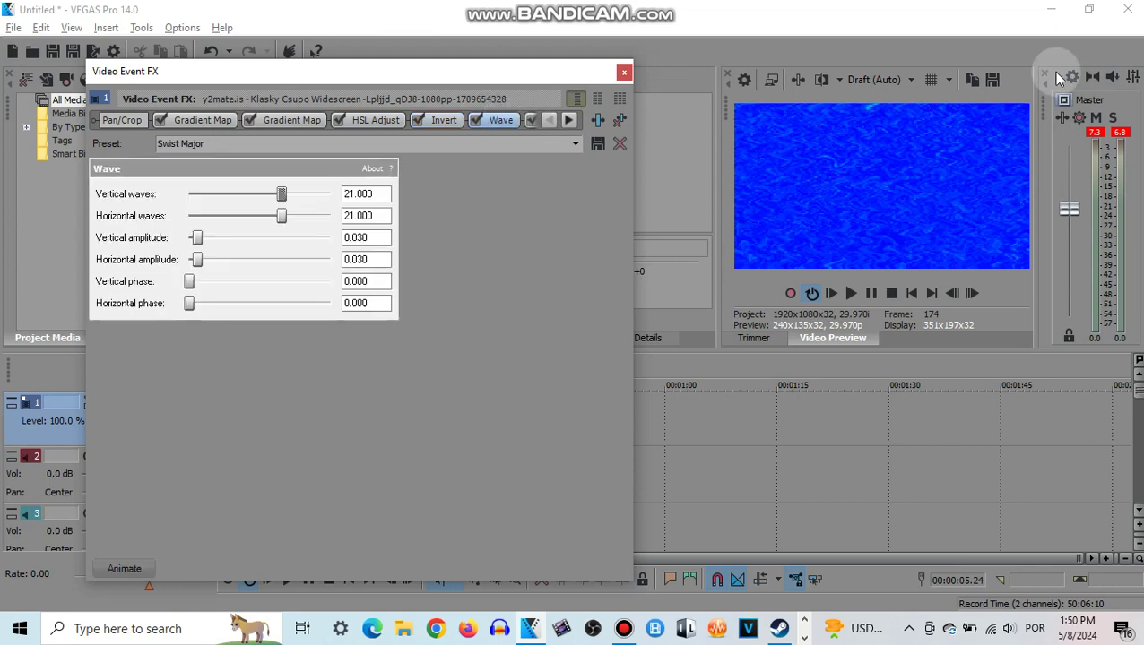
click(567, 123)
click(568, 122)
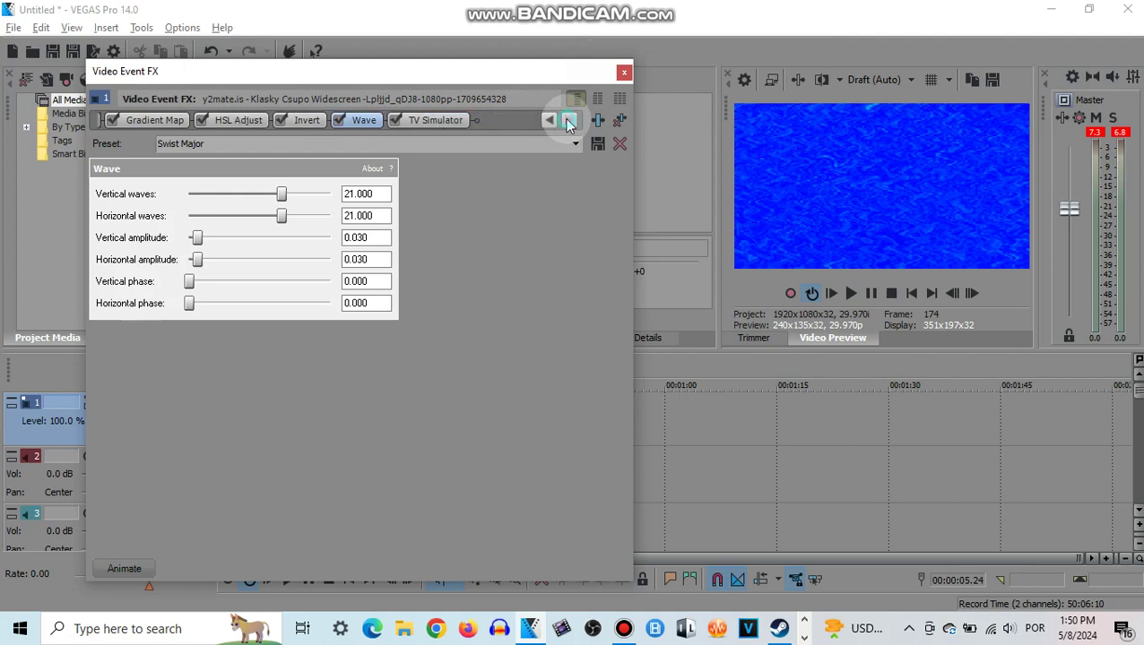
click(433, 122)
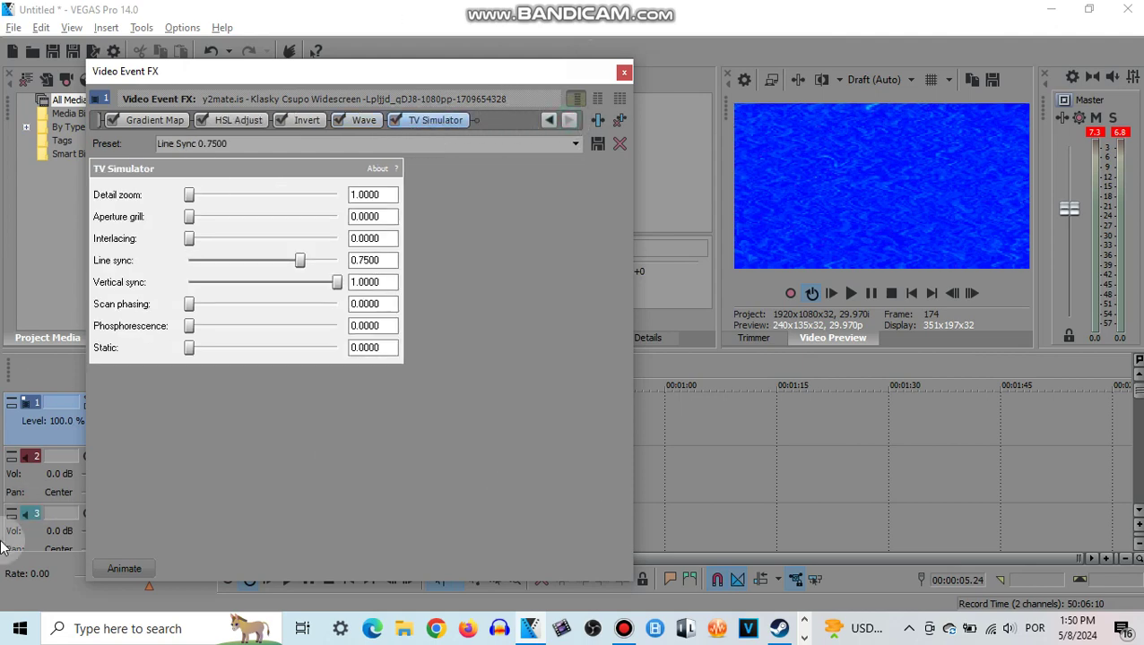
click(625, 72)
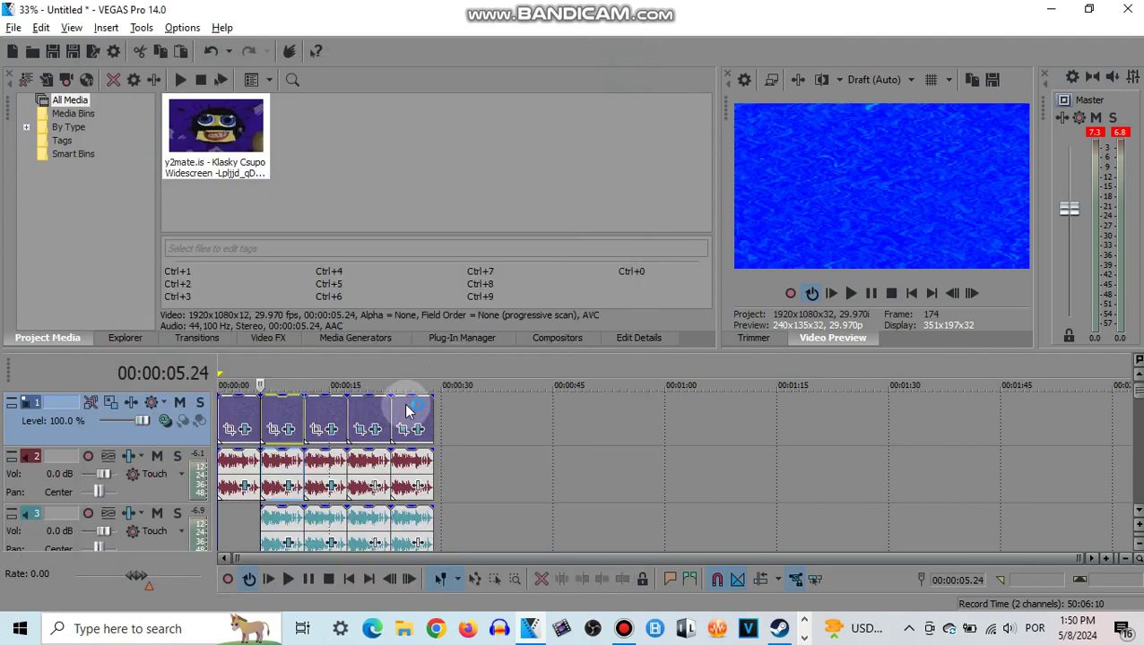
Set the second audio clip on track 2 to the élastique Pro time stretch method, and review its Flex Reverb effect.
click(285, 467)
right_click(285, 467)
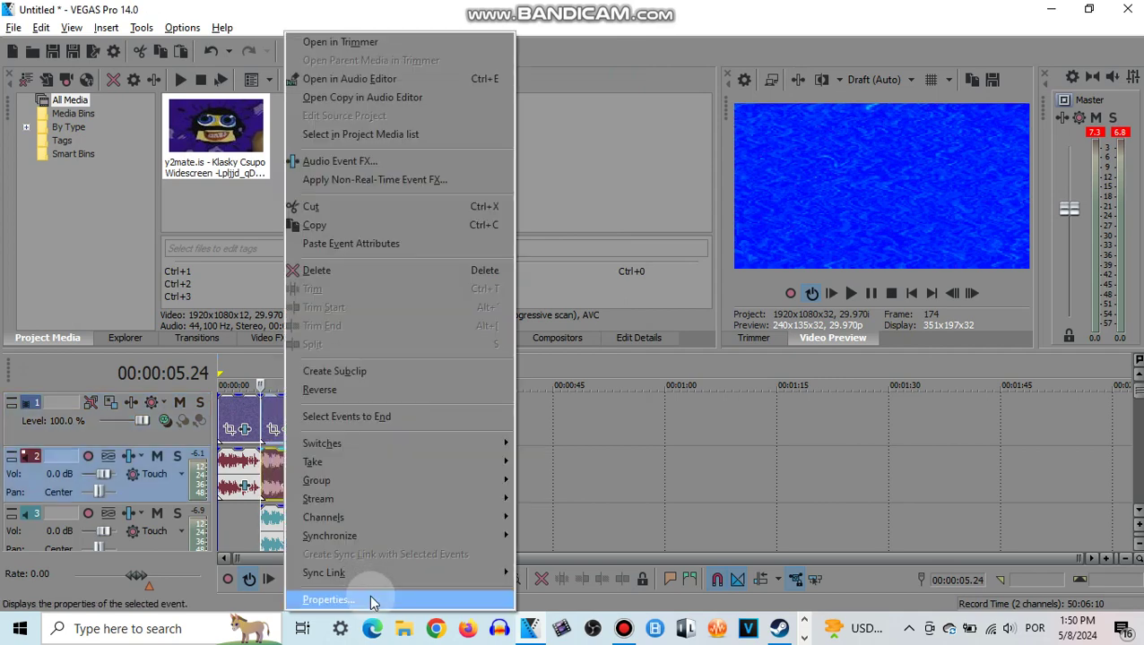
click(370, 600)
click(622, 266)
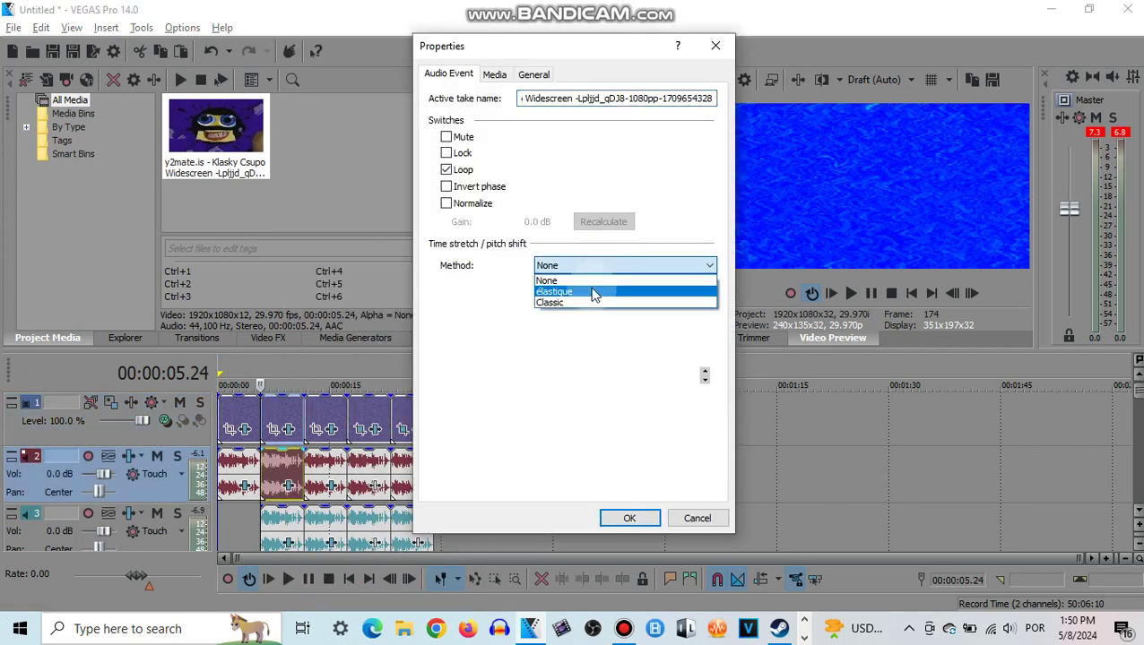
click(591, 289)
click(590, 292)
click(575, 305)
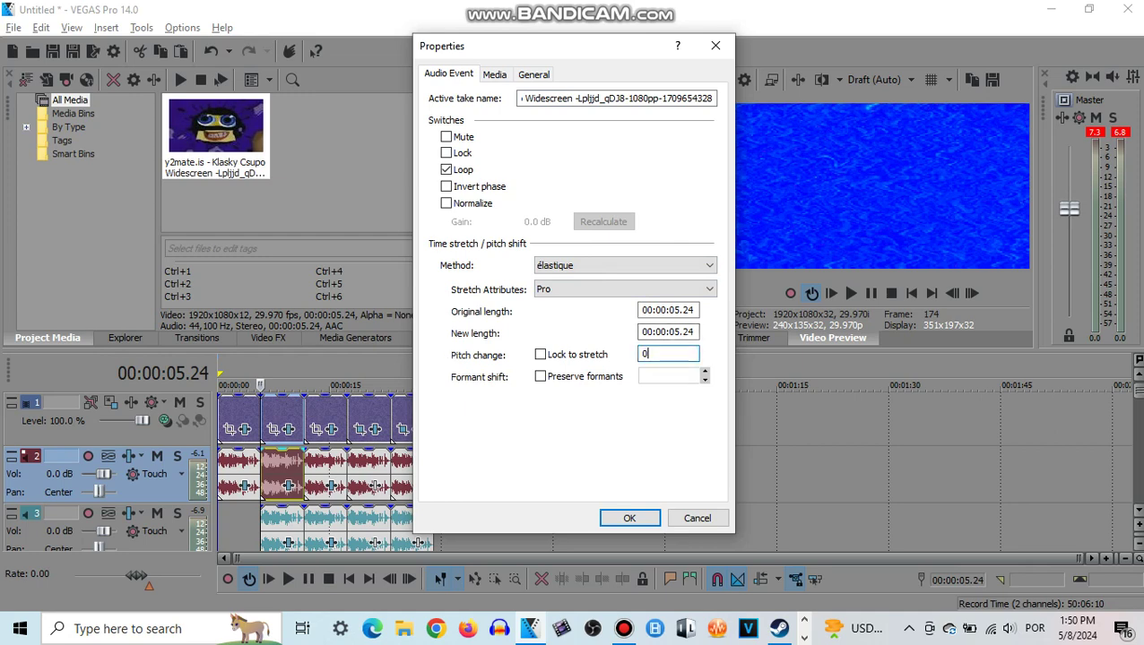
click(630, 519)
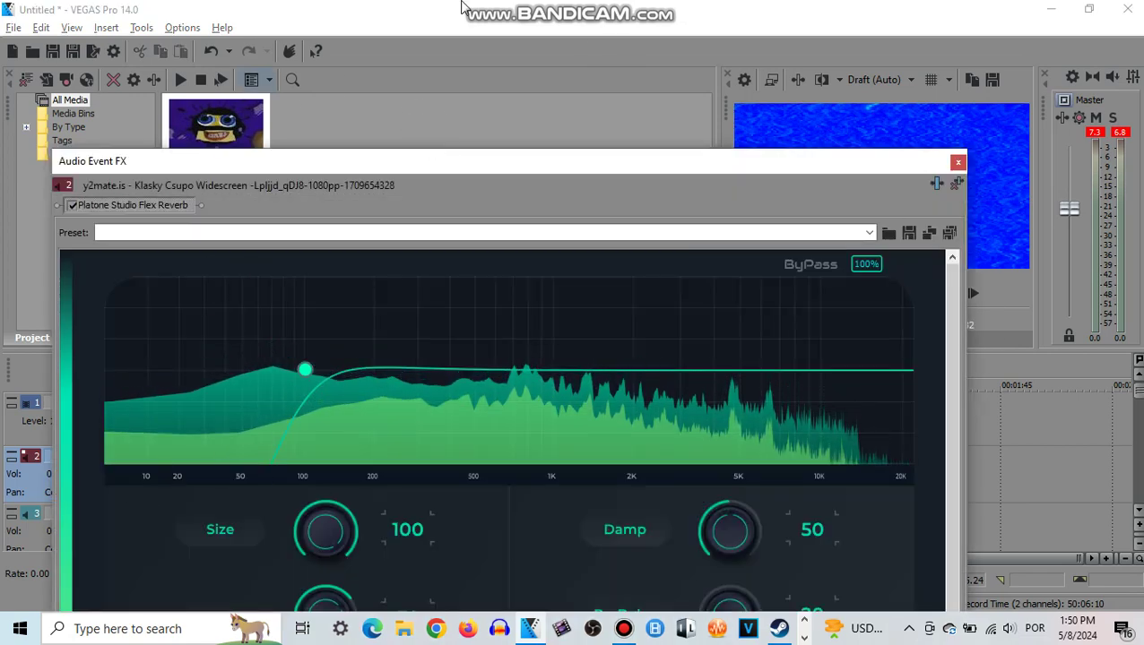
drag(512, 169, 467, 300)
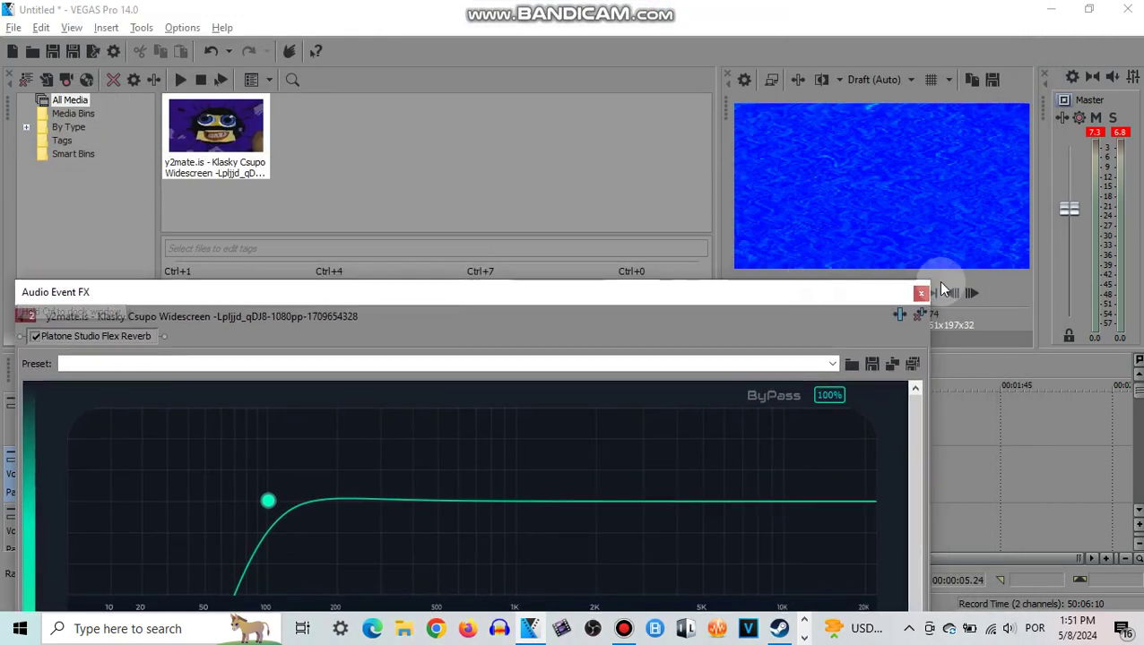
click(920, 294)
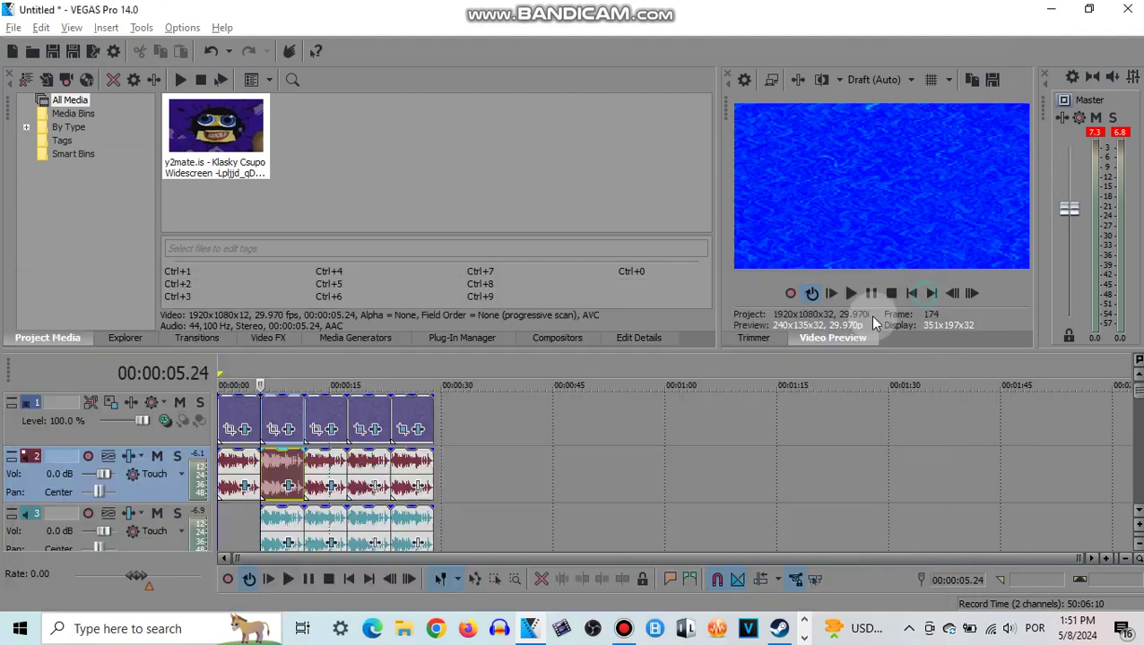
Examine the event properties and the Flex Reverb effect of the first audio clip on track 3.
right_click(282, 543)
click(331, 603)
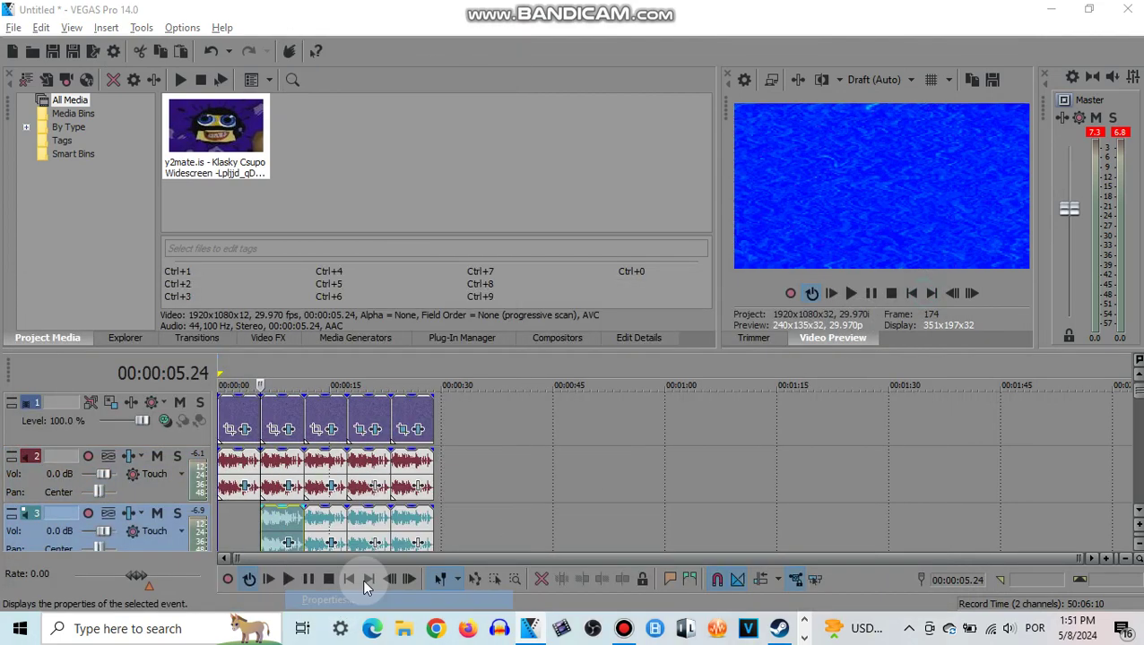
click(627, 520)
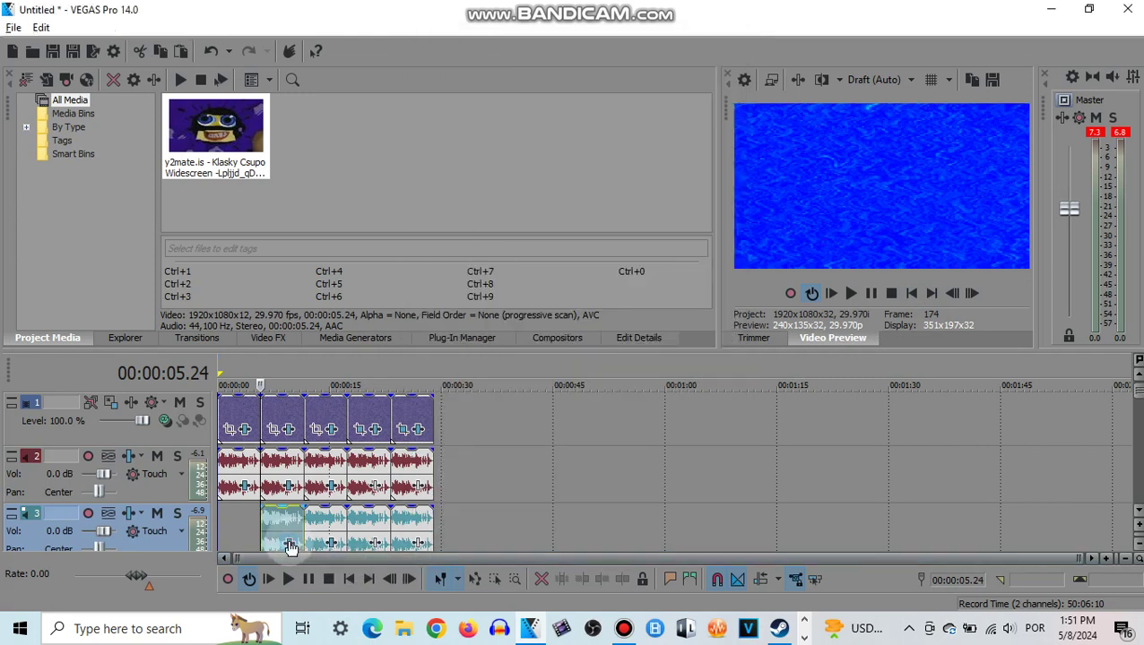
click(288, 545)
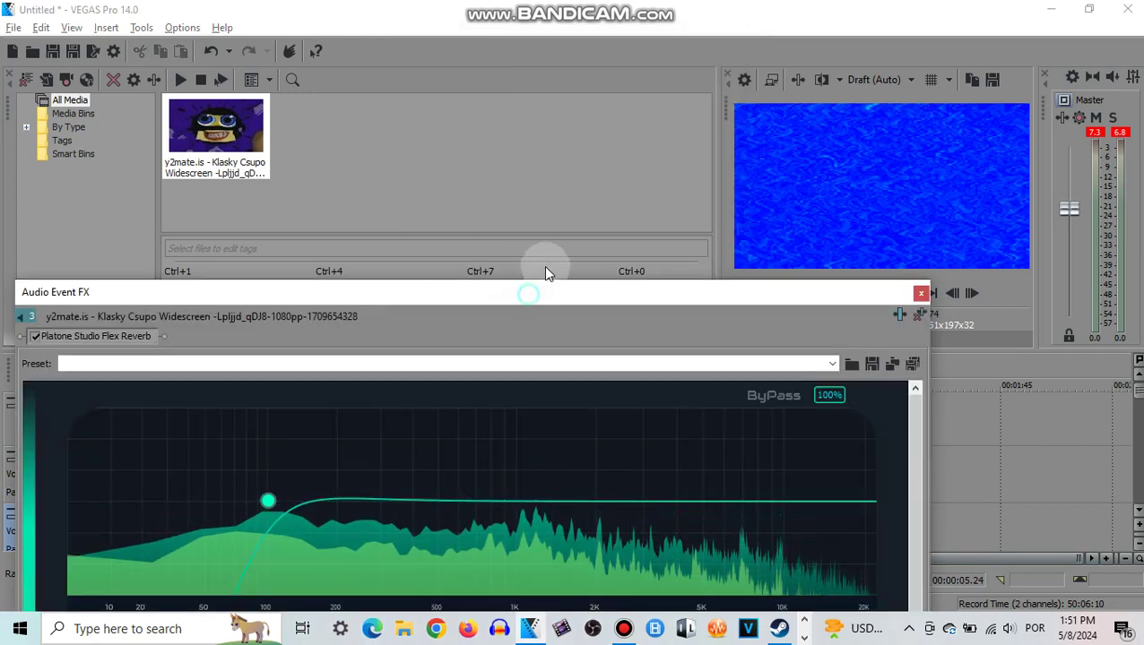
drag(528, 295, 564, 200)
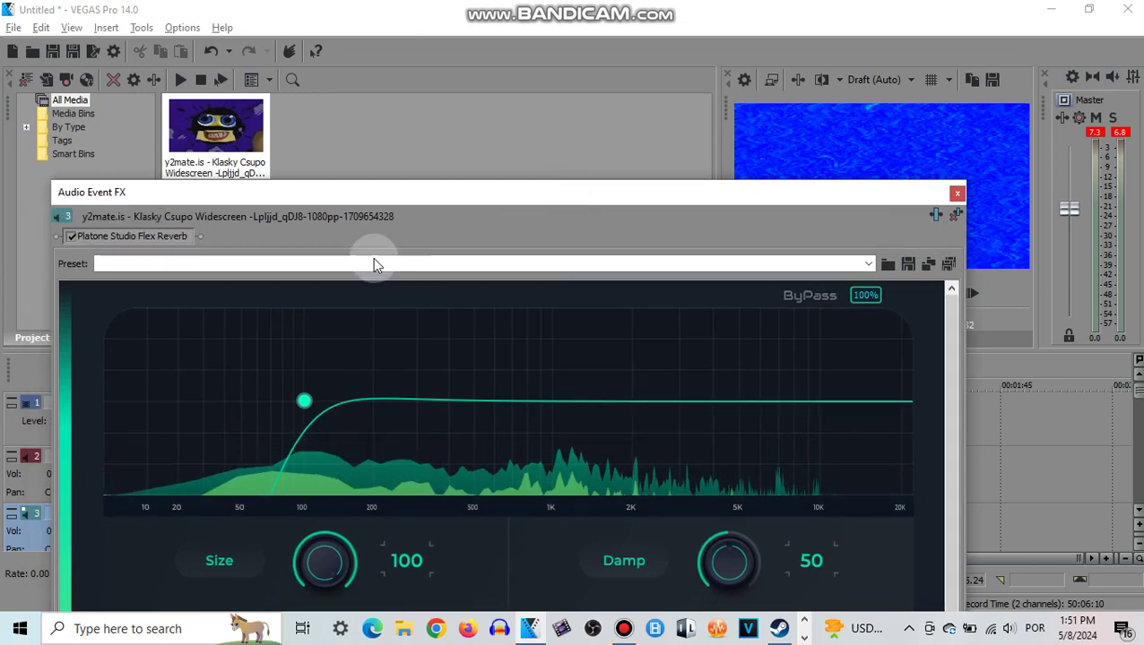
click(958, 194)
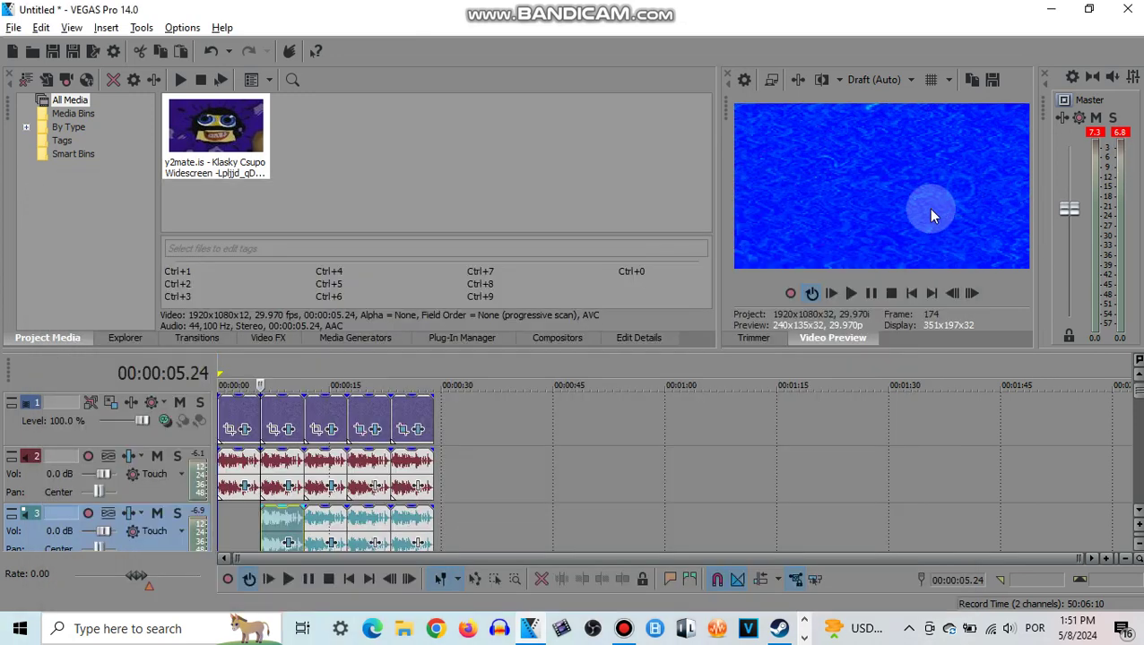
Examine the Gradient Map, HSL Adjust and Invert settings in the third video clip's effect chain.
click(309, 411)
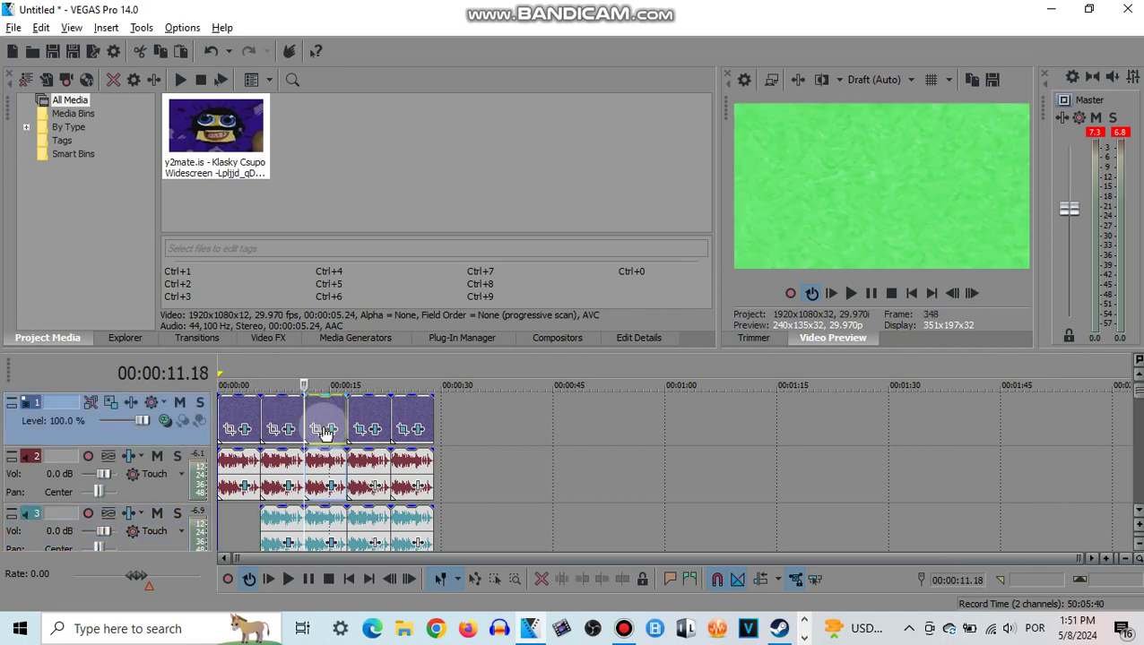
click(331, 431)
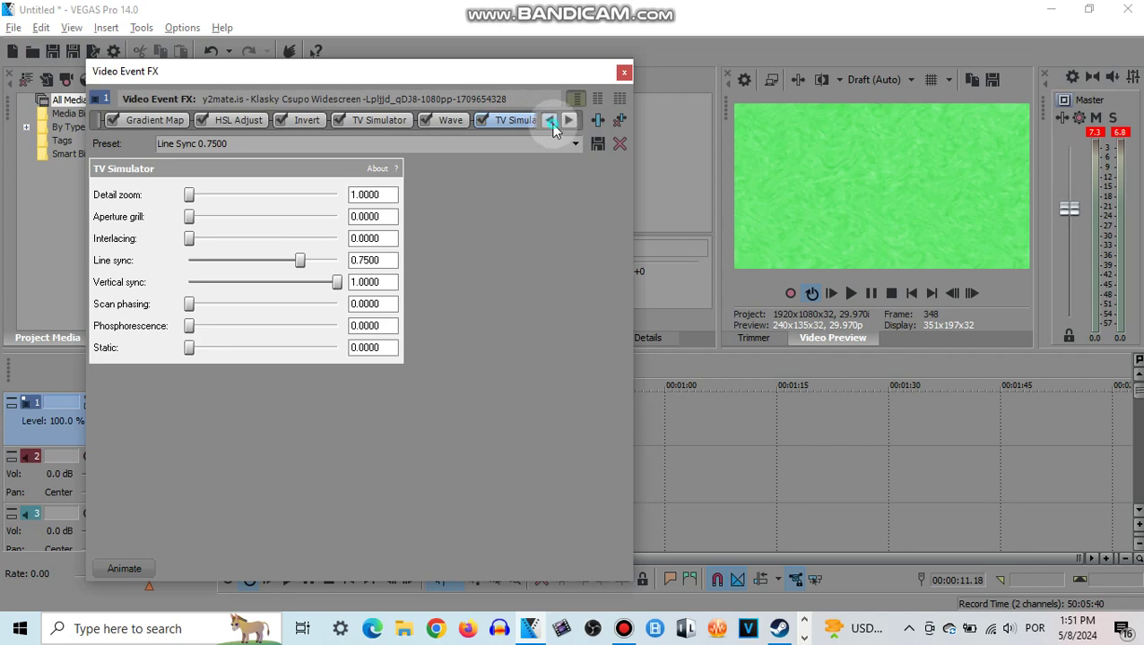
click(550, 120)
click(212, 122)
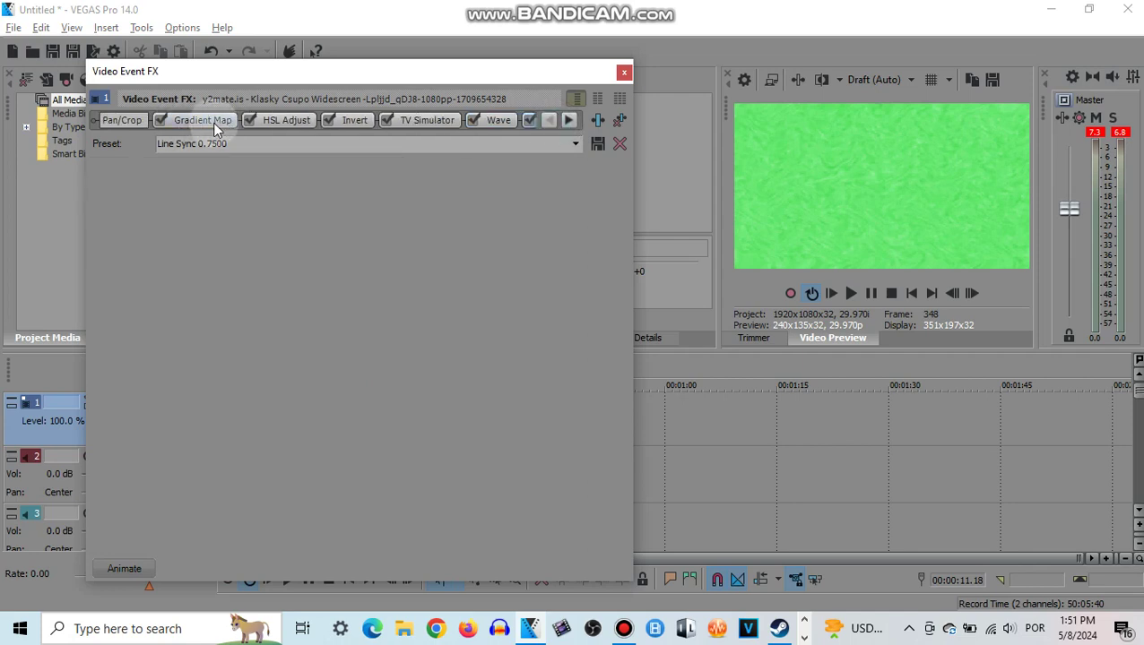
click(295, 121)
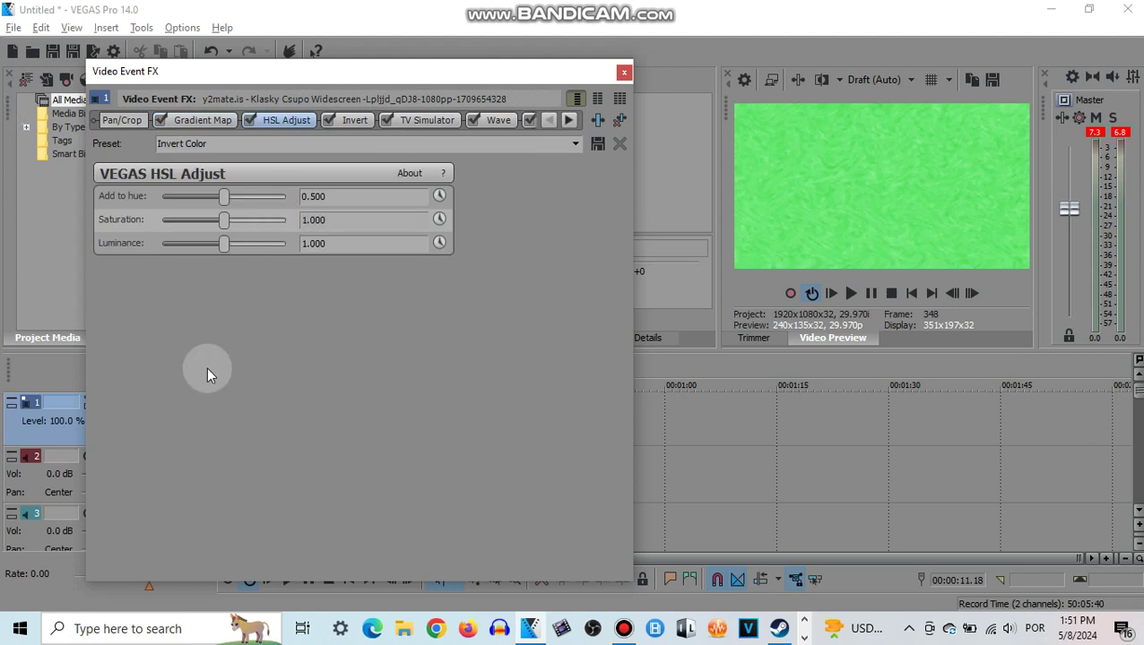
click(353, 119)
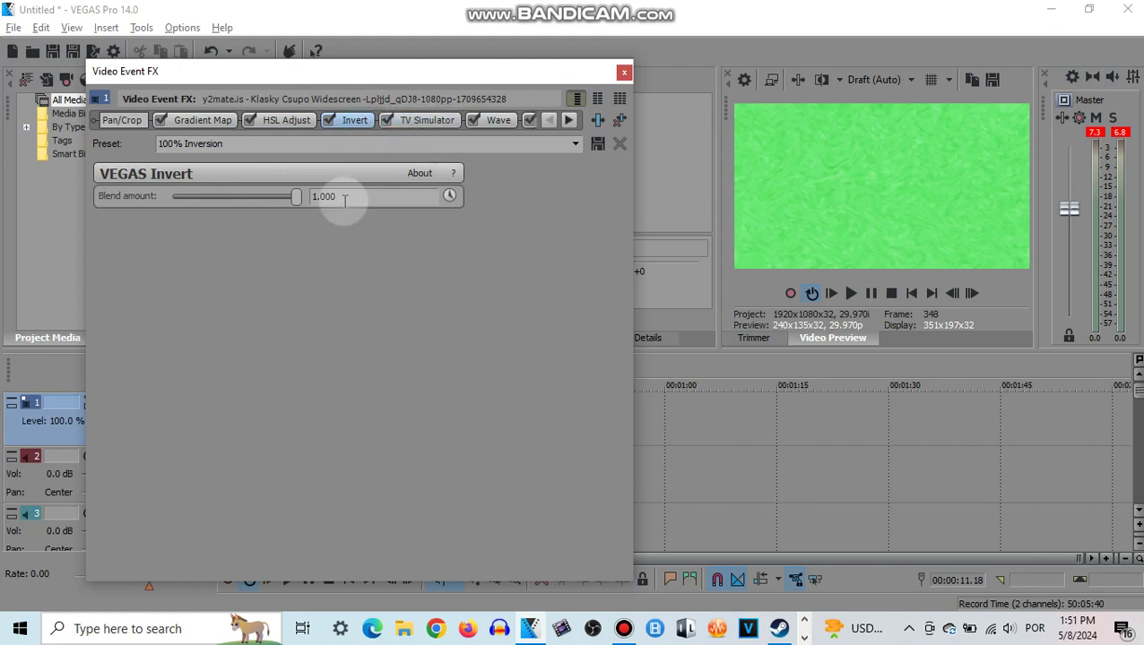
Examine the Wave settings and both TV Simulator effects on the third video clip.
click(422, 120)
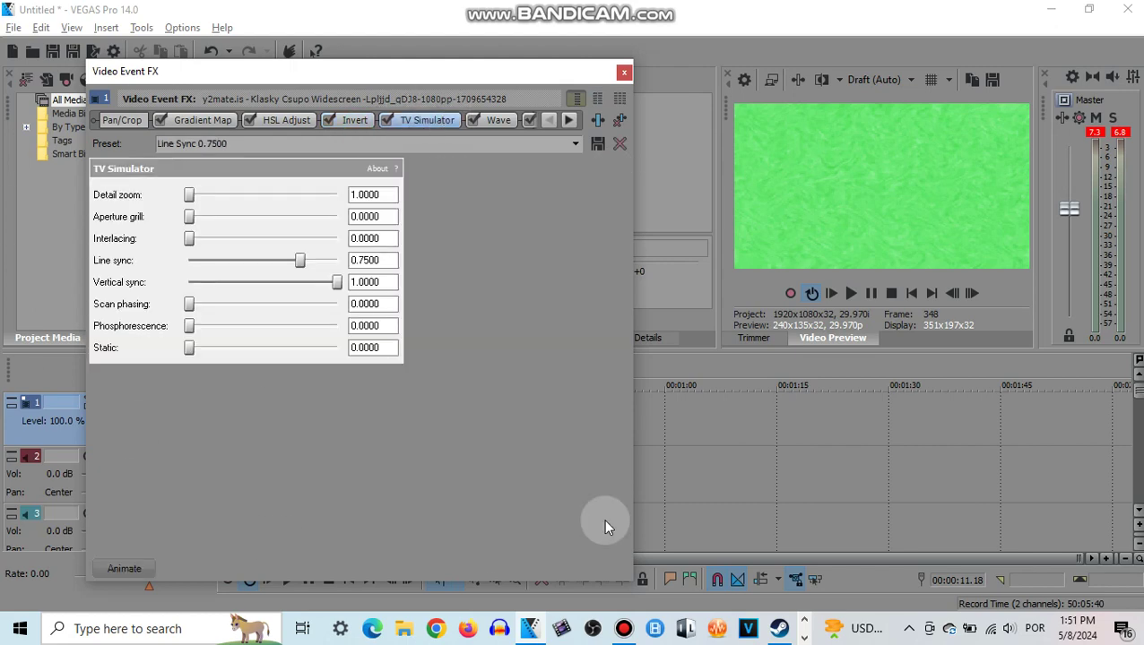
click(503, 124)
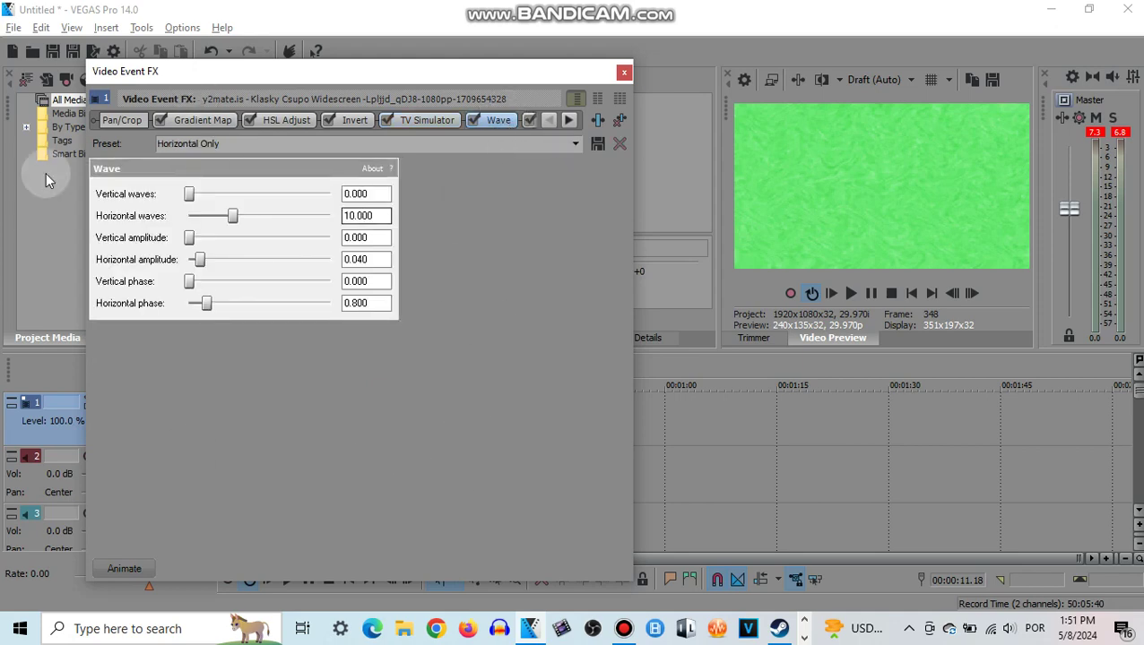
click(568, 121)
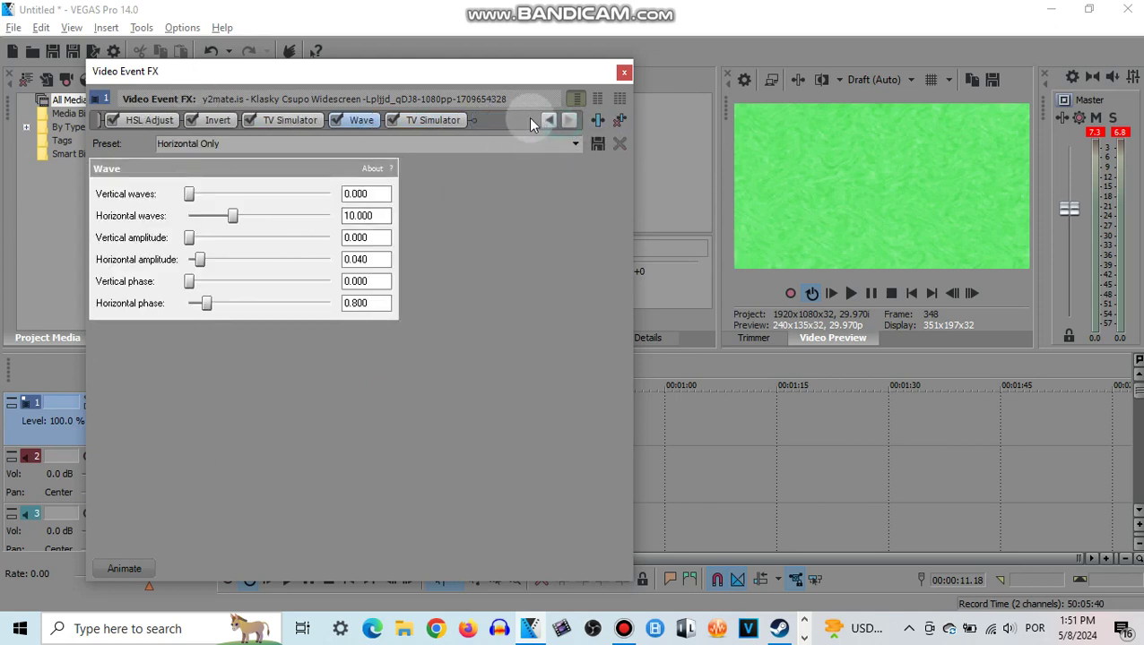
click(448, 120)
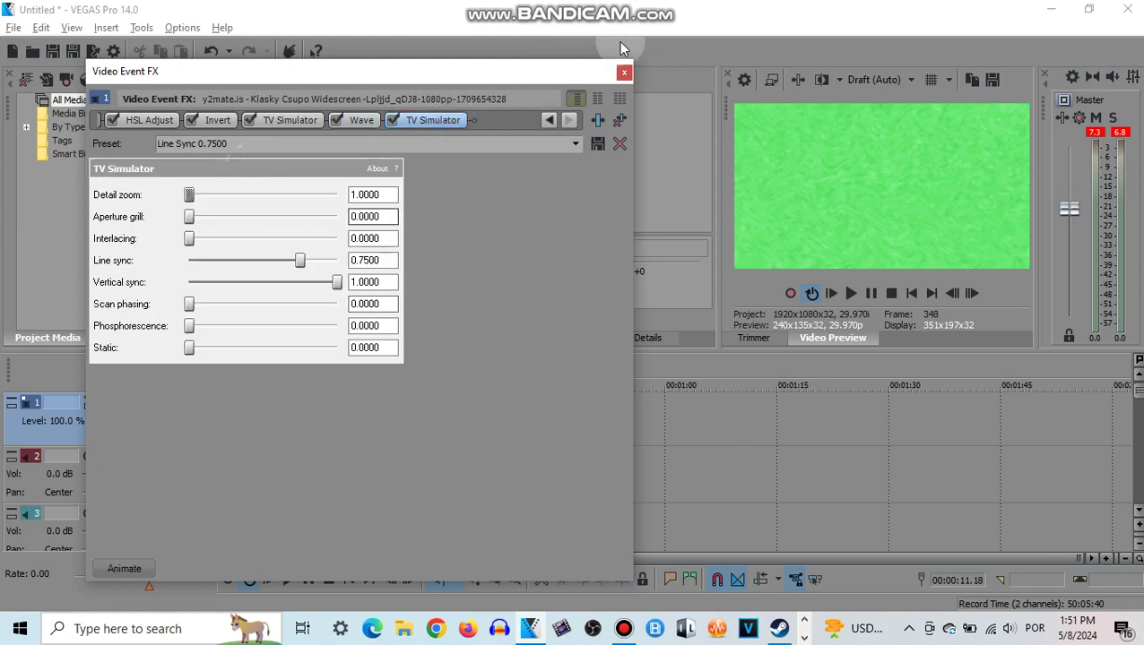
click(625, 73)
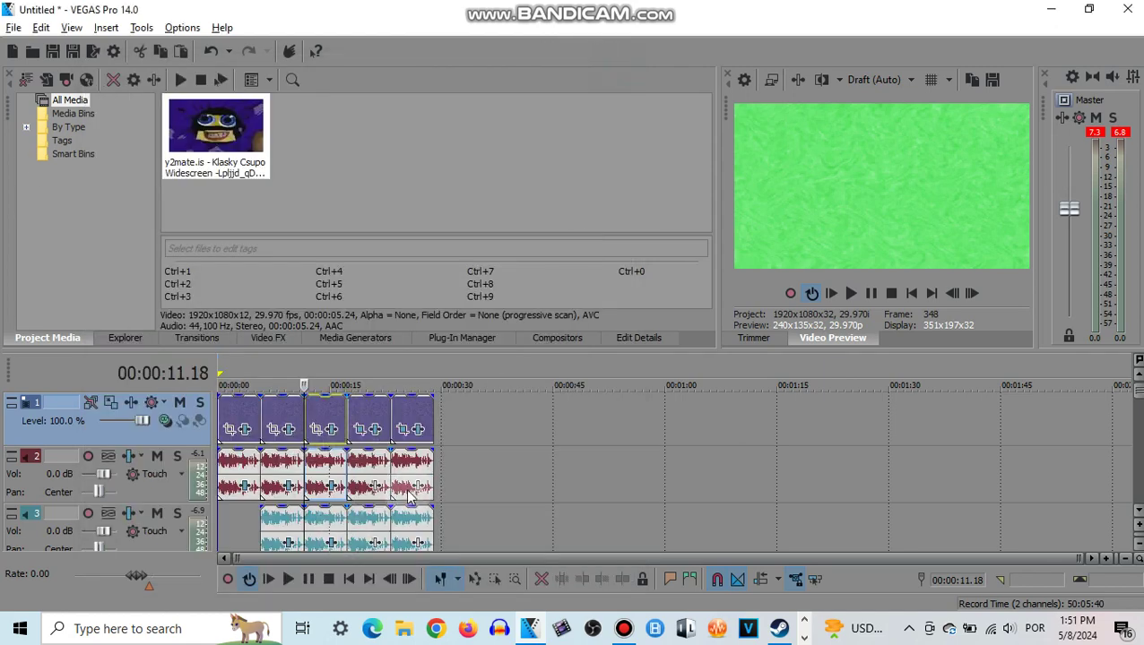
Examine the event properties and the Reverb effect of the third audio clip on track 2.
right_click(328, 463)
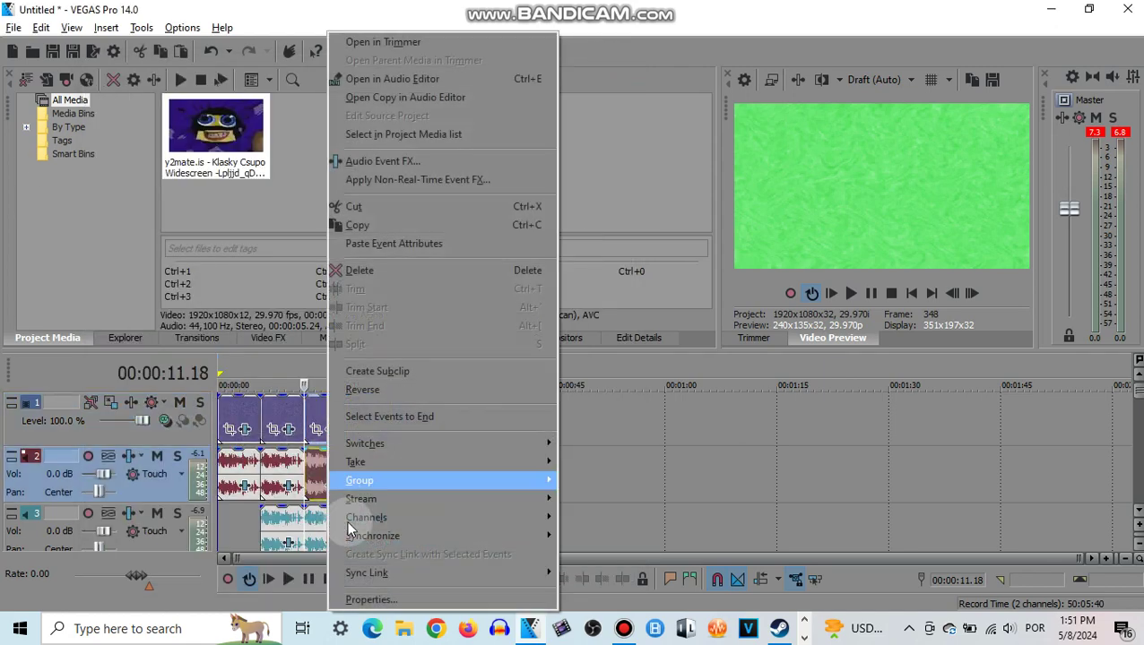
click(410, 599)
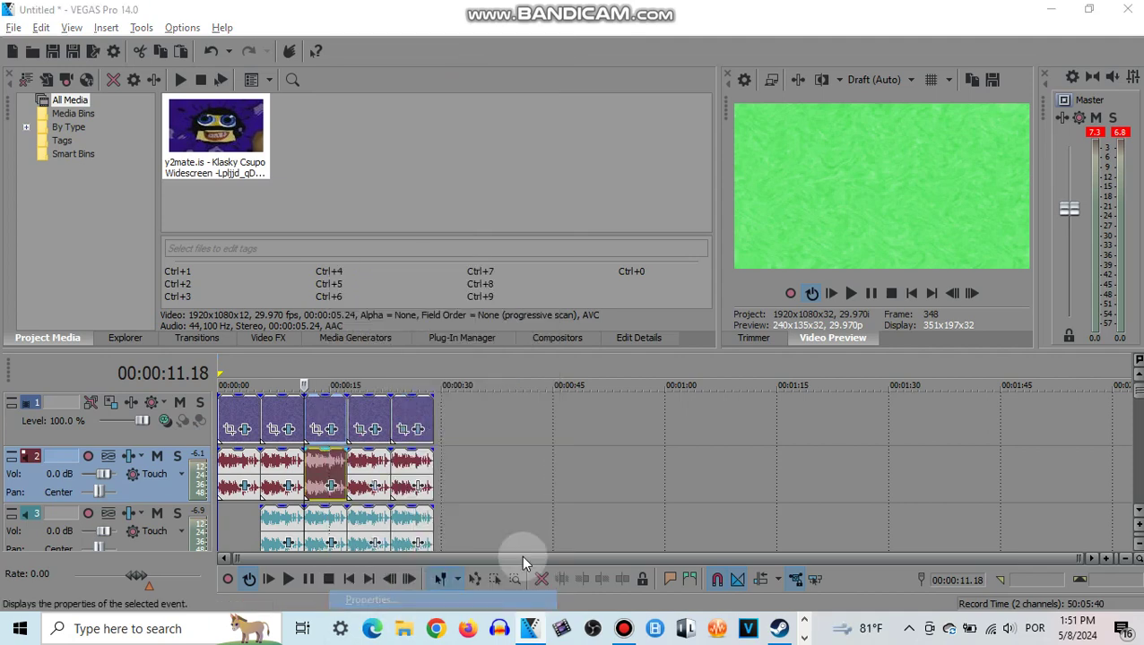
click(627, 516)
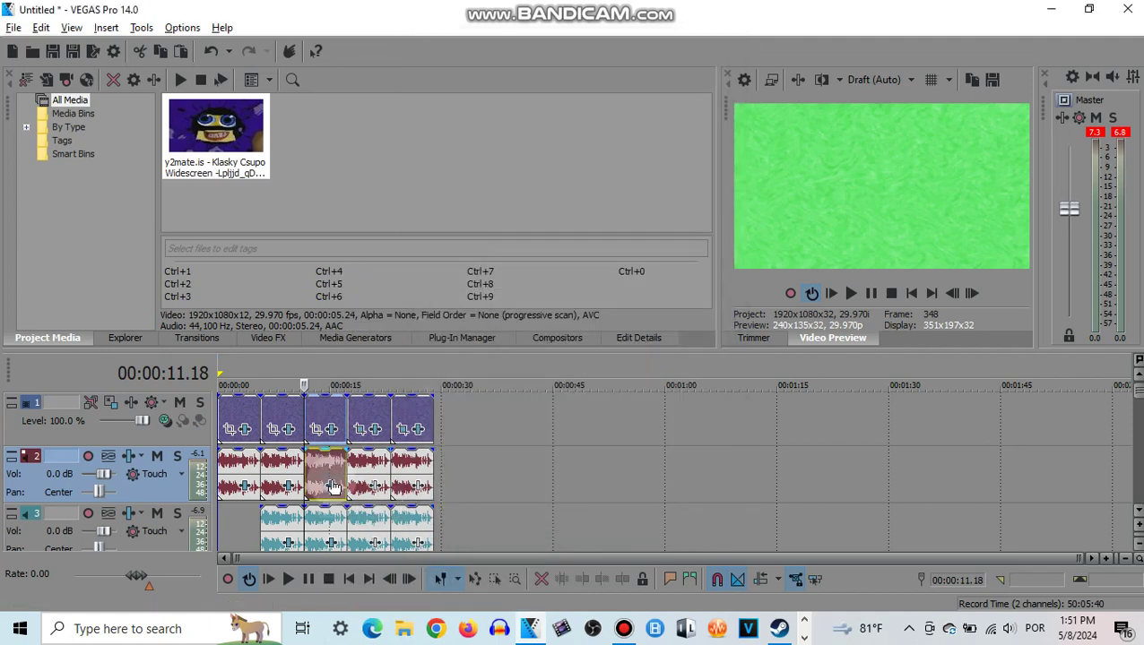
click(332, 487)
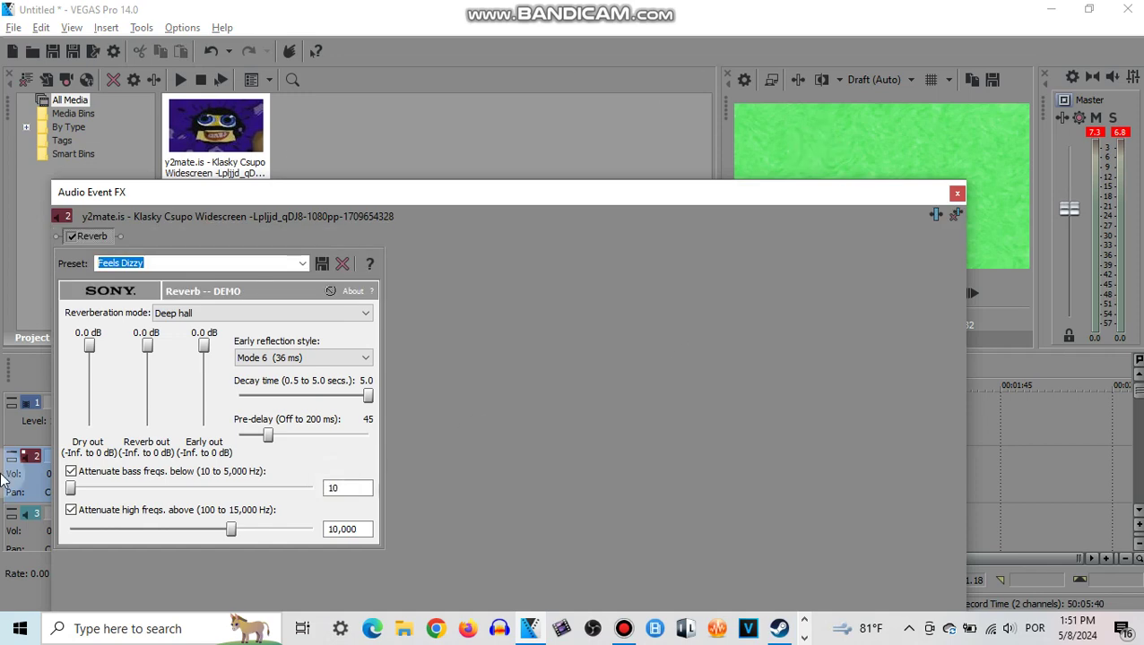
click(958, 196)
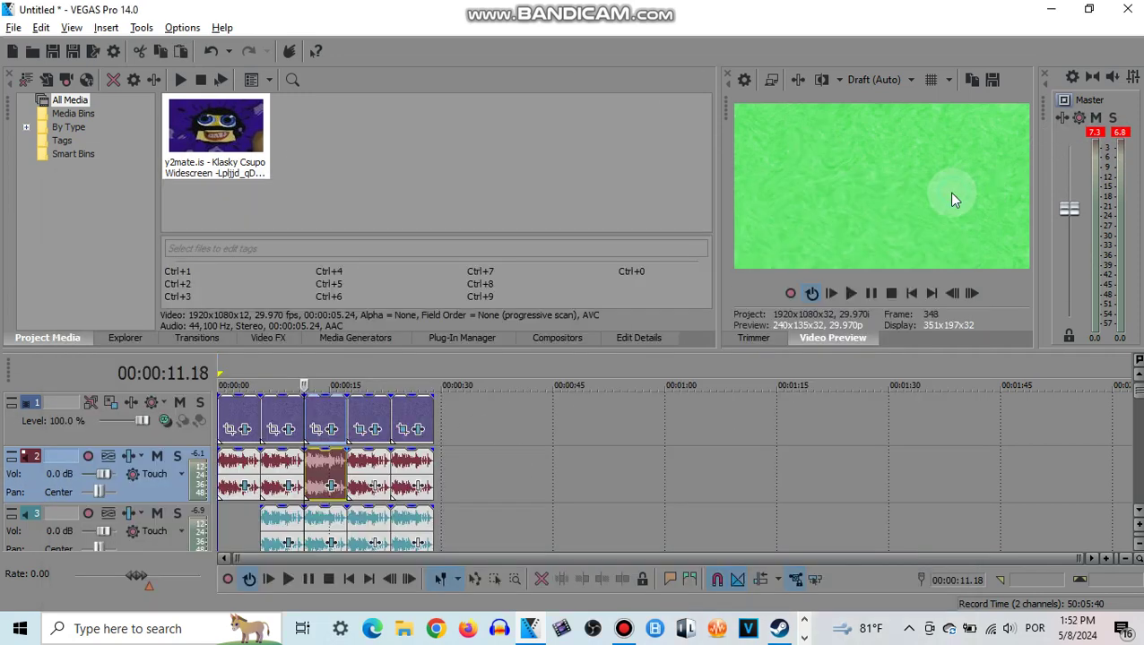
Set the second audio clip on track 3 to the élastique Pro time stretch method, and review its Reverb effect.
right_click(332, 528)
click(392, 600)
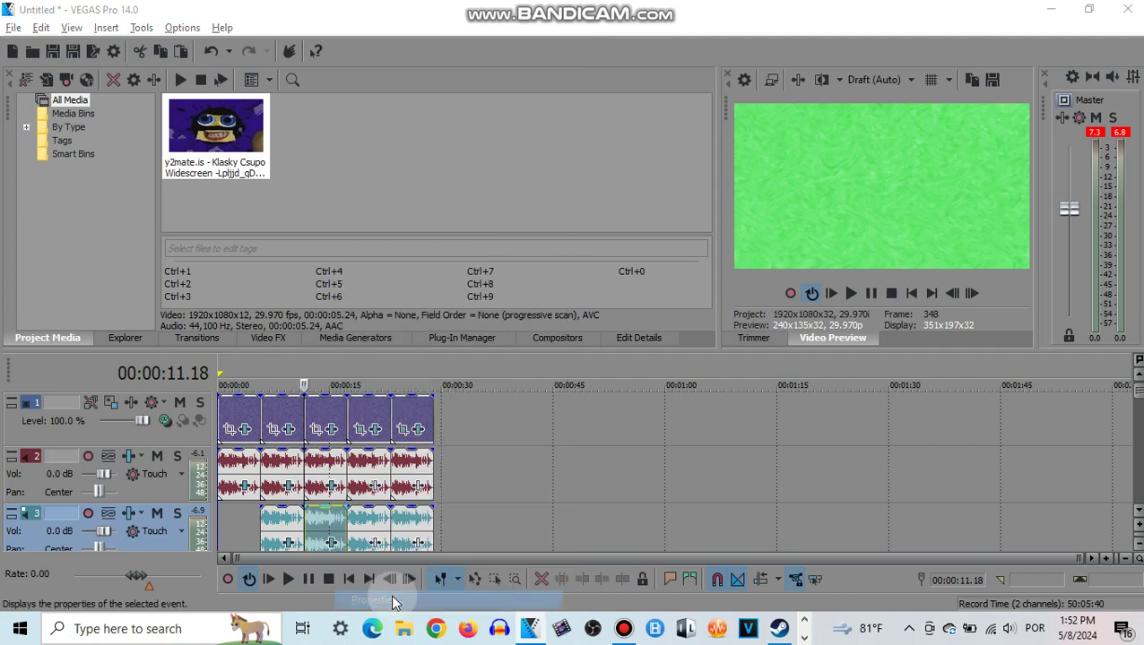
click(560, 265)
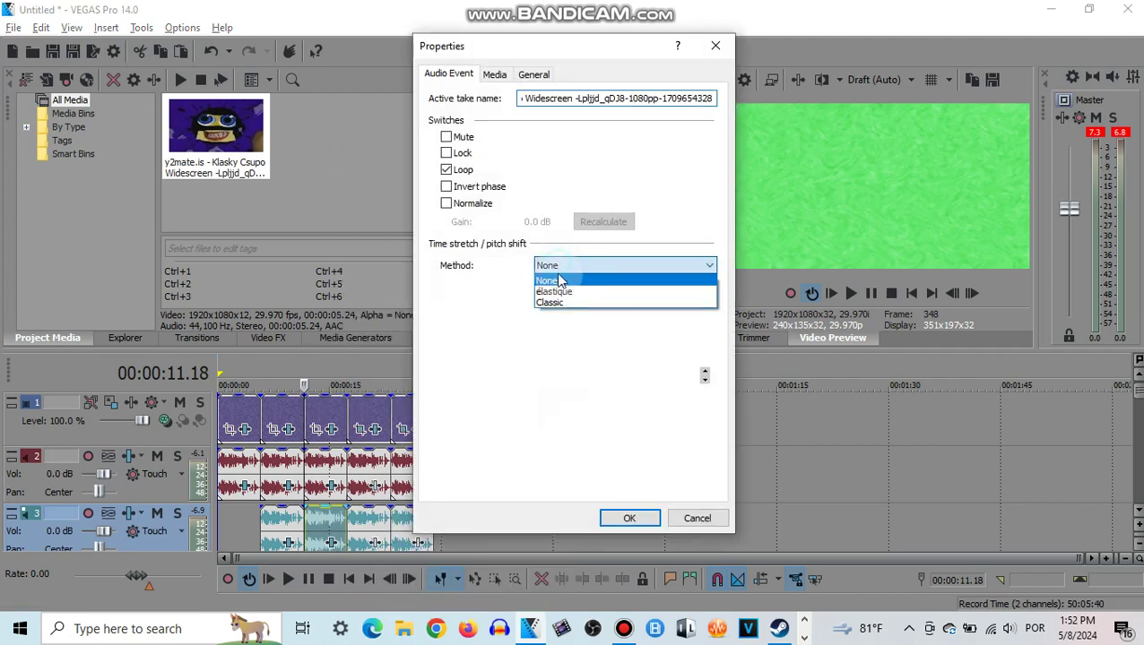
click(563, 282)
click(629, 519)
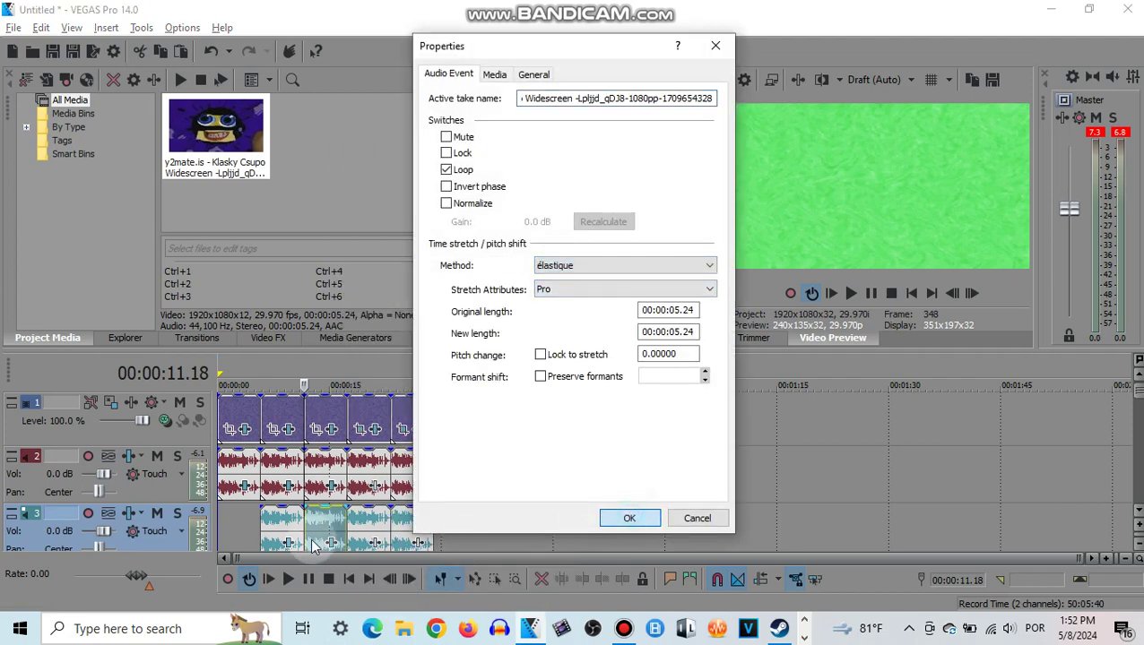
click(335, 544)
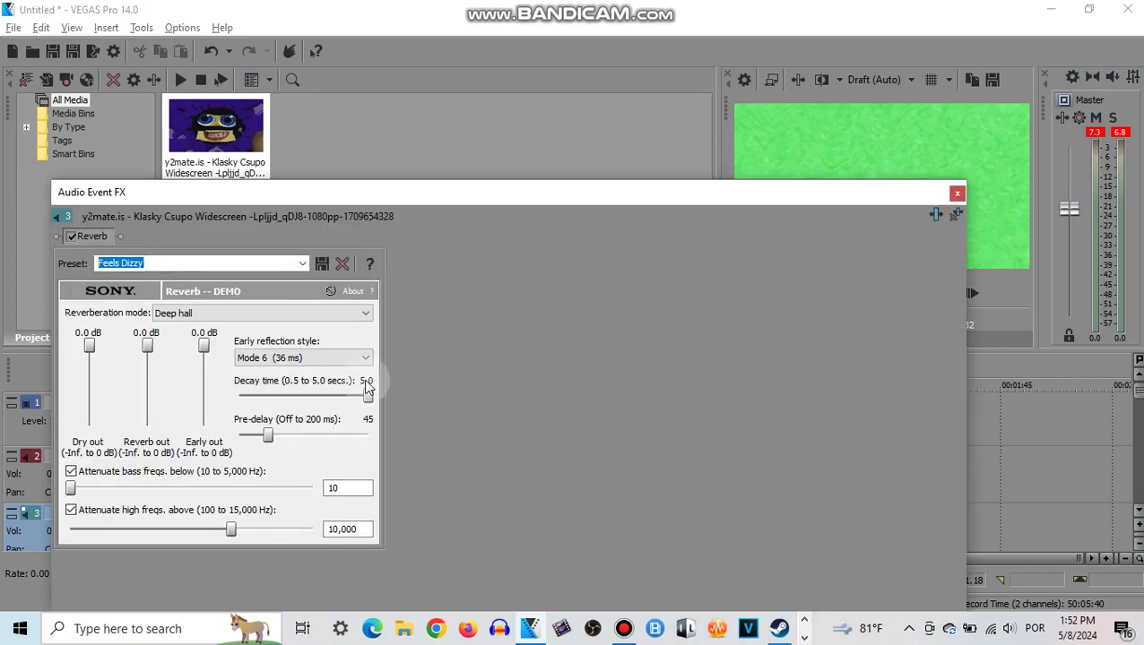
click(958, 193)
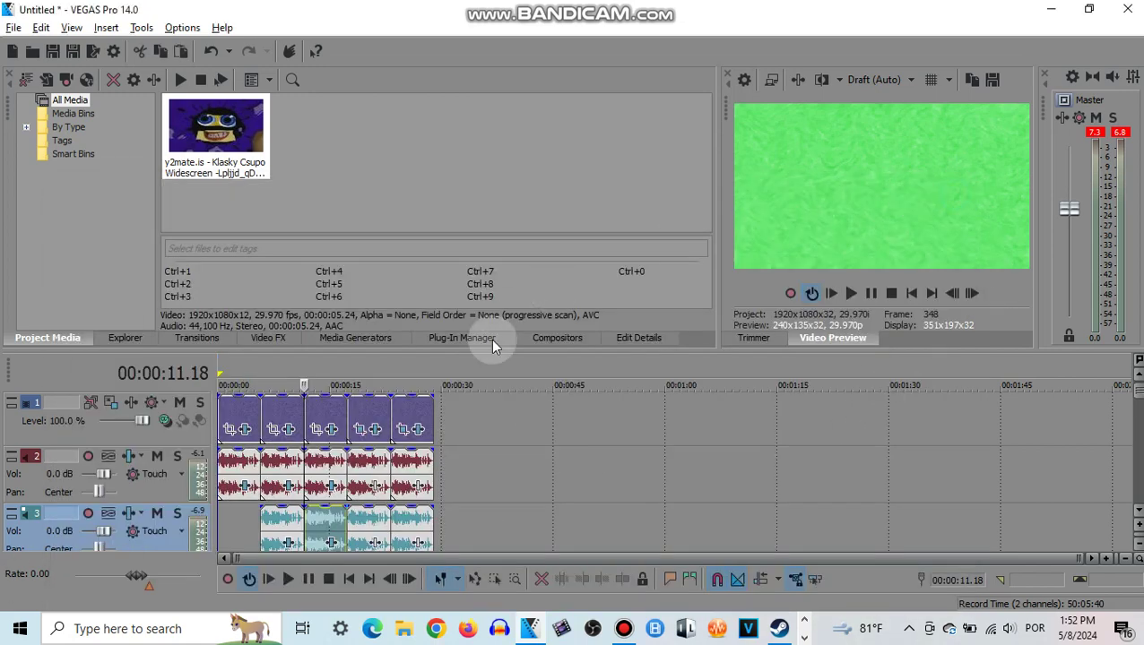
Toggle the horizontal flip off and on again in the fourth video clip's Pan/Crop settings.
click(347, 414)
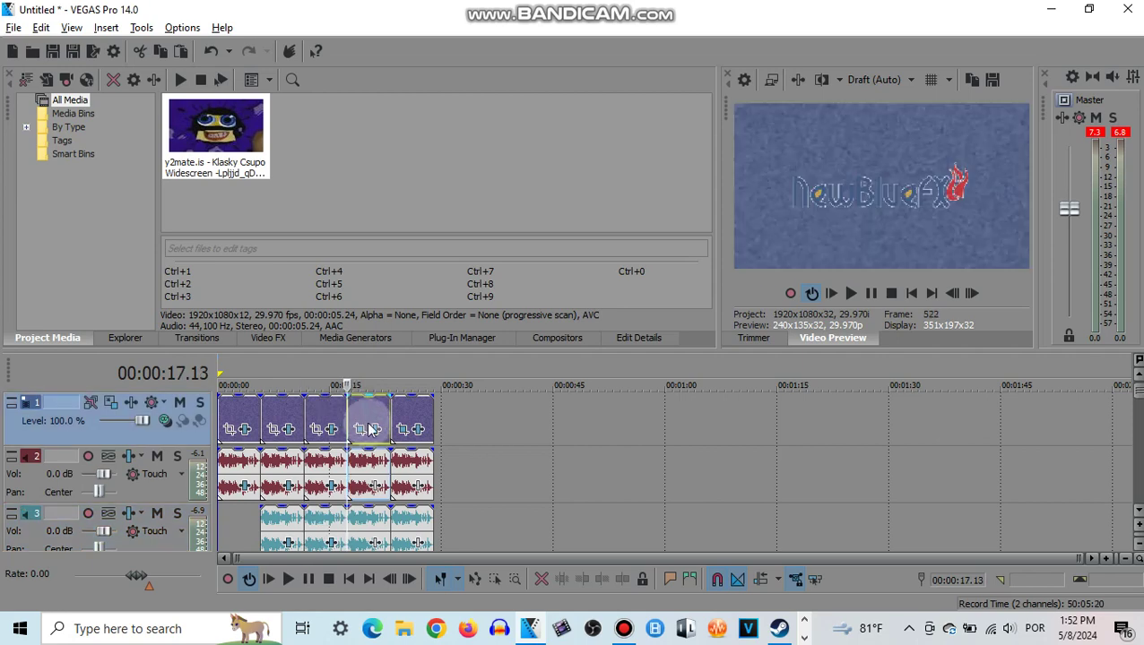
click(363, 431)
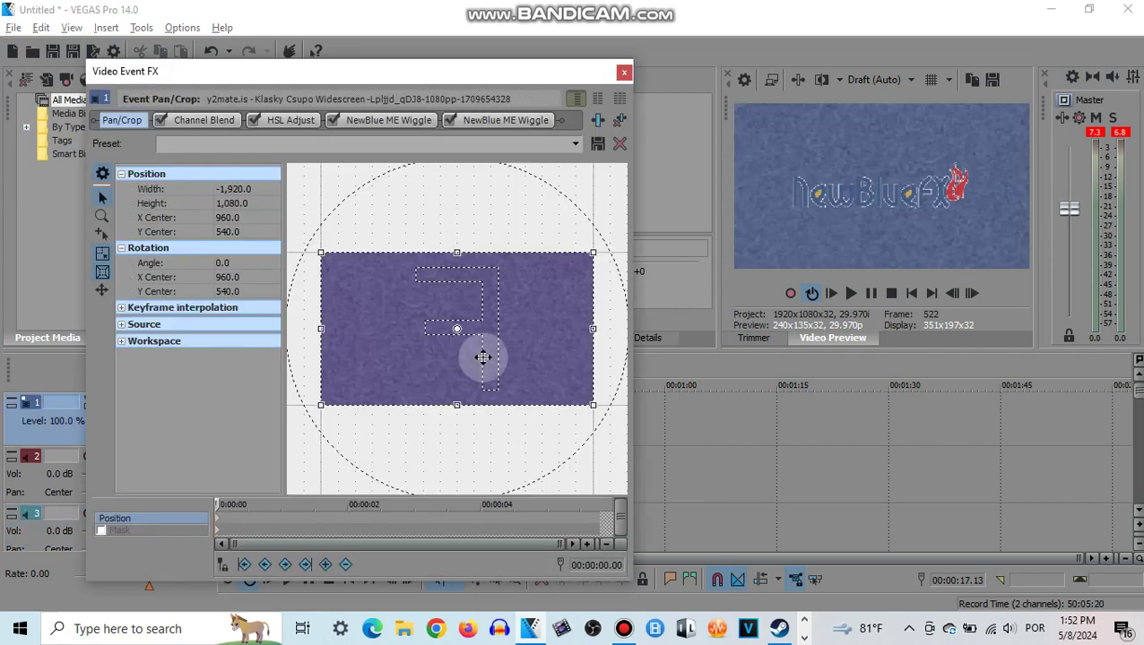
right_click(463, 344)
click(520, 388)
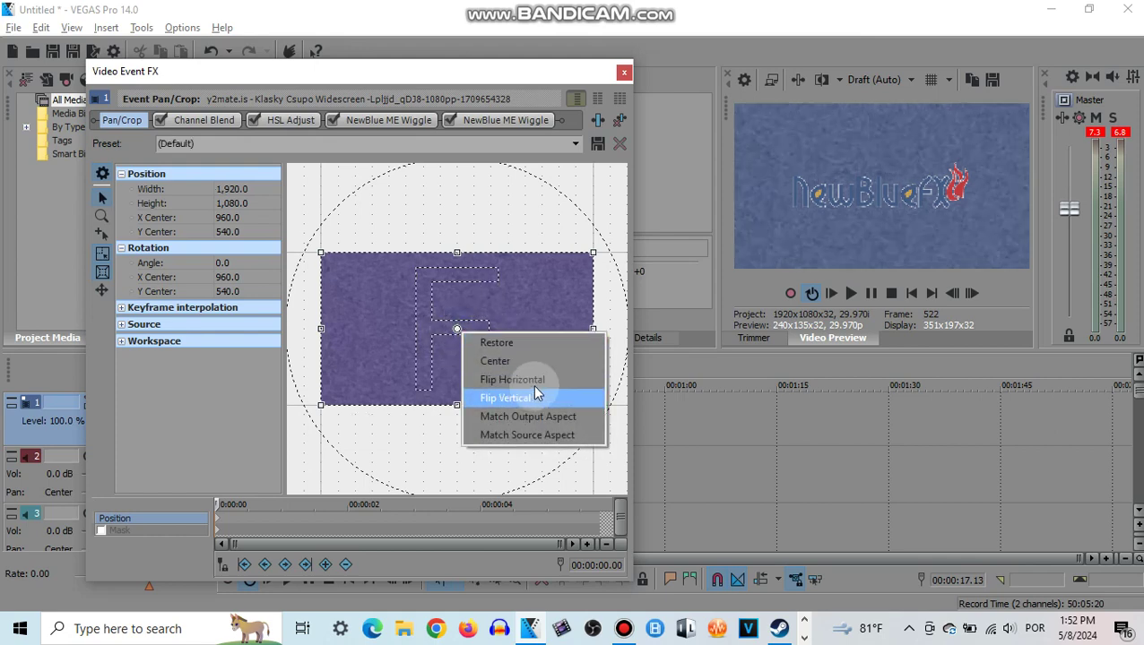
click(534, 381)
click(625, 73)
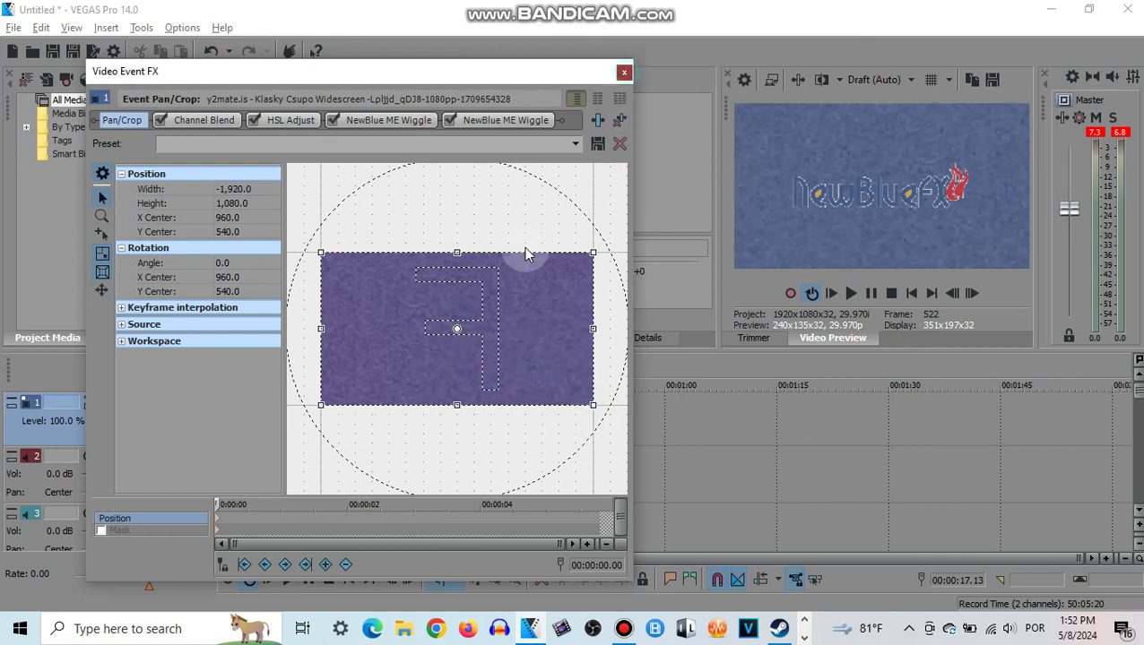
Examine the Channel Blend and HSL Adjust presets and values on the fourth video clip.
click(375, 431)
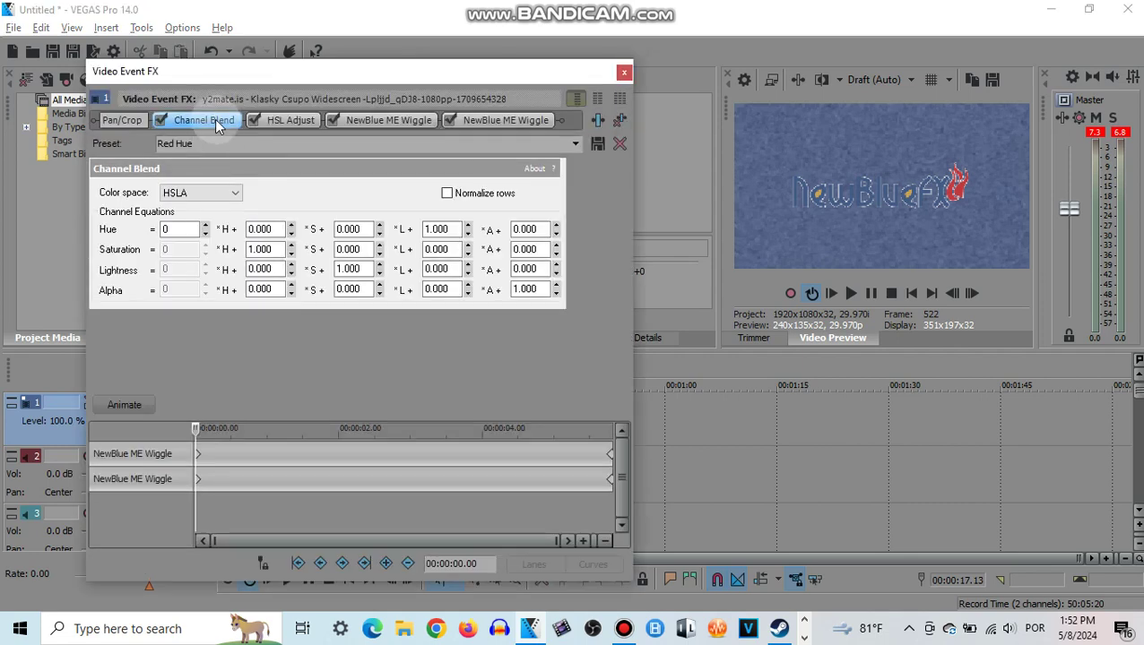
click(214, 120)
click(37, 340)
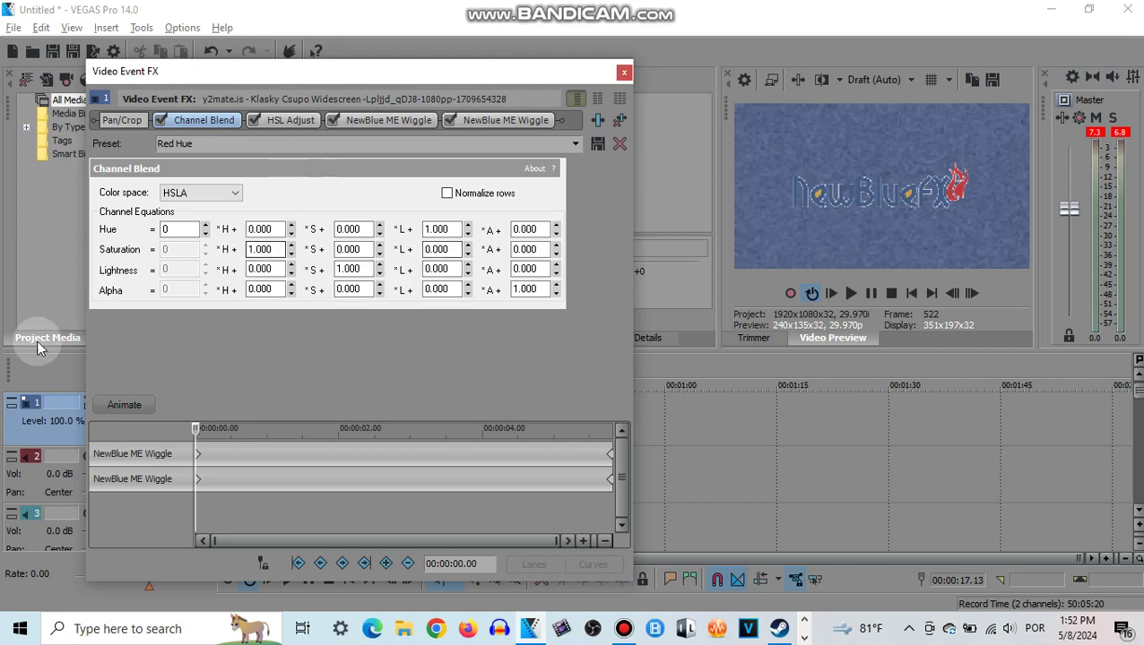
click(294, 121)
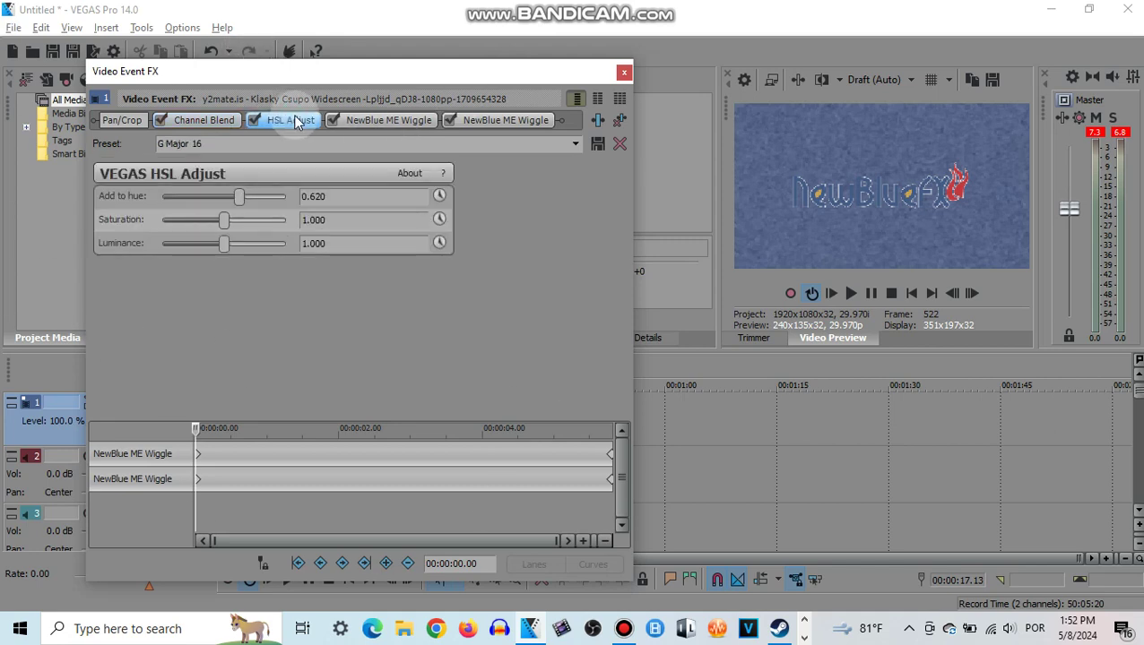
Compare the start and end keyframe settings of the two NewBlue ME Wiggle effects on the fourth video clip.
click(394, 124)
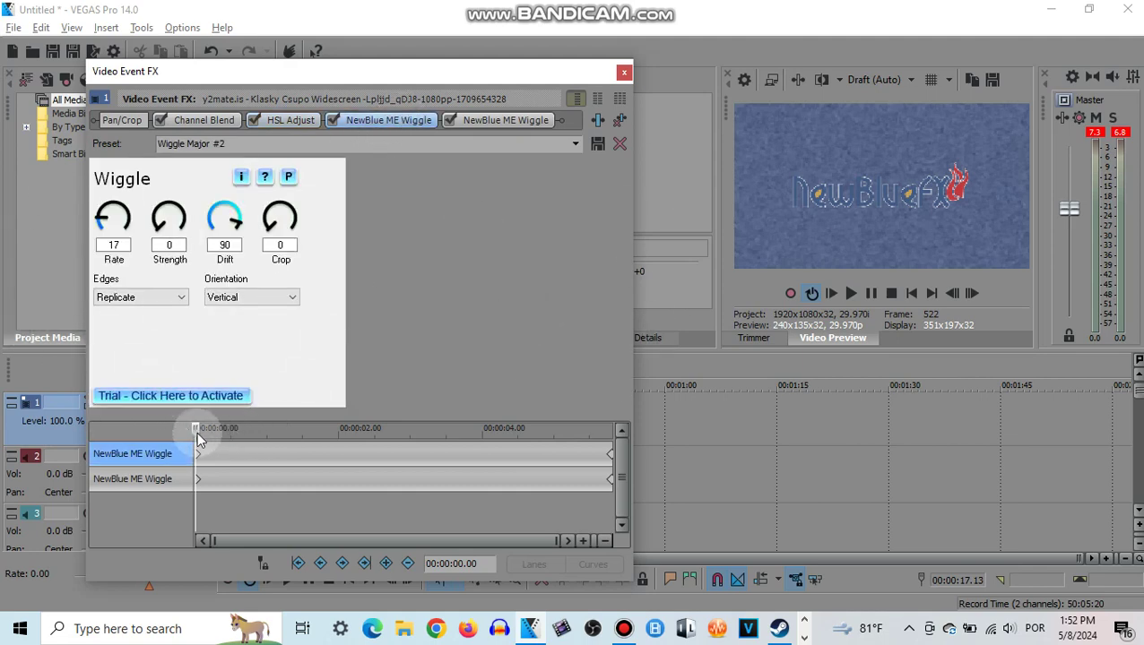
drag(198, 434, 729, 440)
click(735, 430)
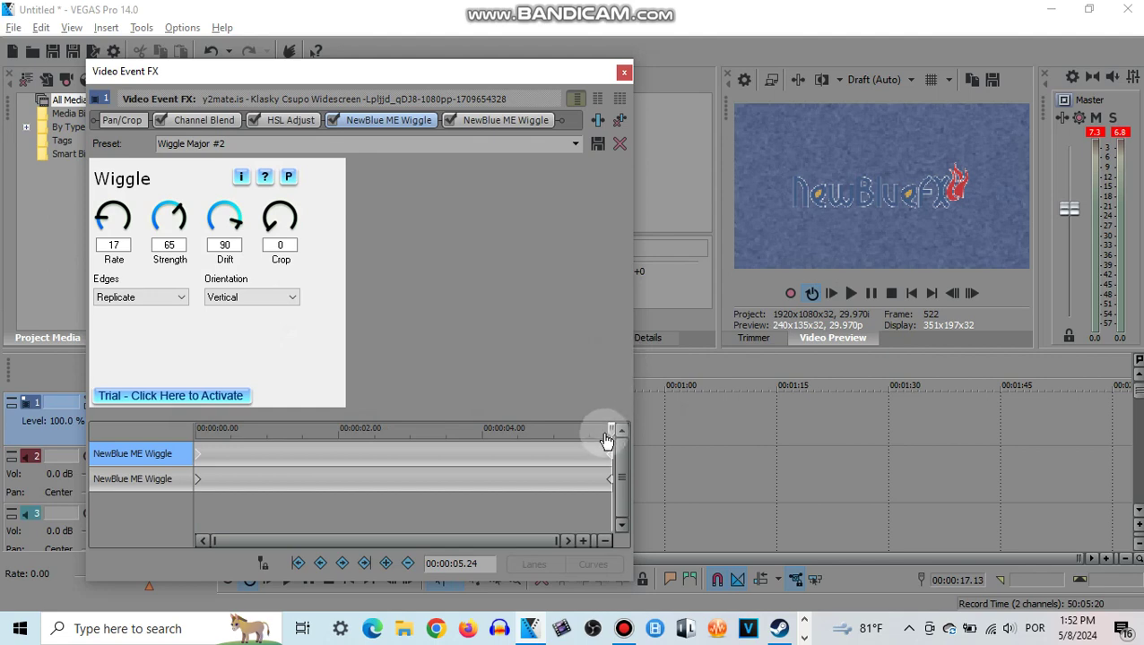
drag(613, 434, 196, 434)
click(196, 434)
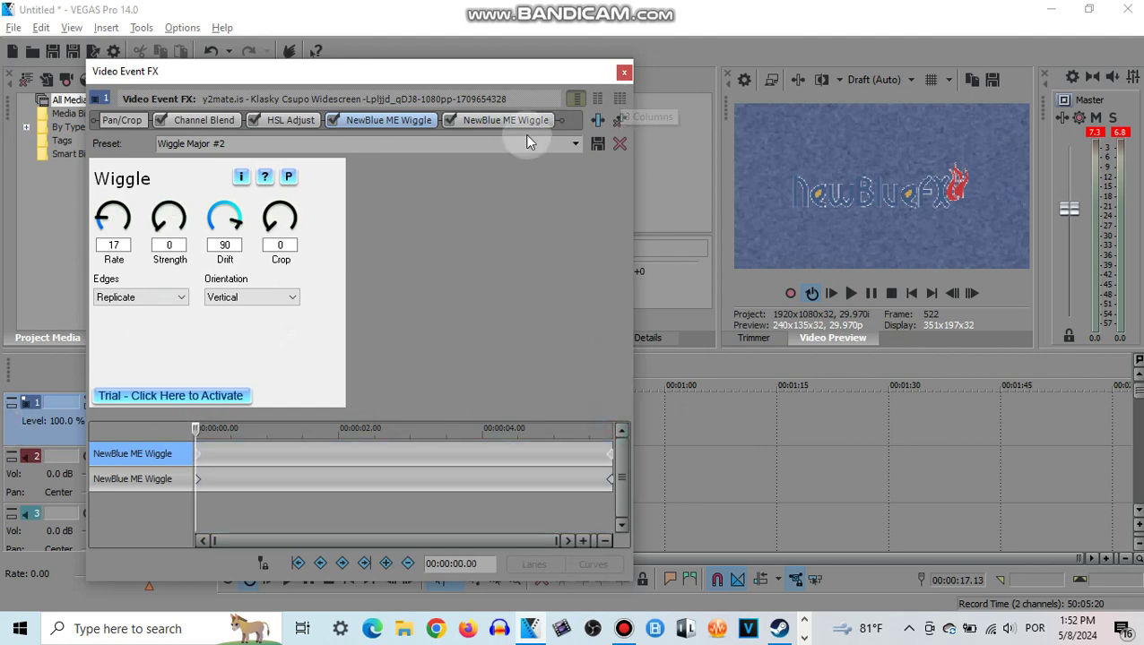
click(532, 124)
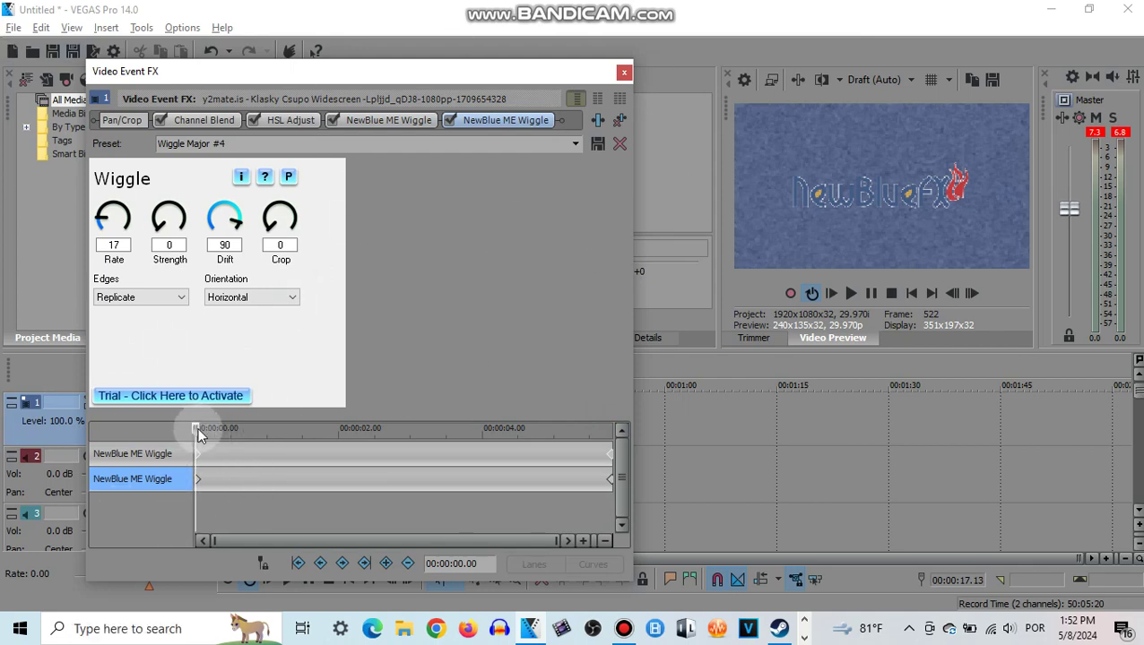
drag(199, 436, 1024, 416)
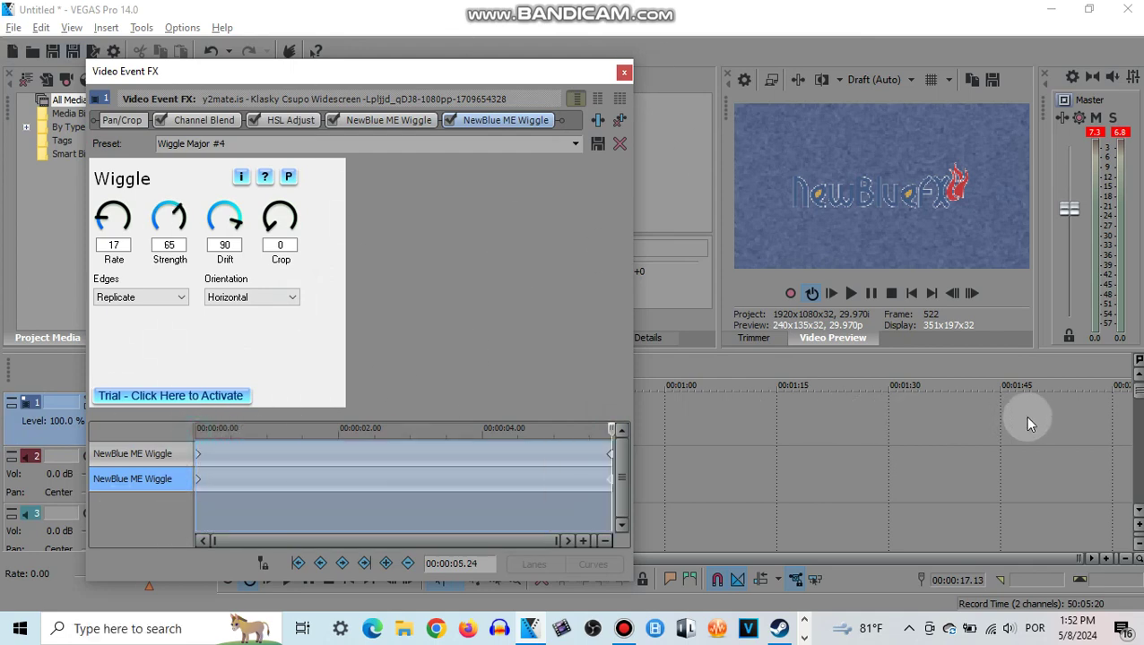
click(625, 73)
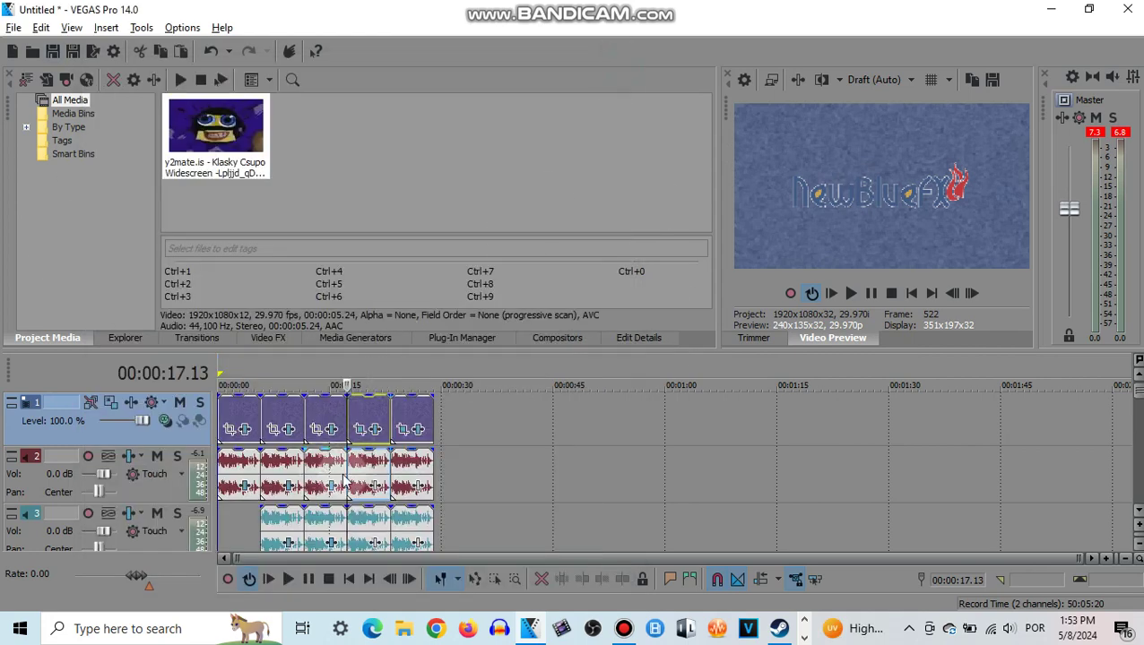
Set the fourth audio clip on track 2 to the élastique time stretch method with the Pro attribute.
right_click(363, 475)
click(422, 605)
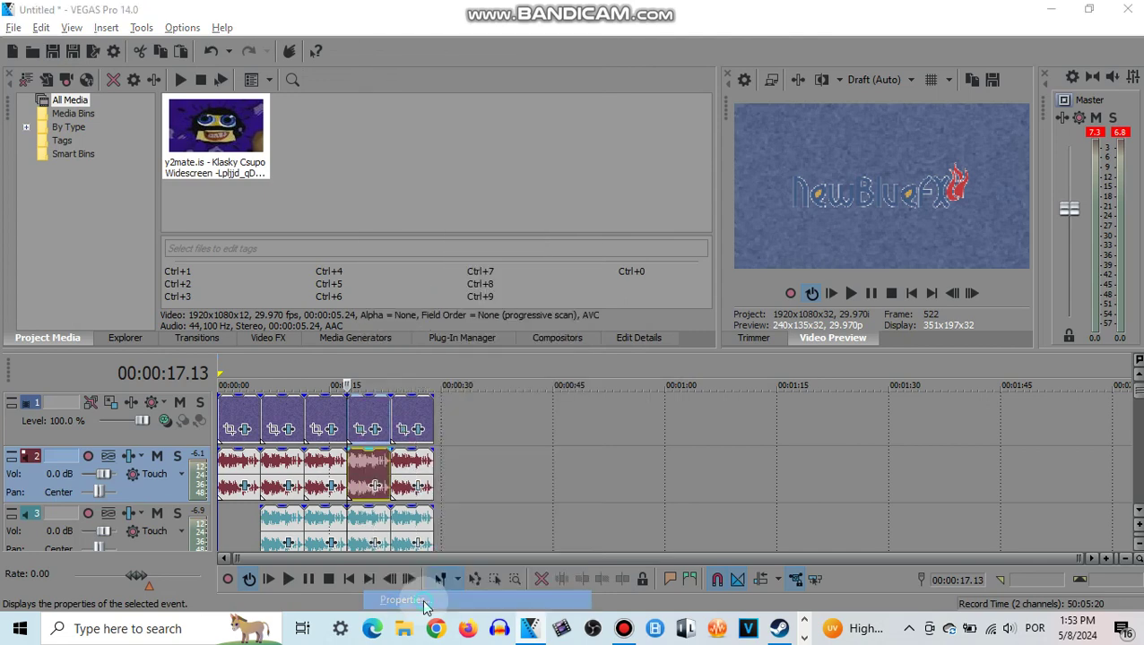
click(615, 266)
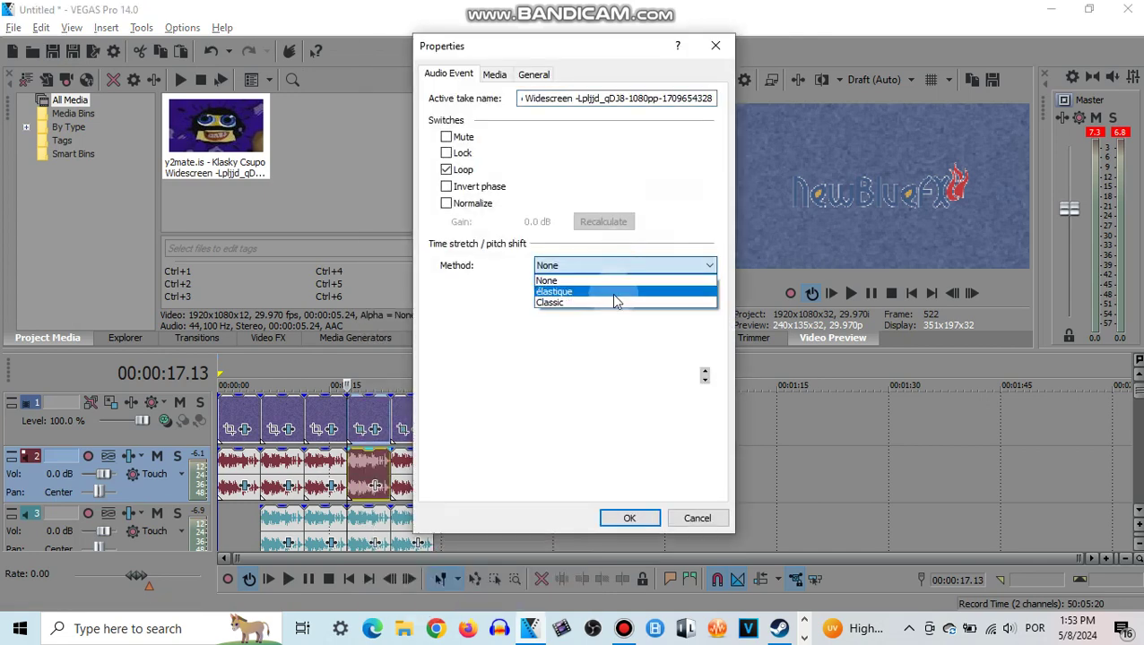
click(613, 294)
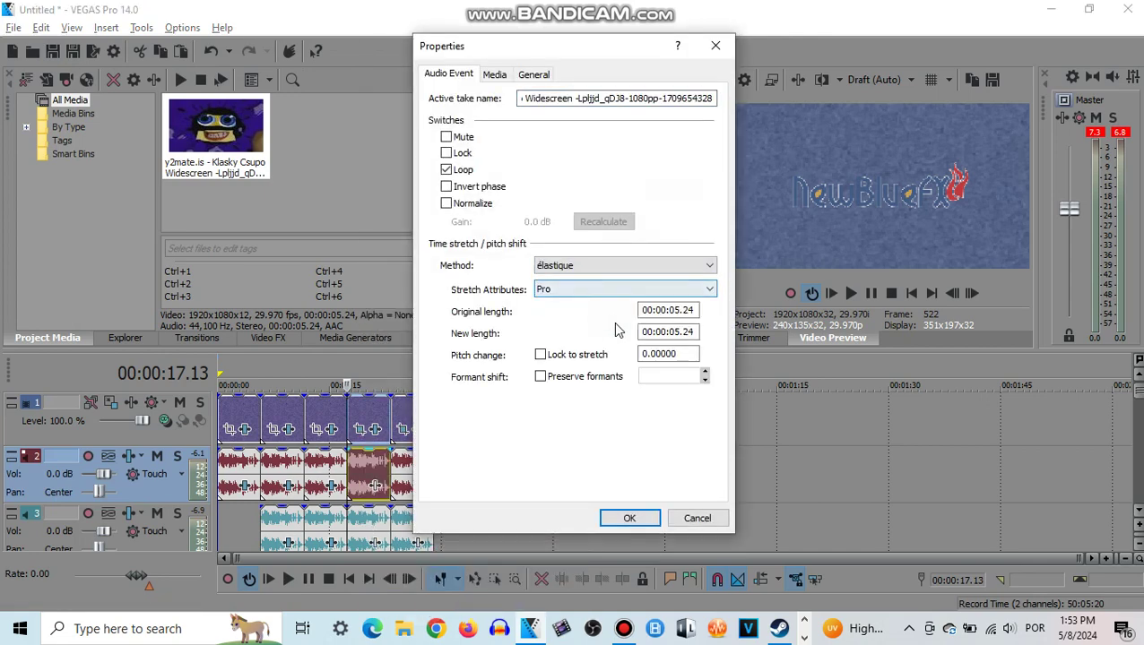
click(633, 522)
Review the time stretch and pitch change properties of the fourth-section audio clips on tracks 3, 4 and 5.
right_click(368, 524)
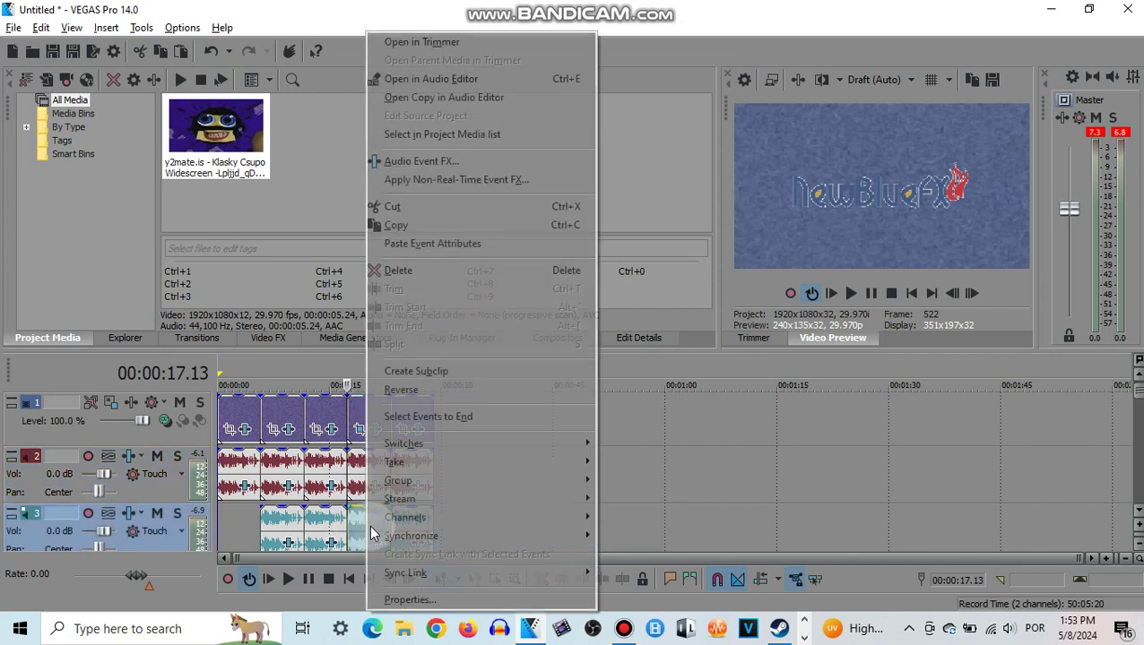
click(414, 599)
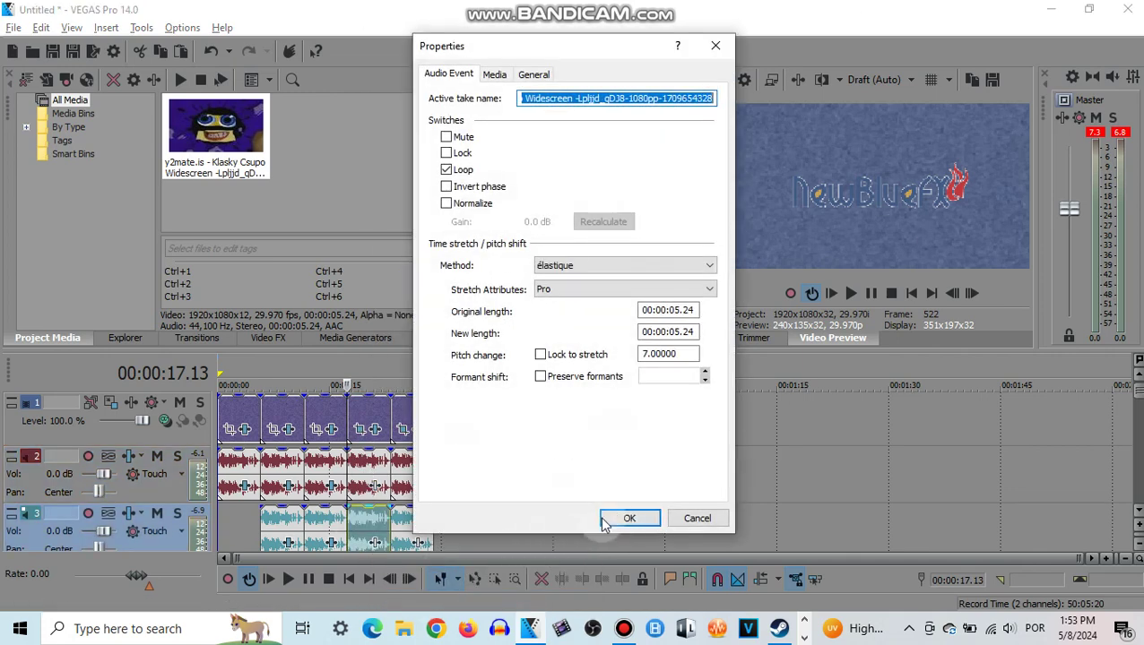
click(615, 520)
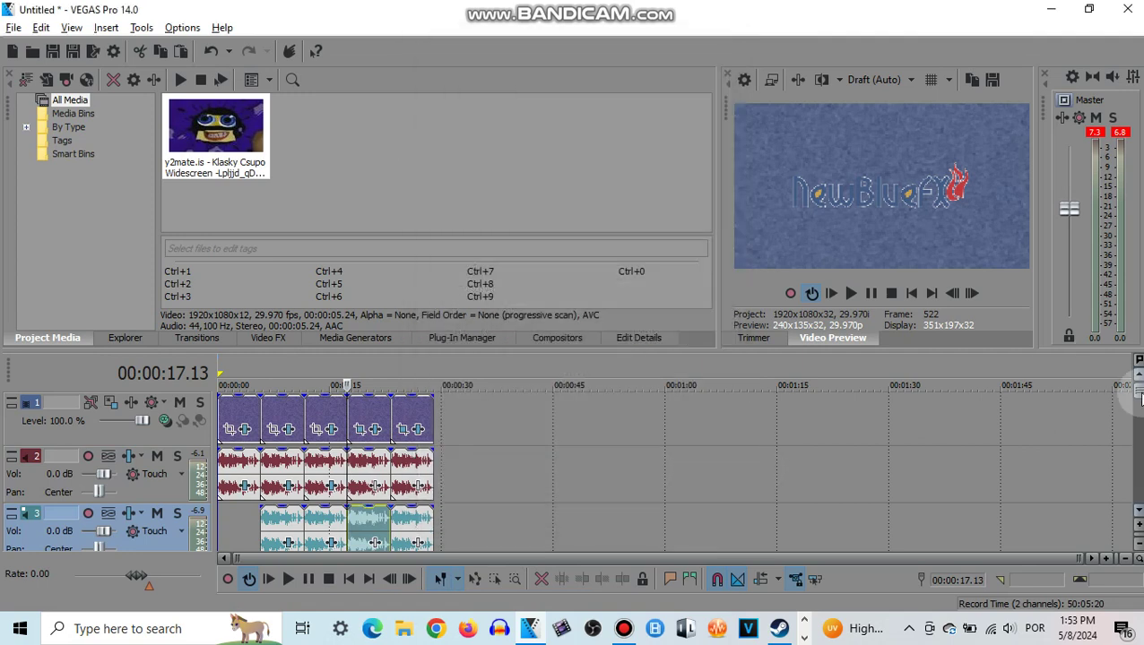
scroll(1141, 403, down, 1)
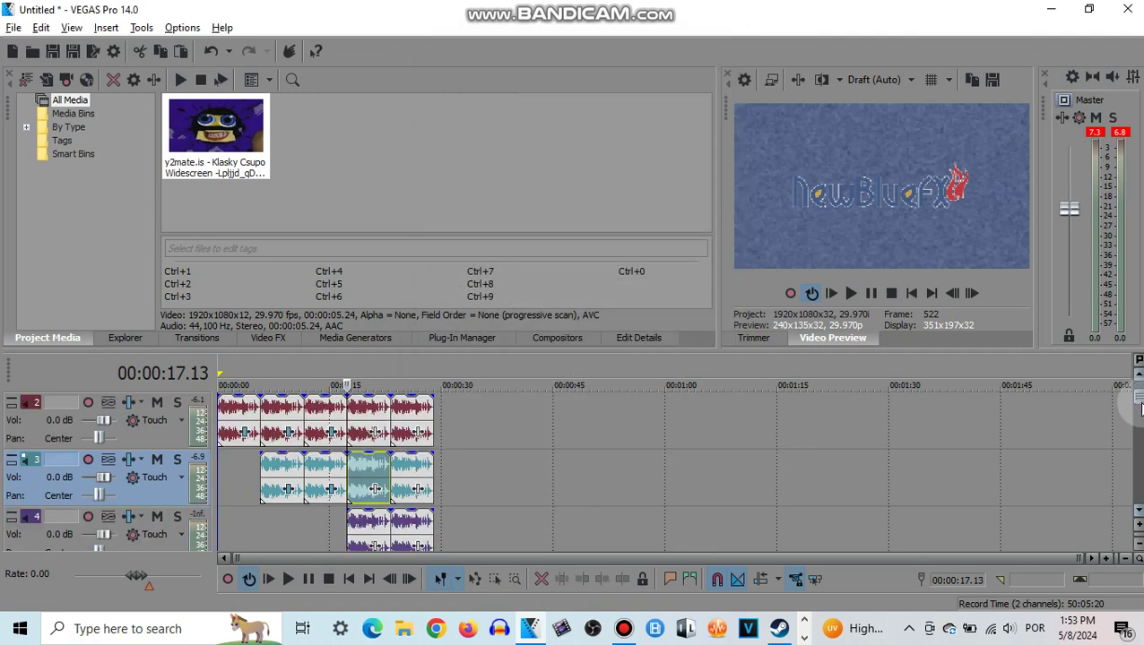
right_click(367, 534)
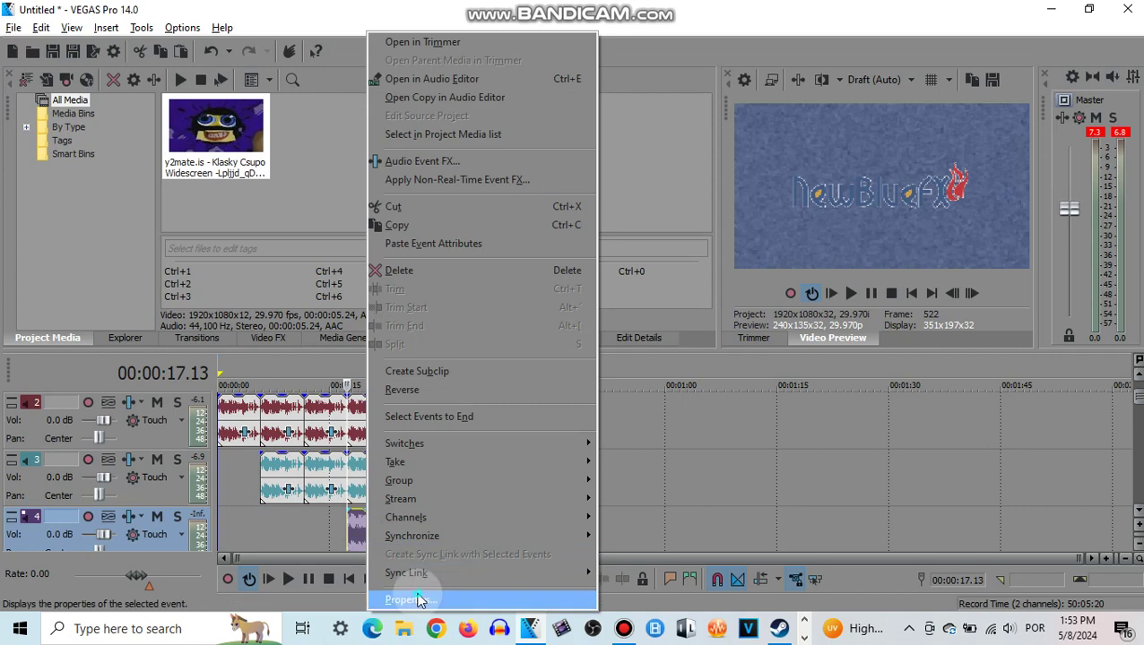
click(416, 600)
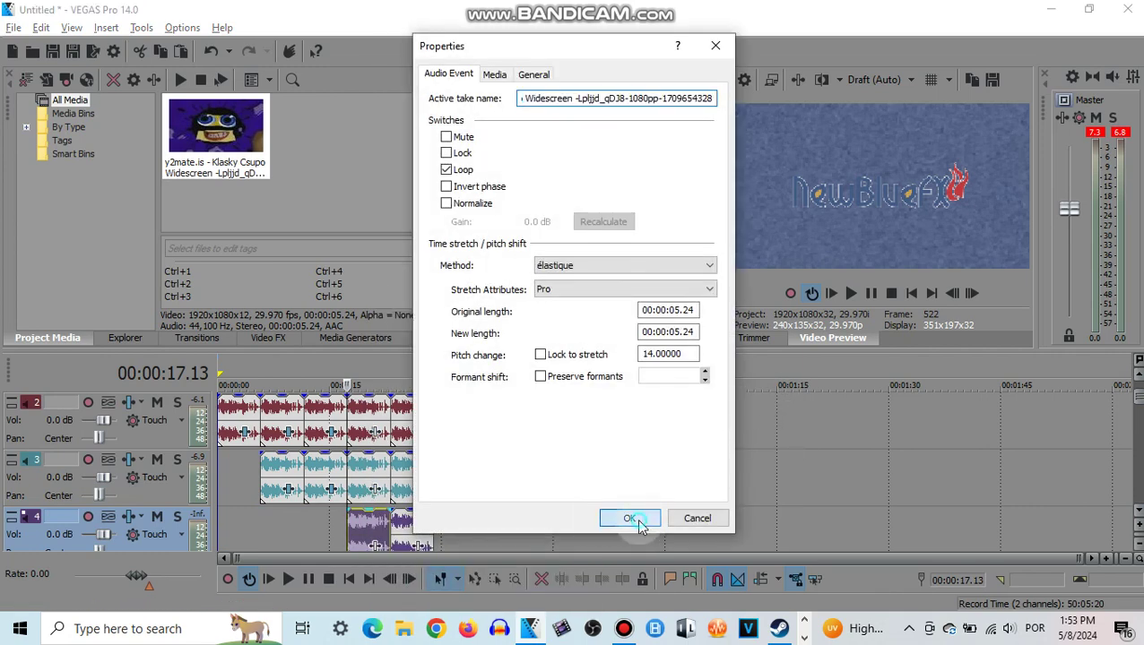
click(629, 520)
scroll(411, 515, down, 1)
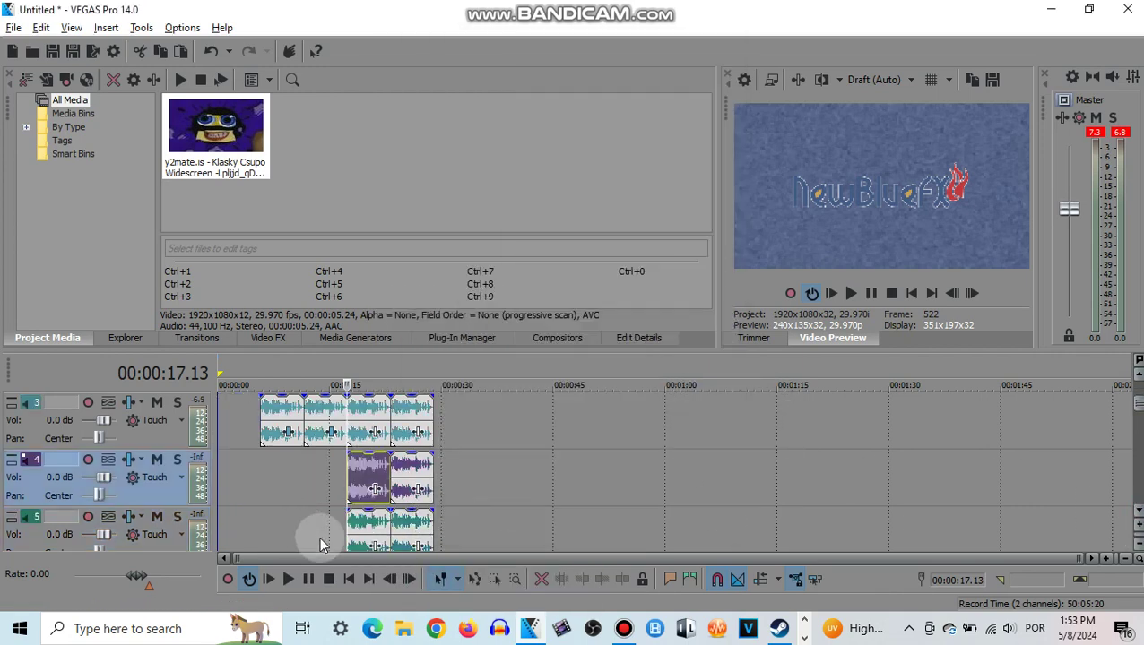
right_click(370, 530)
click(414, 599)
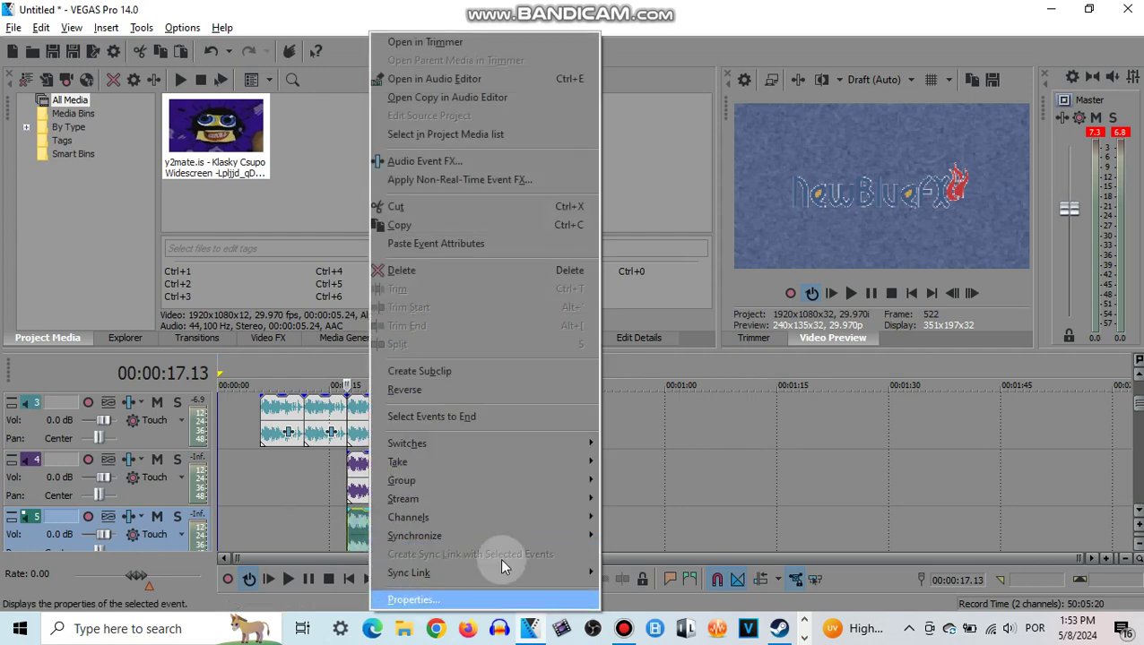
click(626, 518)
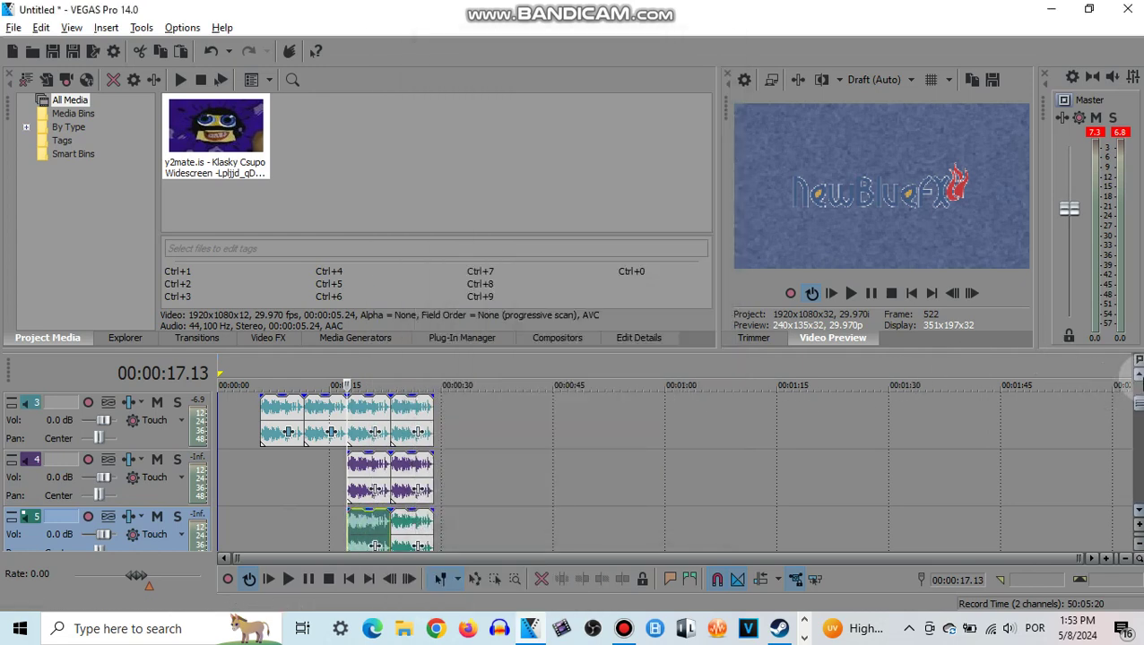
Toggle the horizontal flip off and on again in the fifth video clip's Pan/Crop settings.
click(1132, 374)
right_click(409, 416)
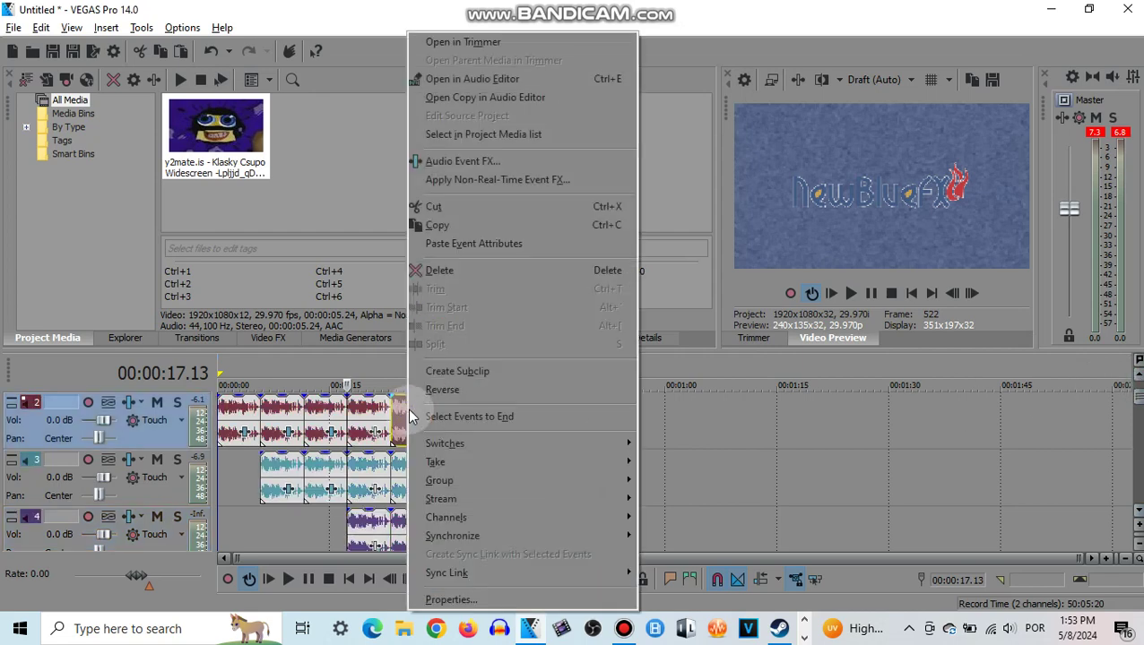
click(1137, 375)
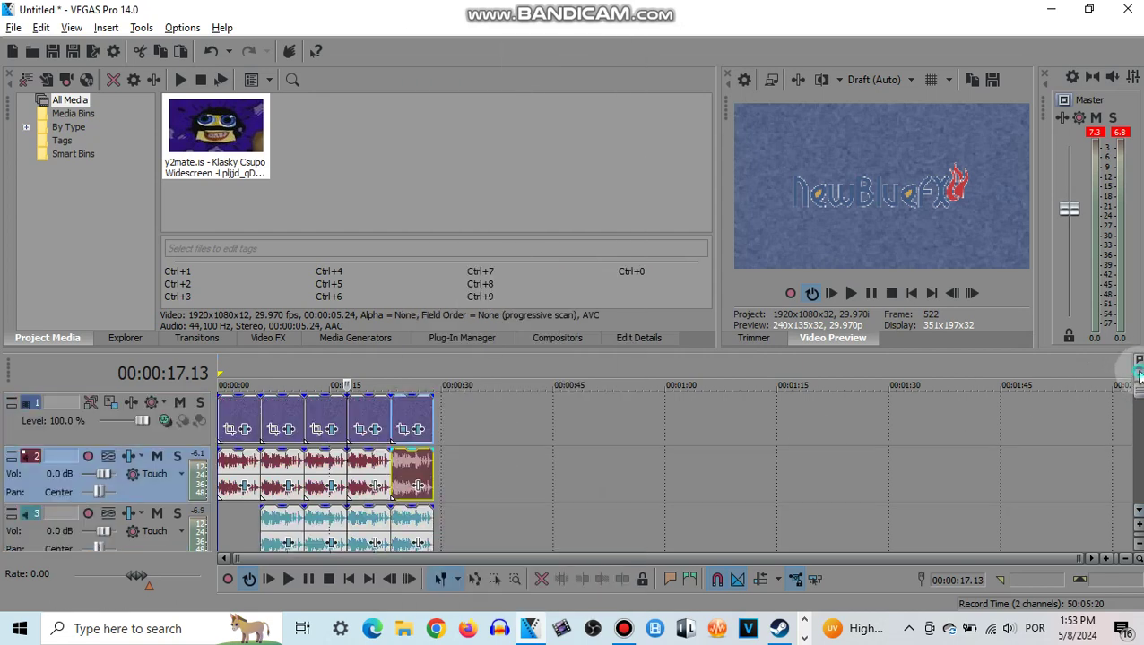
click(395, 411)
click(404, 431)
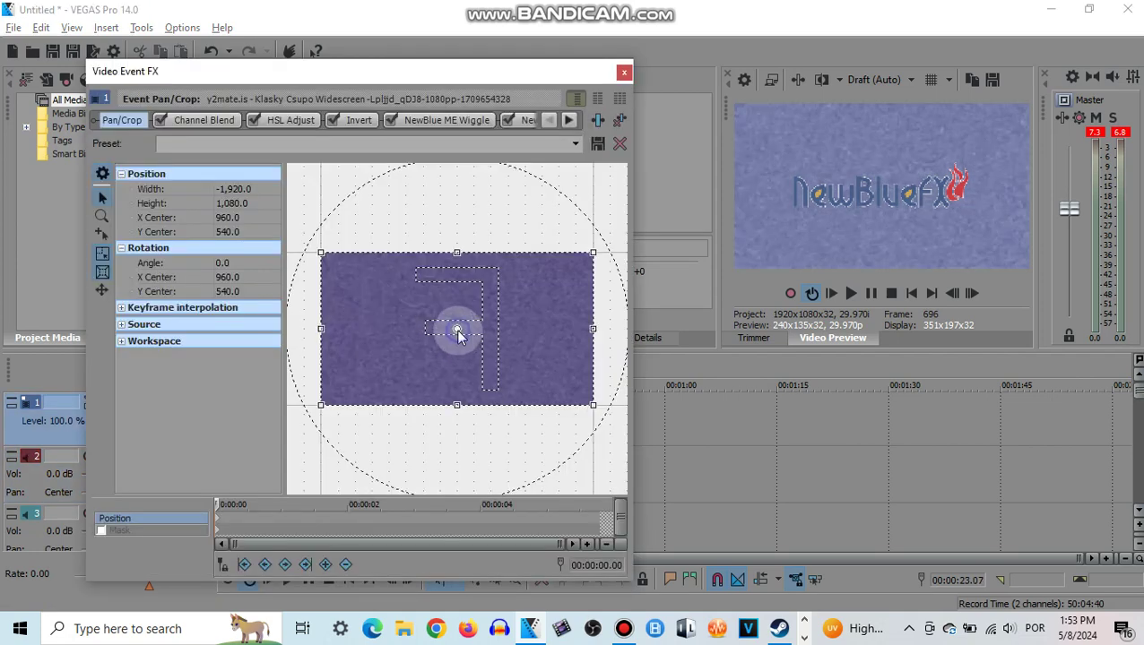
right_click(458, 333)
click(493, 380)
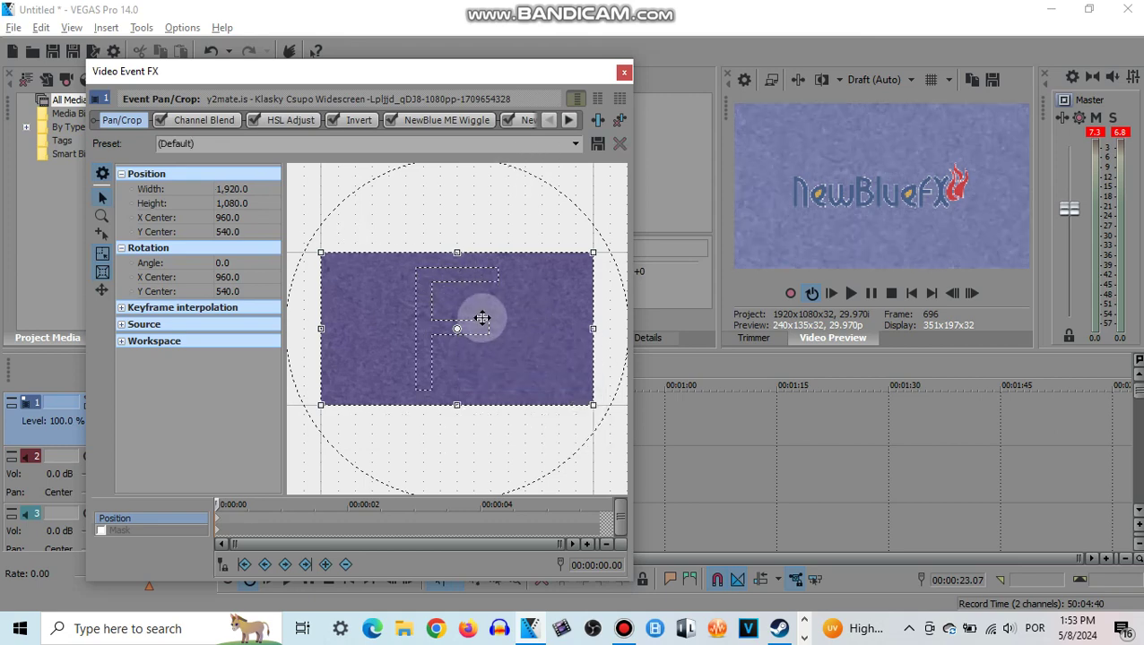
right_click(457, 334)
click(500, 384)
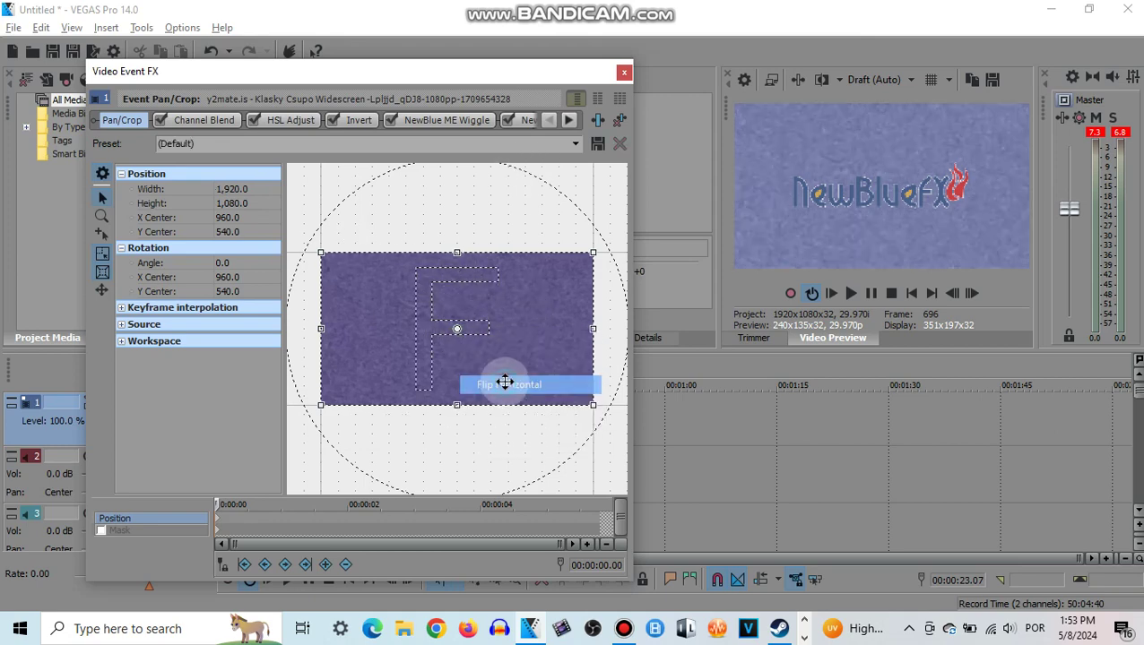
click(624, 76)
Examine the Channel Blend, HSL Adjust and Invert presets and values on the fifth video clip.
click(415, 432)
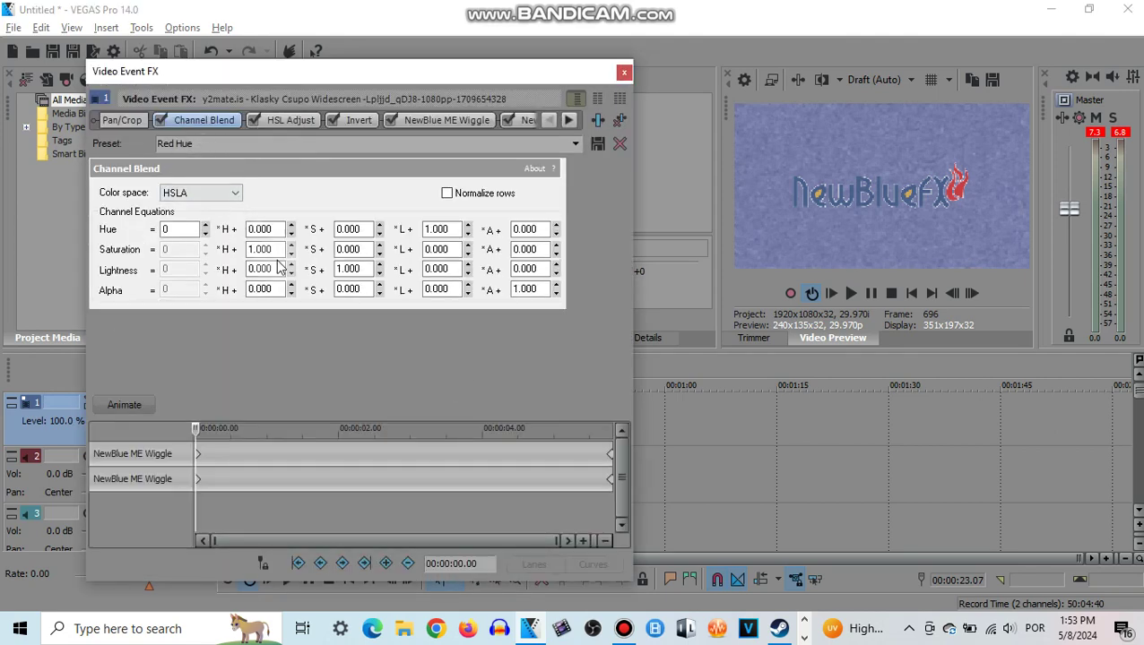
click(301, 126)
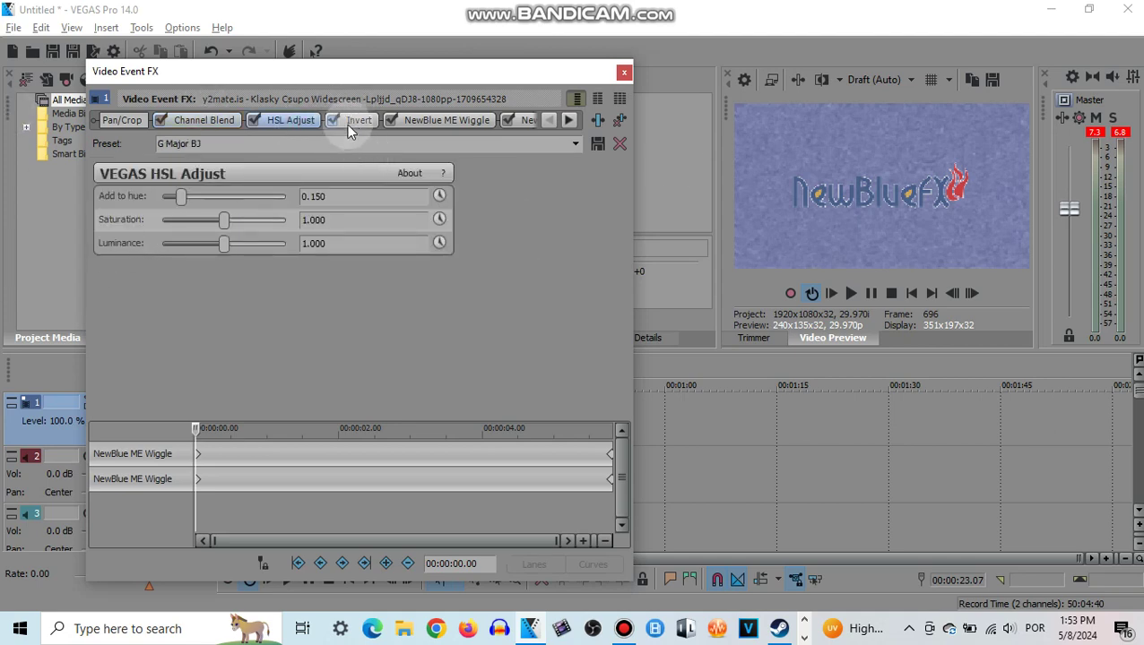
click(360, 123)
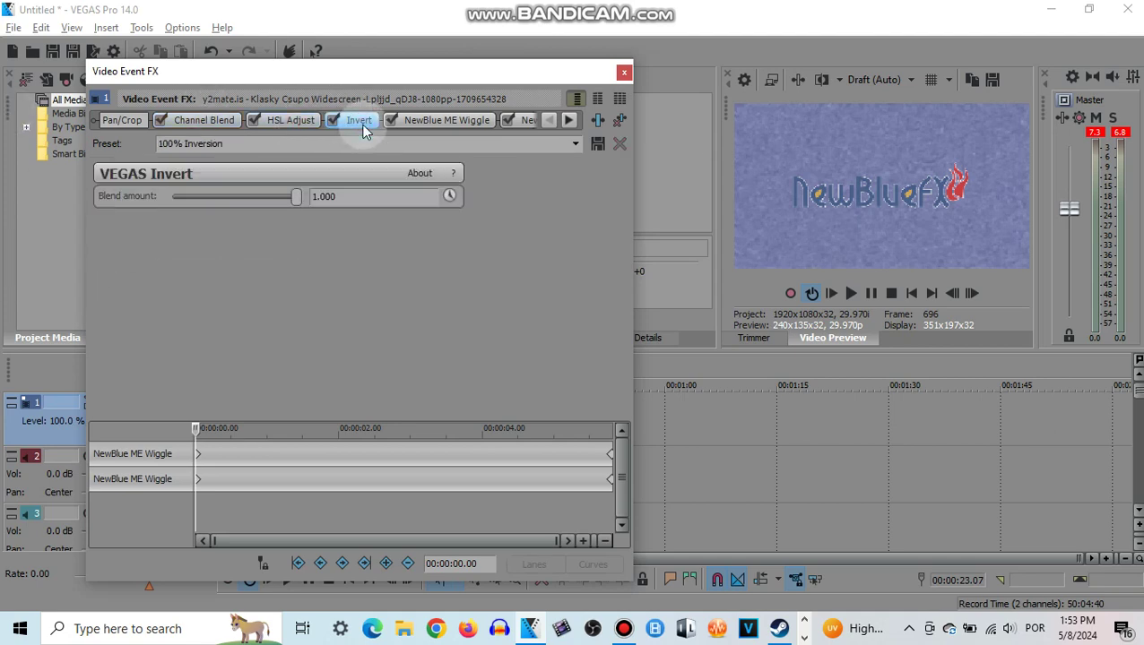
Compare the start and end keyframe settings of the two NewBlue ME Wiggle effects on the fifth video clip.
click(448, 120)
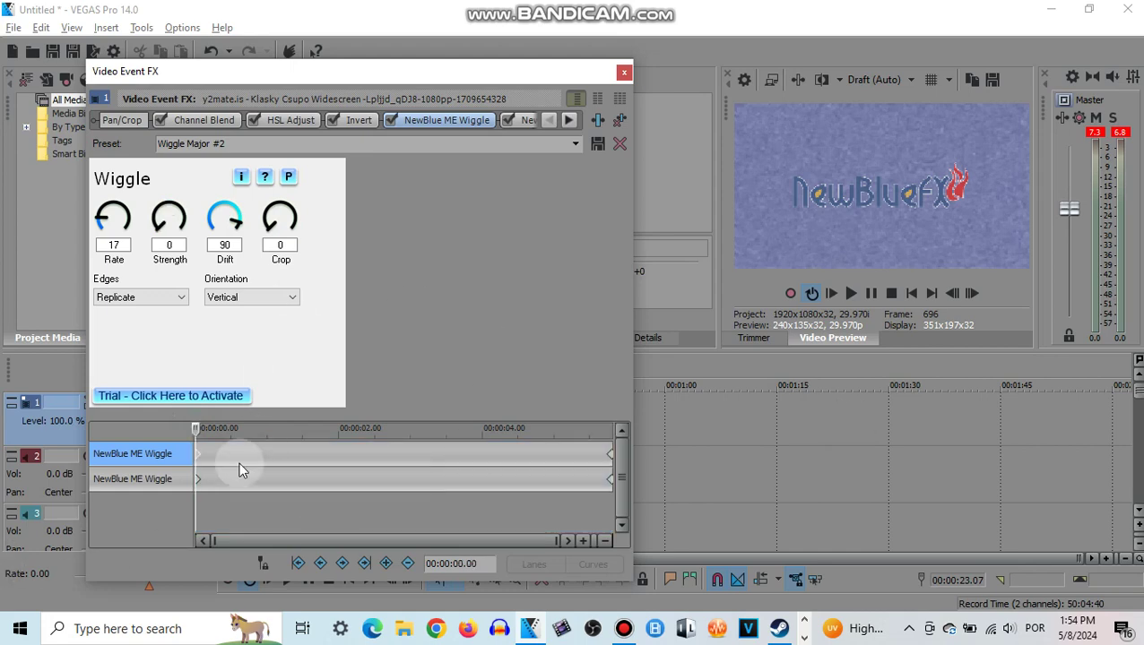
drag(198, 434, 985, 416)
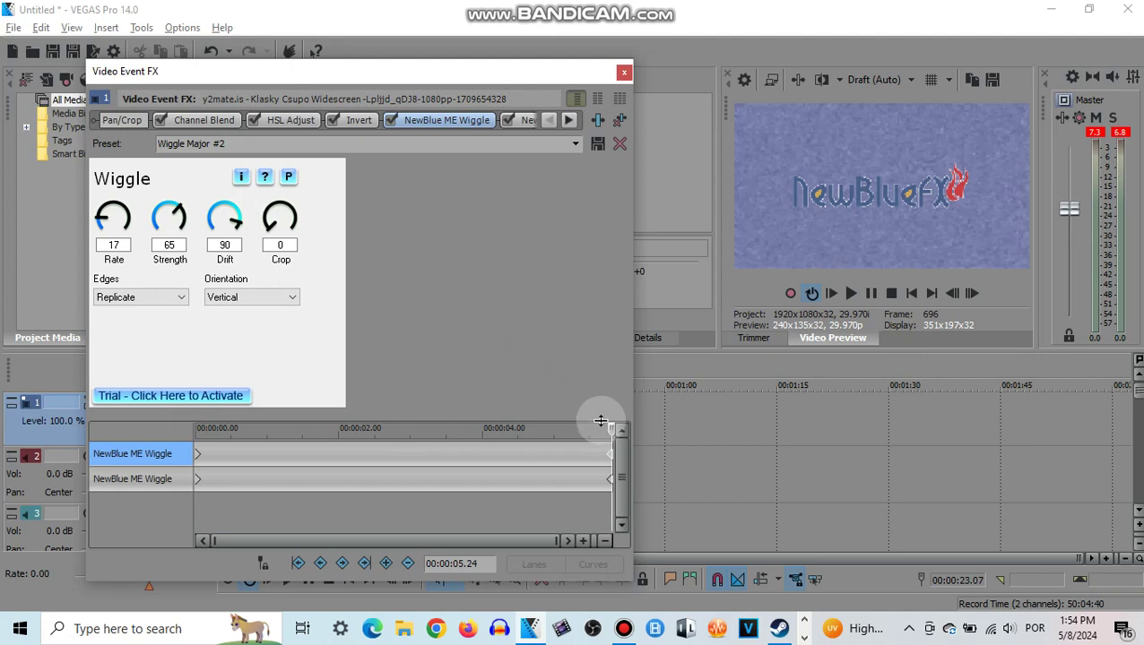
drag(612, 427, 197, 453)
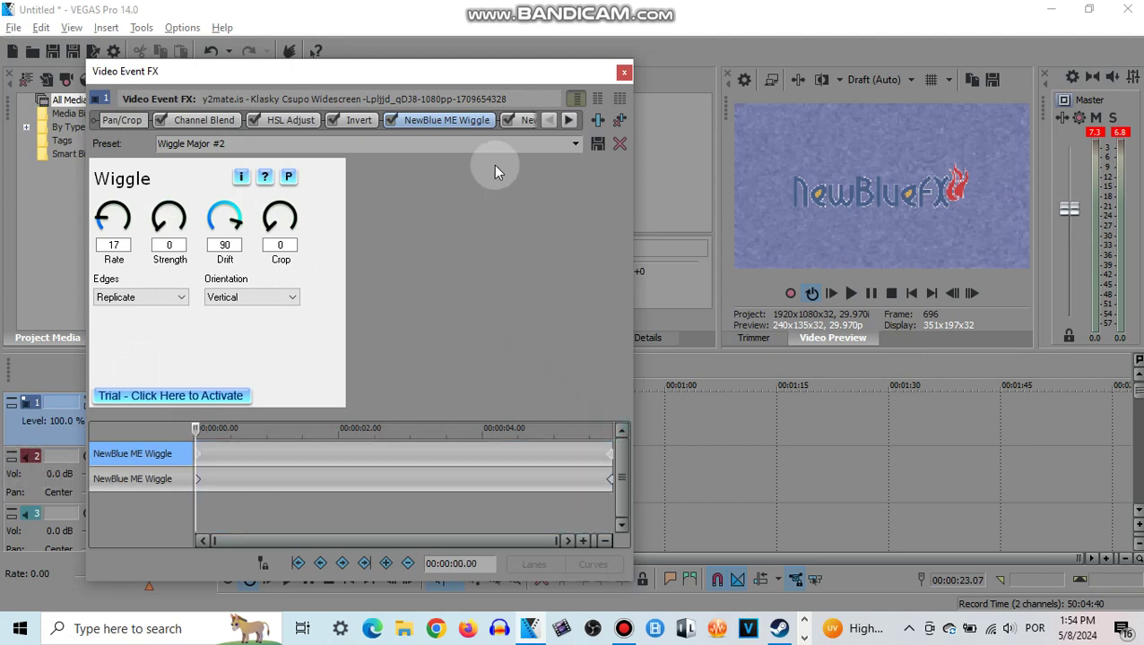
click(528, 123)
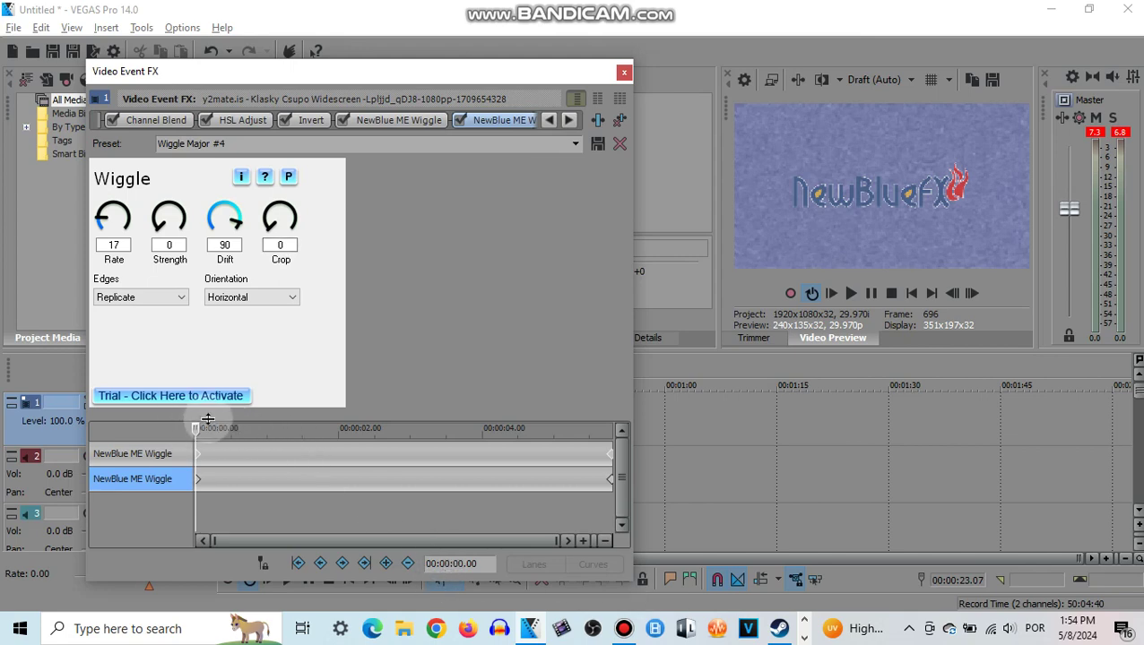
drag(194, 427, 613, 429)
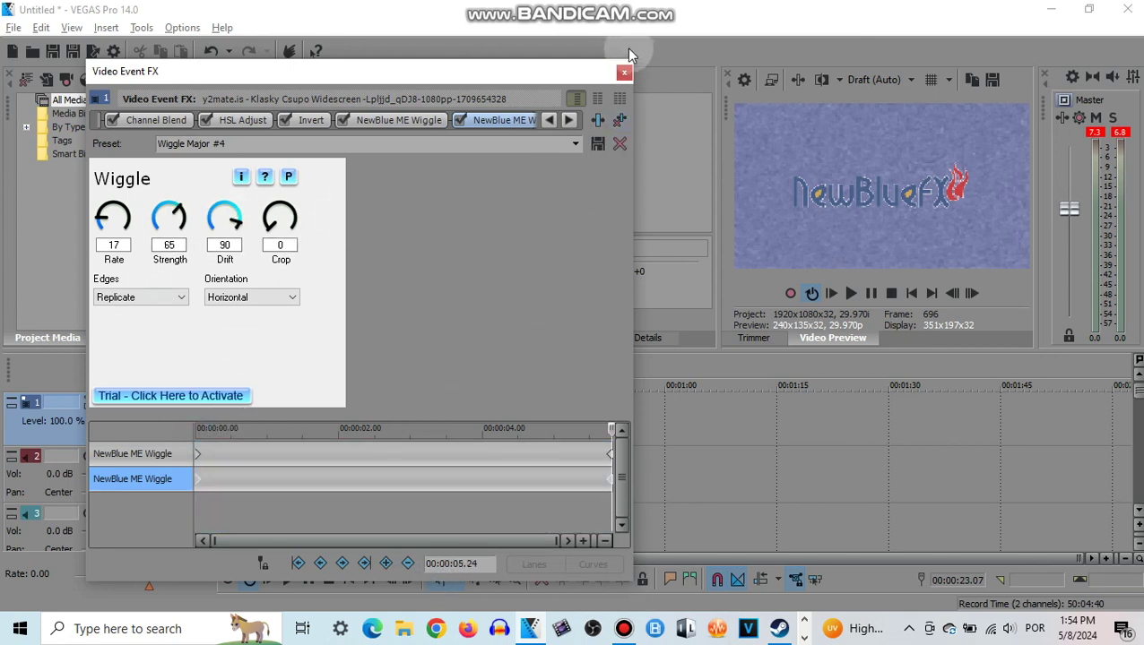
click(625, 72)
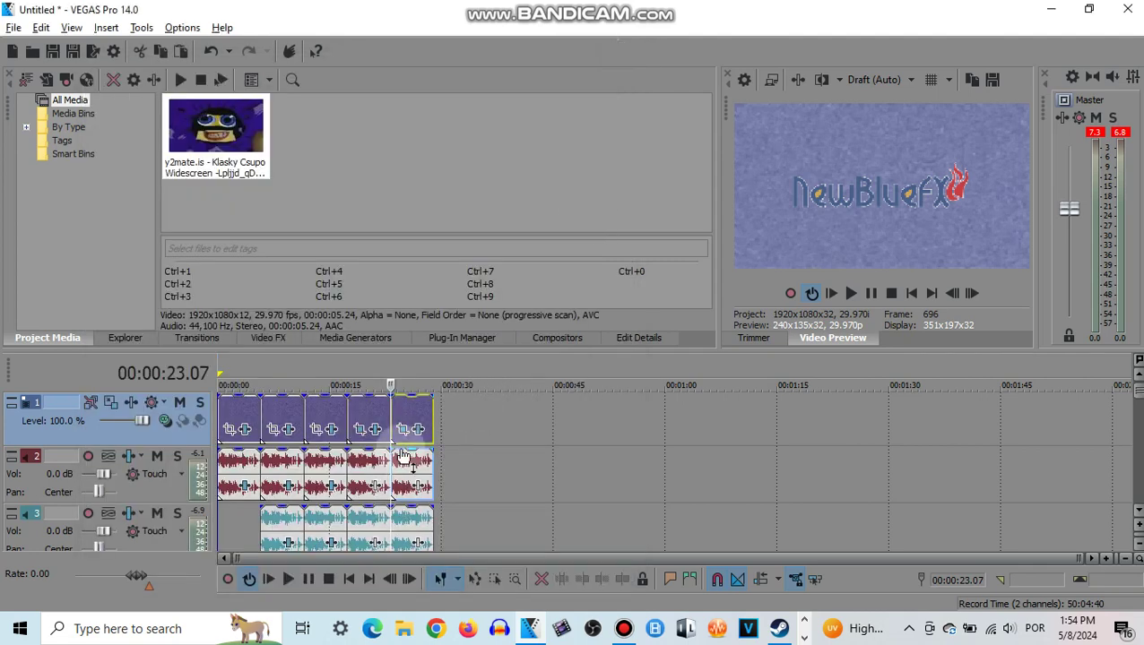
Review the audio event properties of the fifth-section clips on tracks 2 and 3.
scroll(1139, 502, down, 1)
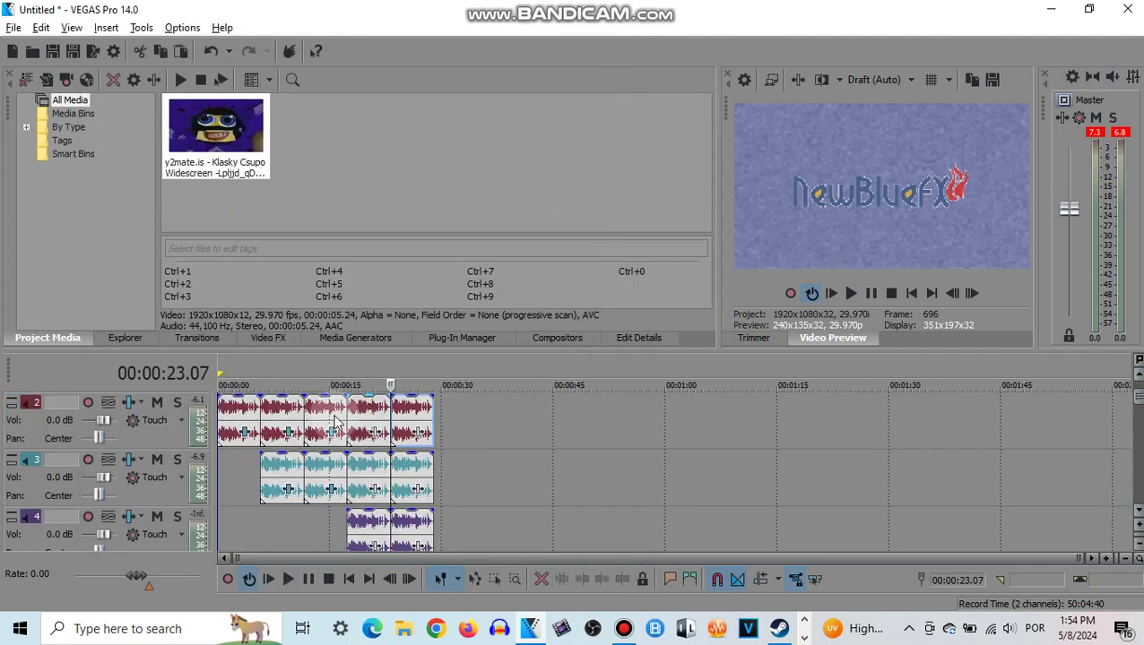
right_click(415, 422)
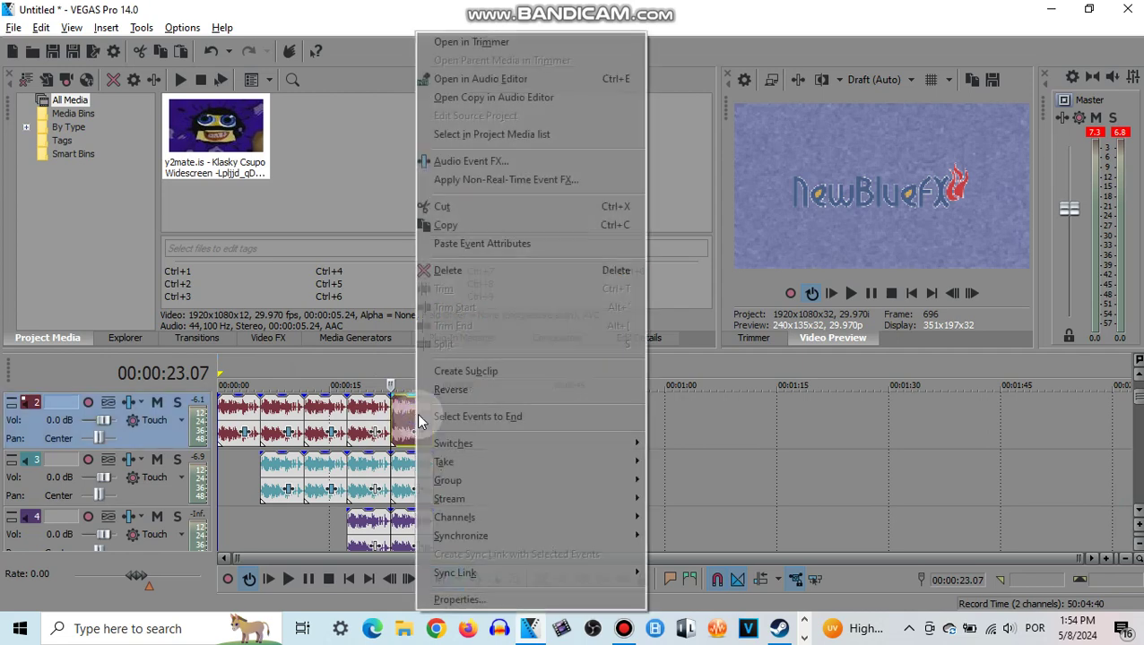
click(457, 600)
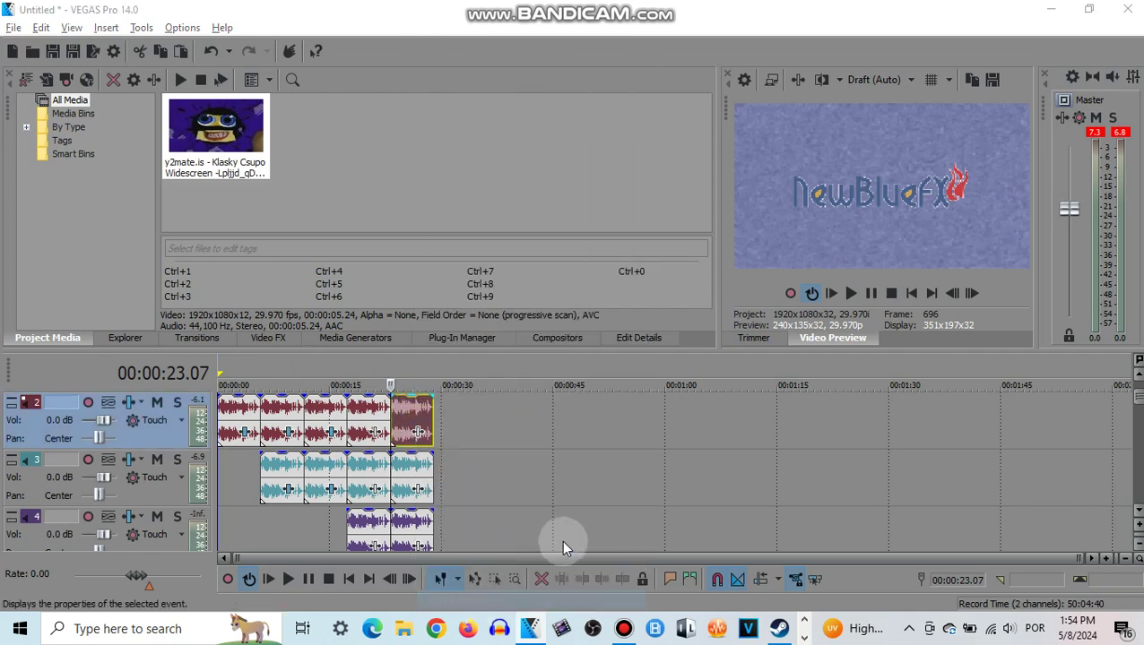
click(630, 520)
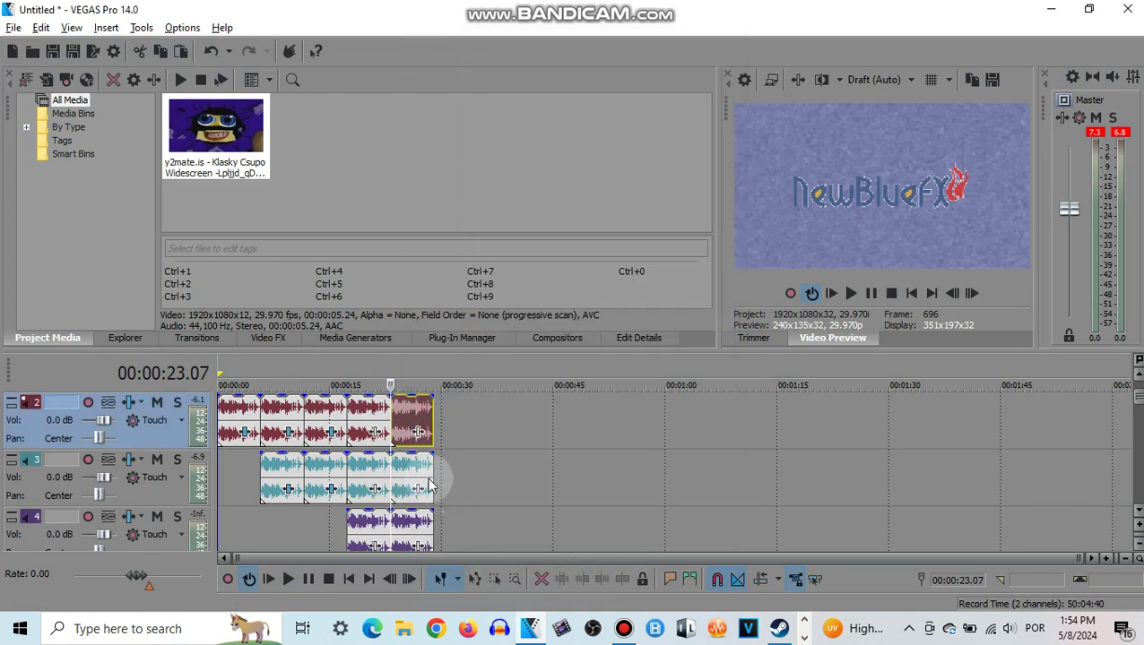
right_click(401, 475)
click(498, 601)
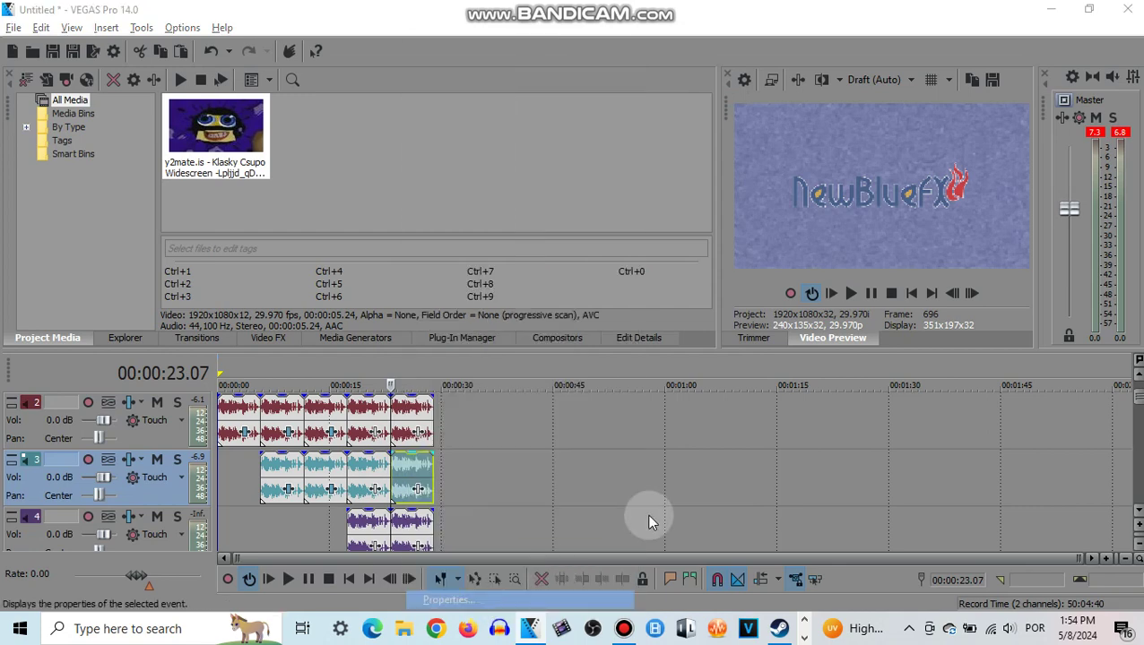
click(654, 520)
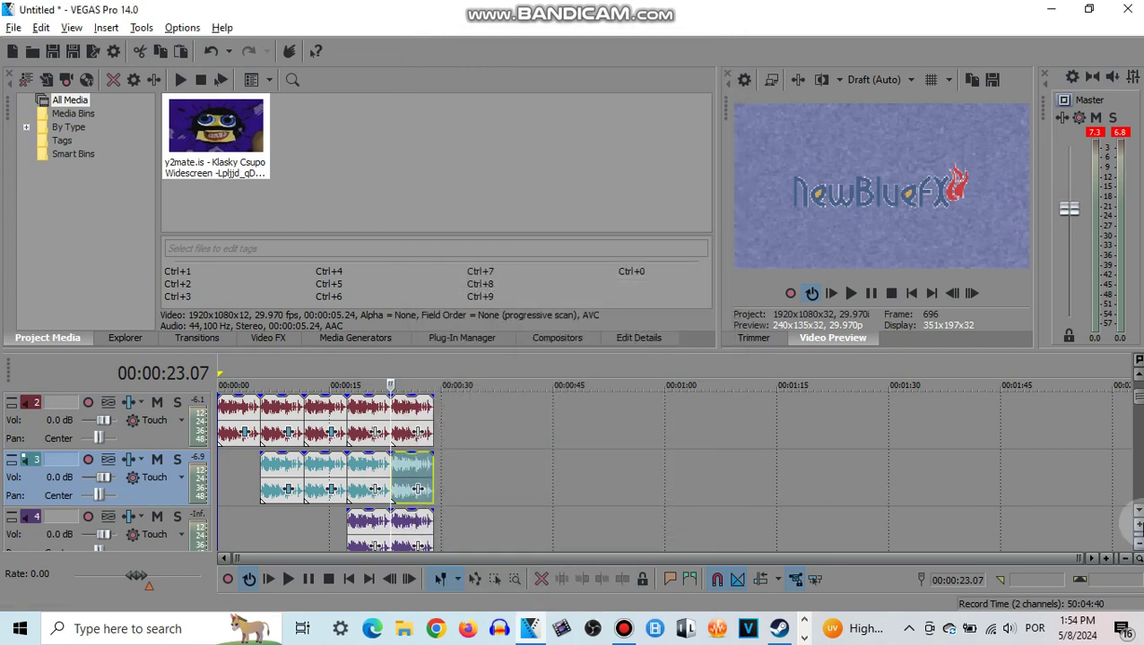
Shrink the timeline's track heights to the compact size so that six tracks fit in view, starting from the video track.
click(1139, 526)
click(1138, 526)
scroll(1137, 526, down, 1)
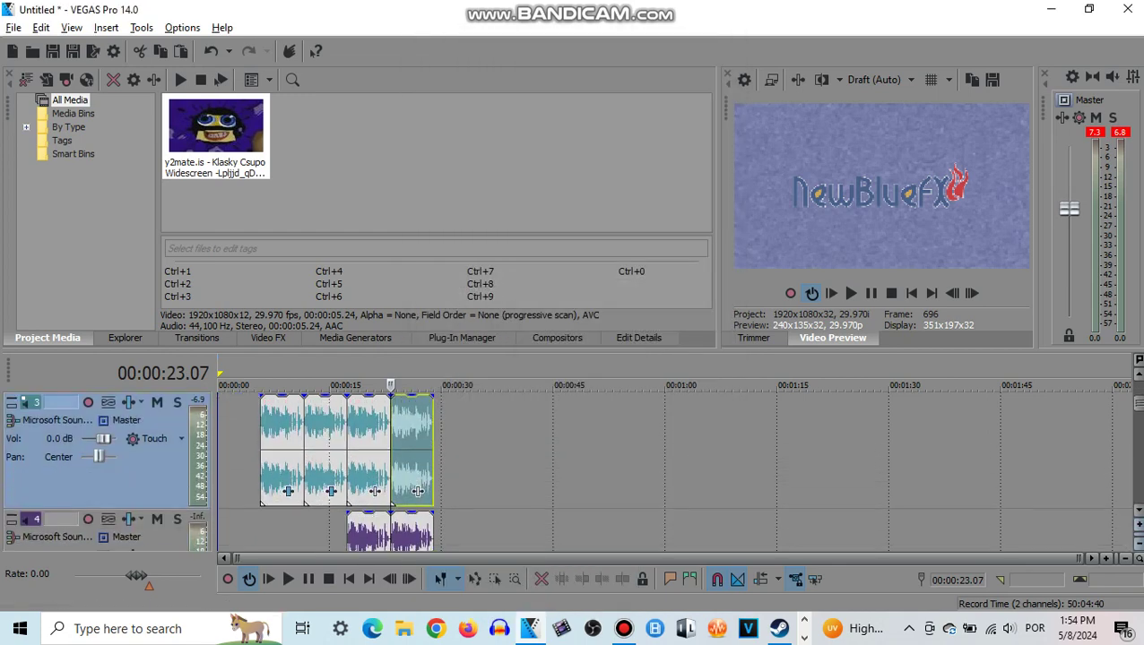
click(1139, 545)
click(1138, 545)
click(1139, 545)
click(1138, 545)
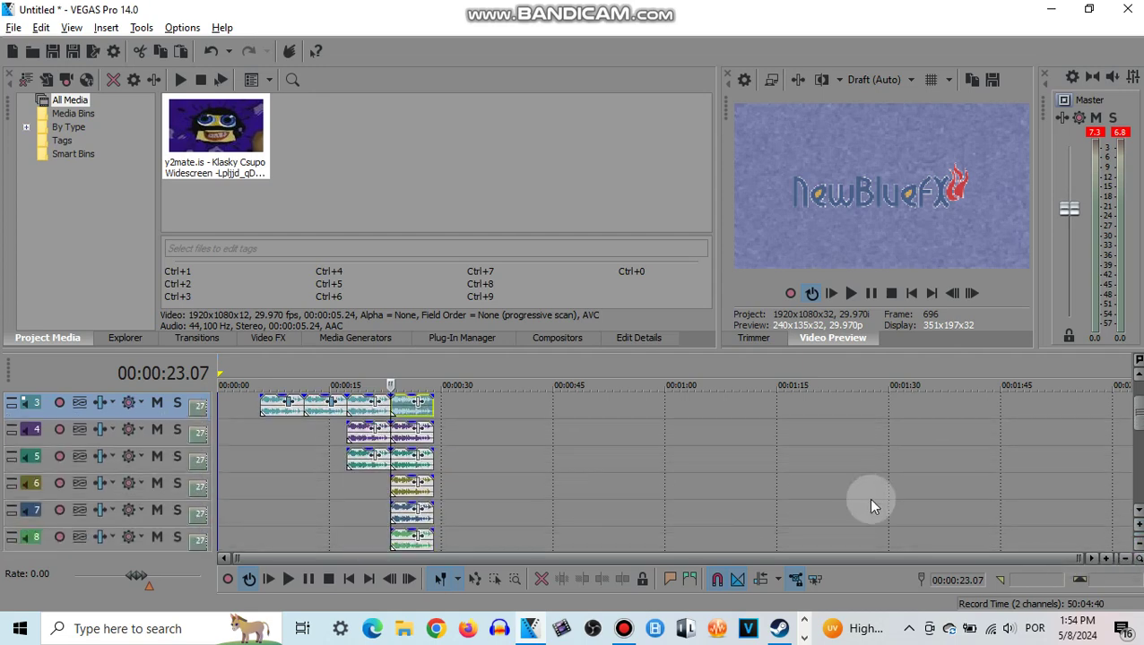
scroll(1136, 413, up, 2)
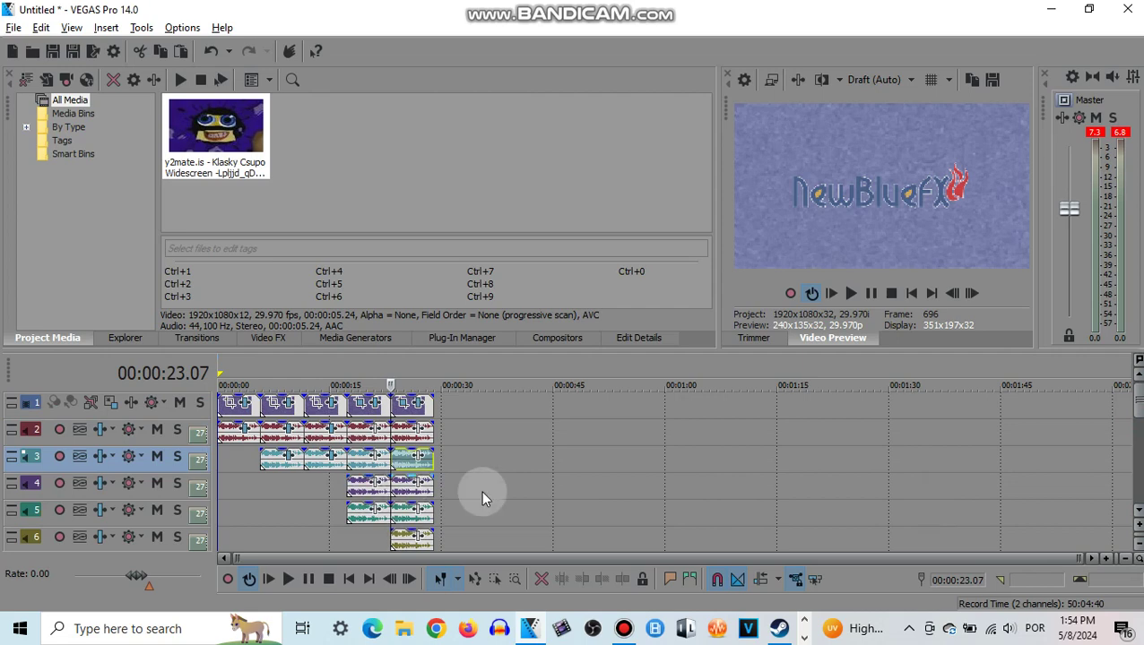
Review the audio event properties of the fifth-section clips on tracks 4 and 5.
click(1139, 545)
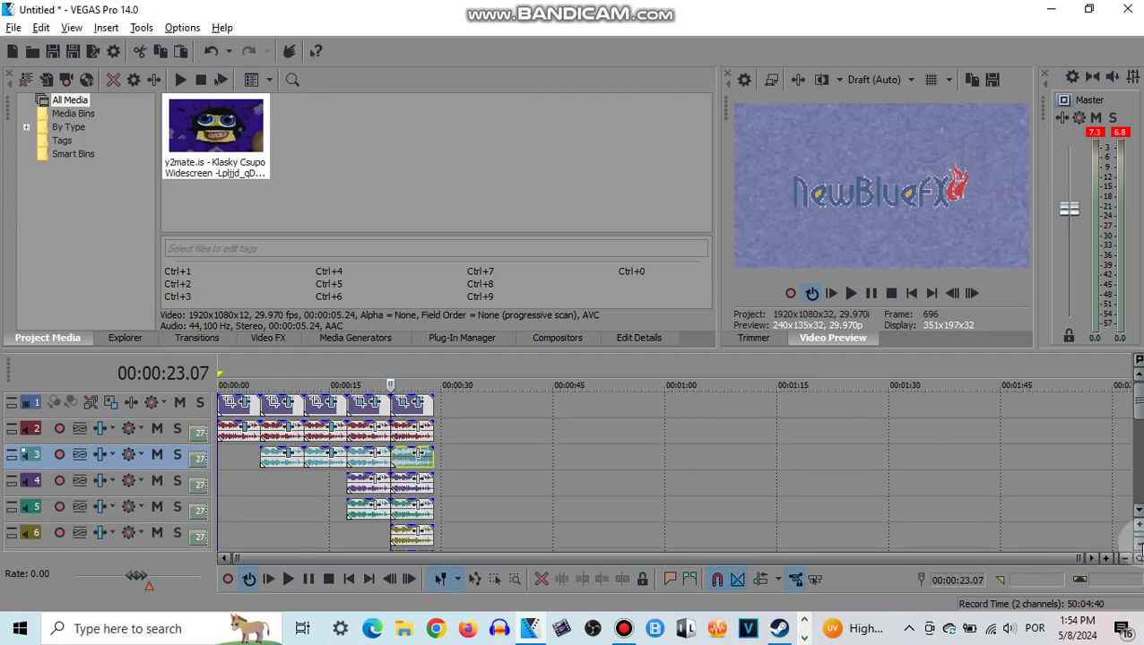
click(1139, 545)
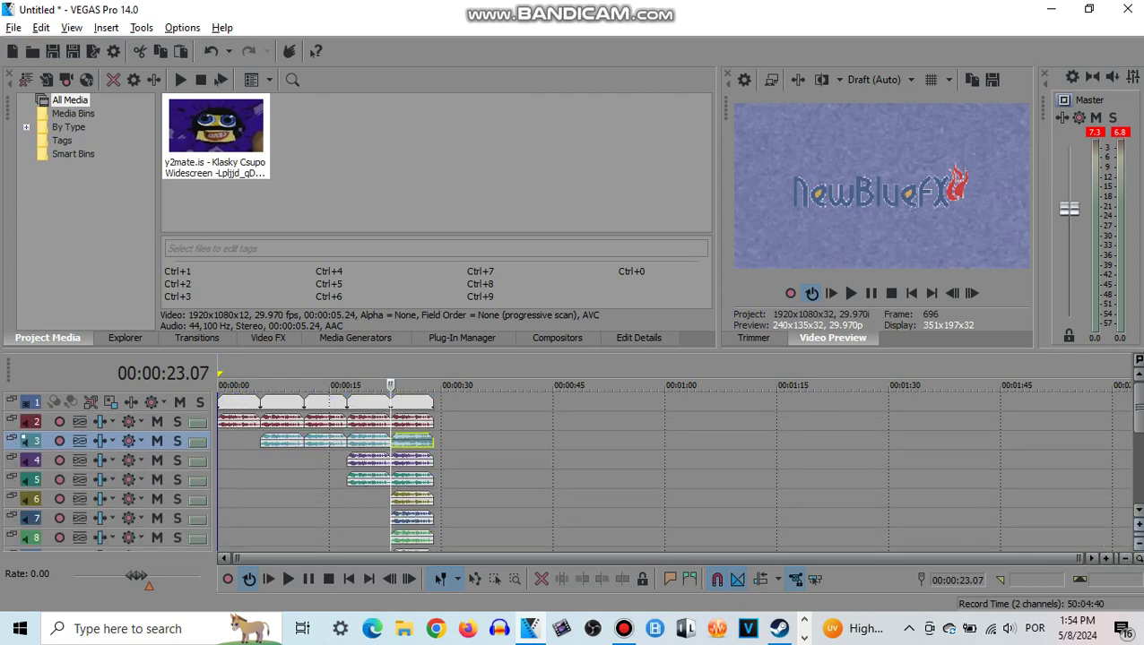
right_click(412, 454)
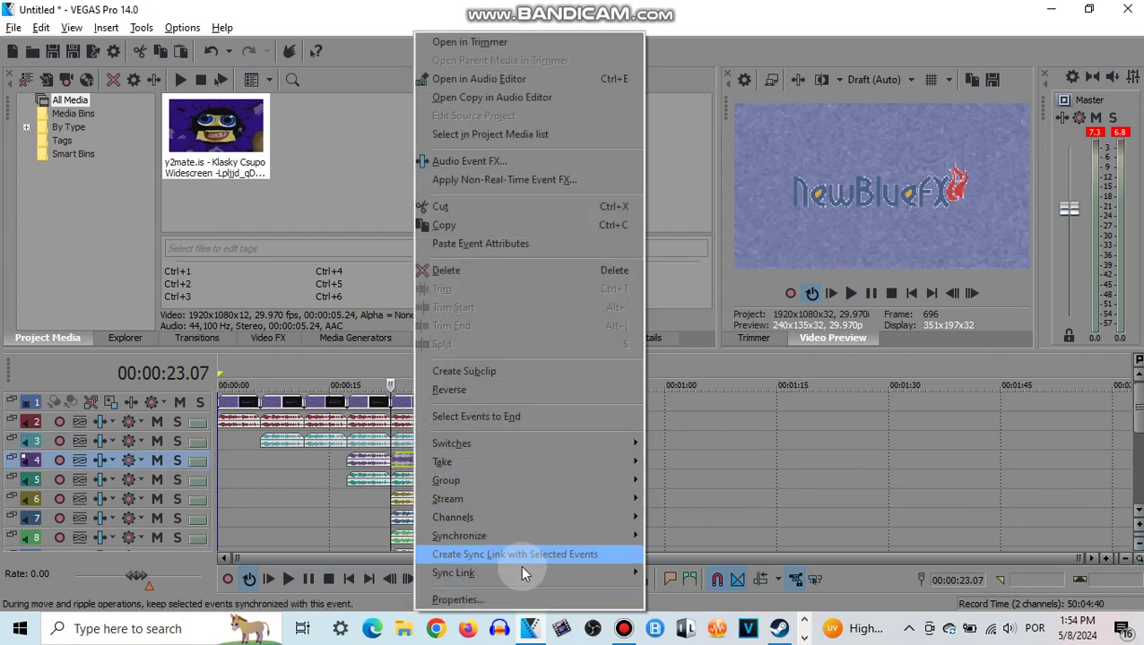
click(502, 599)
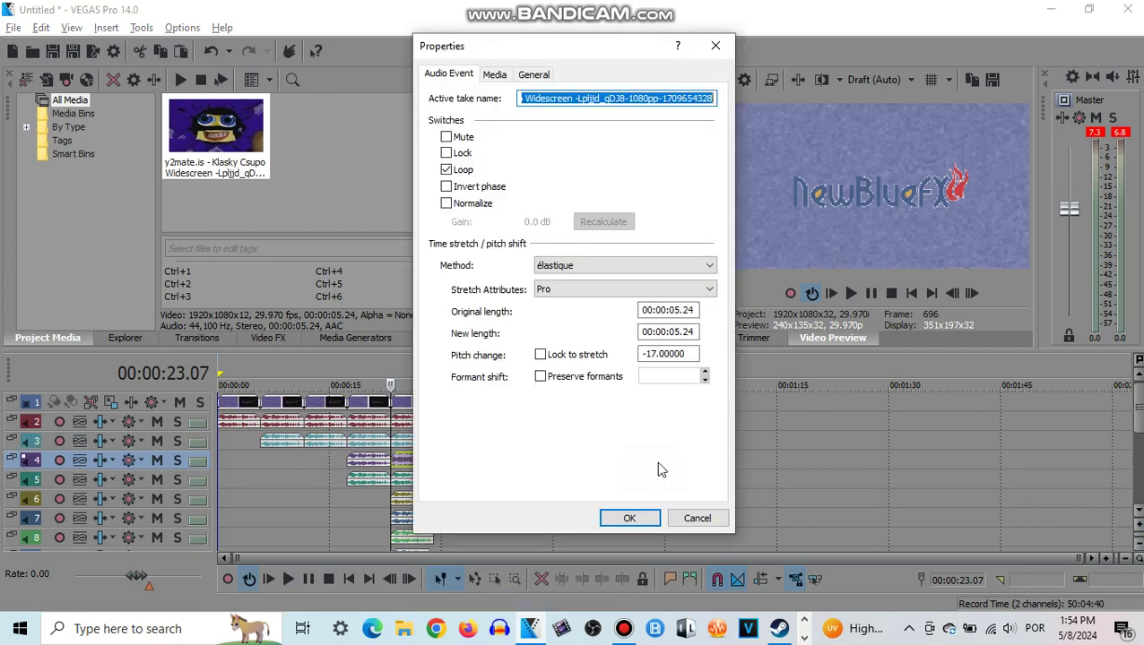
click(627, 519)
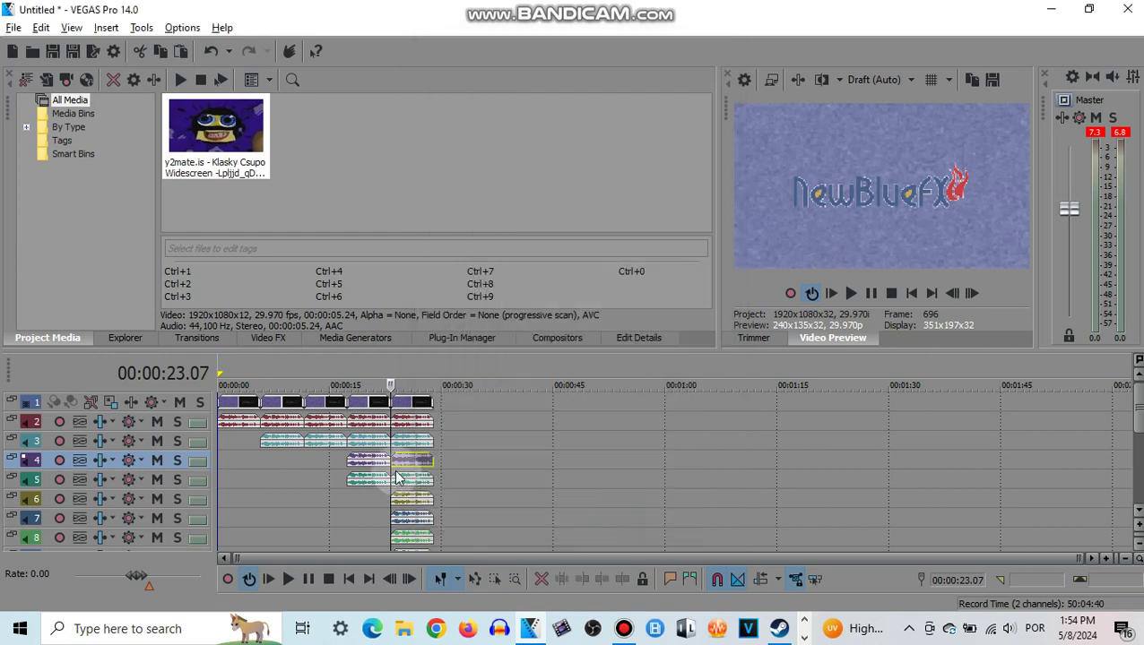
right_click(403, 481)
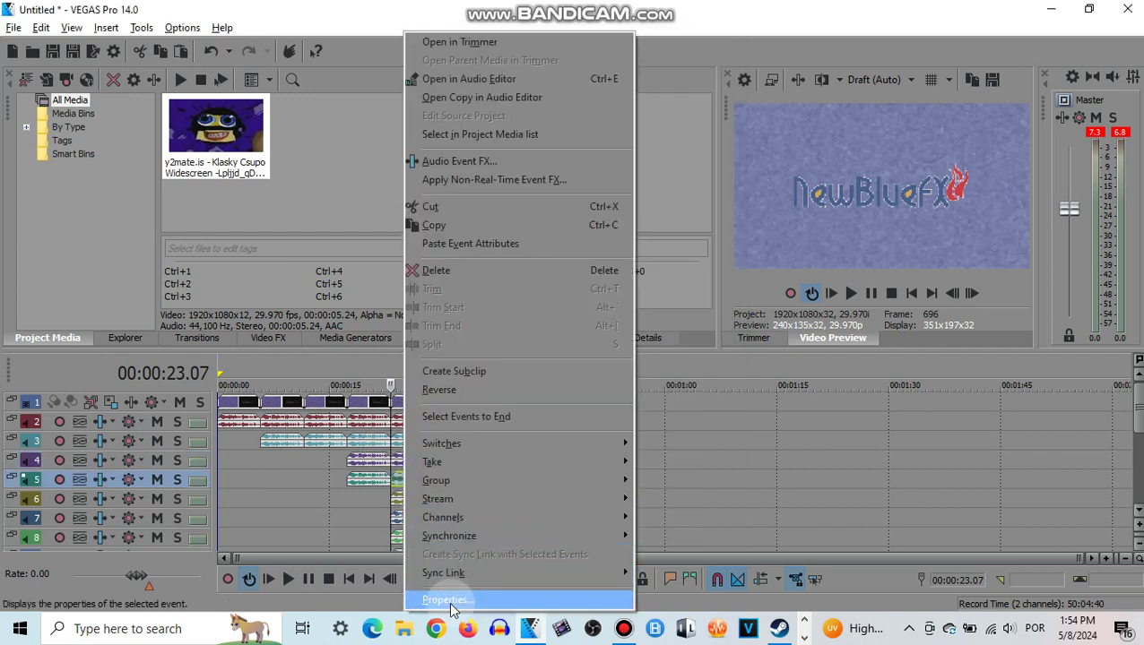
click(453, 601)
click(621, 521)
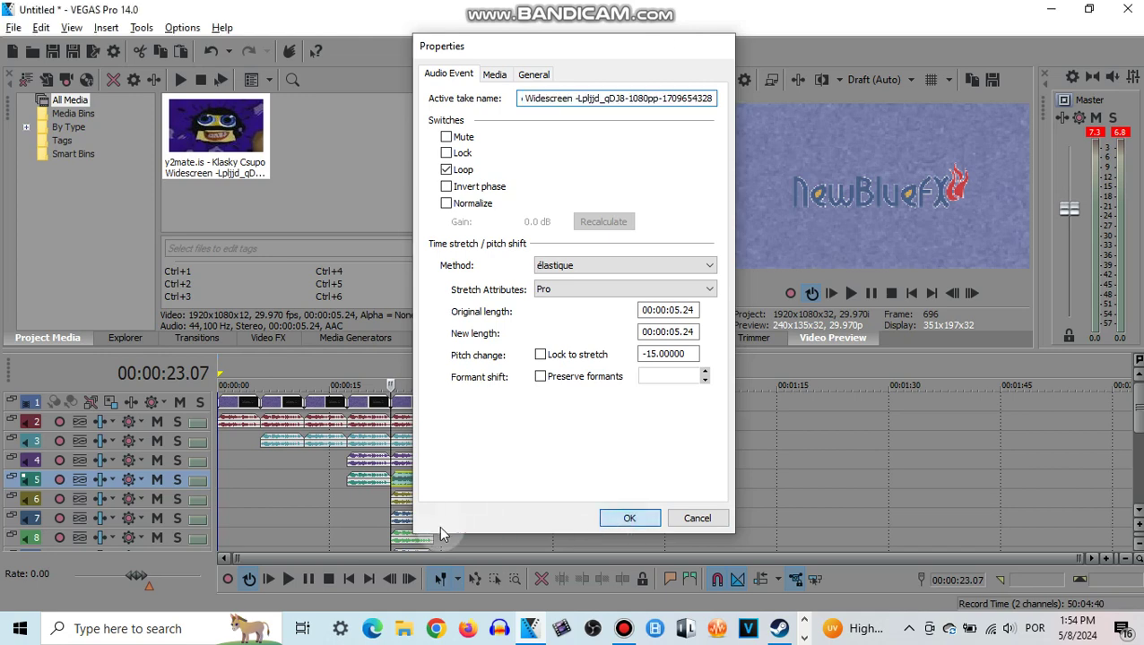
Set the pitch change of the fifth-section audio clip on track 6 to -12 in its event properties.
right_click(415, 499)
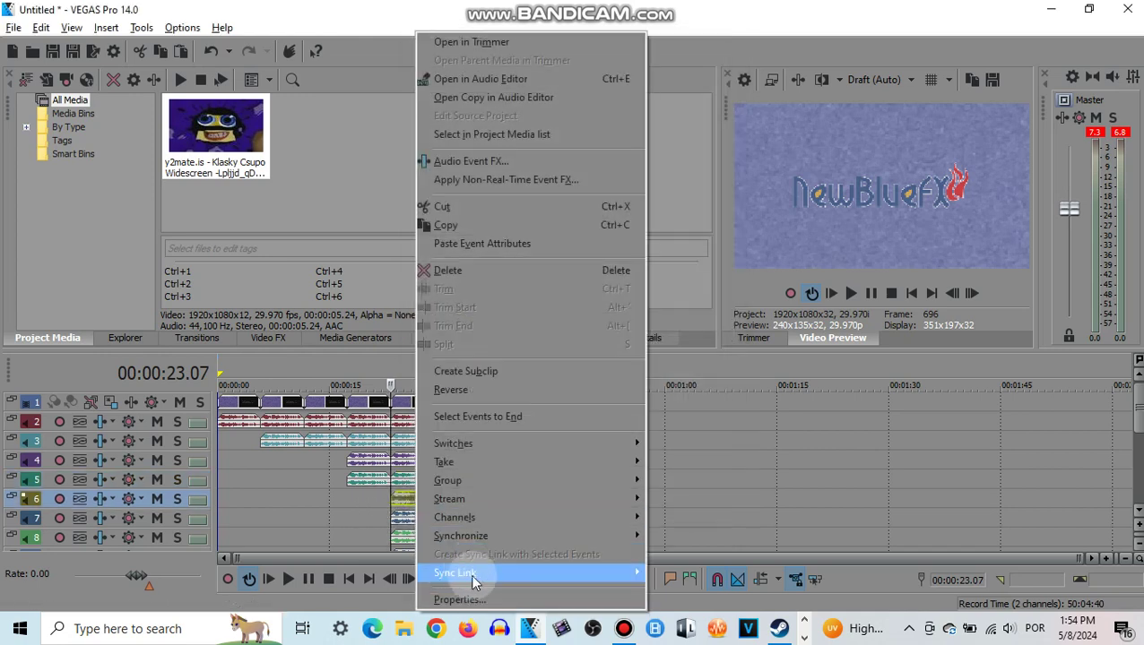
click(479, 599)
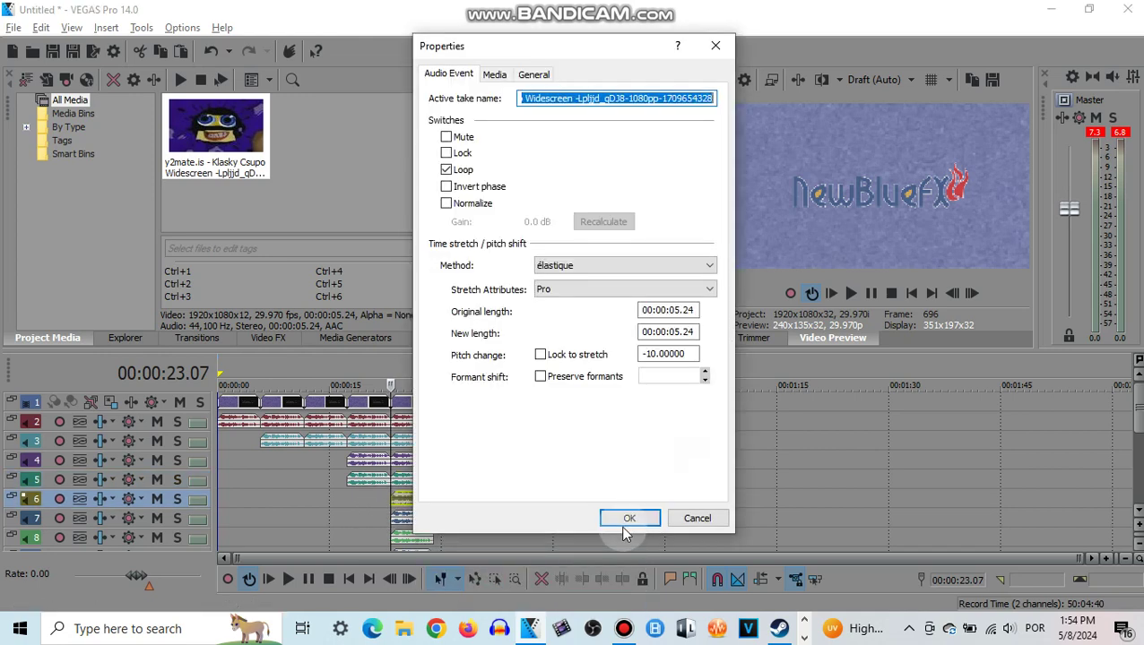
click(656, 359)
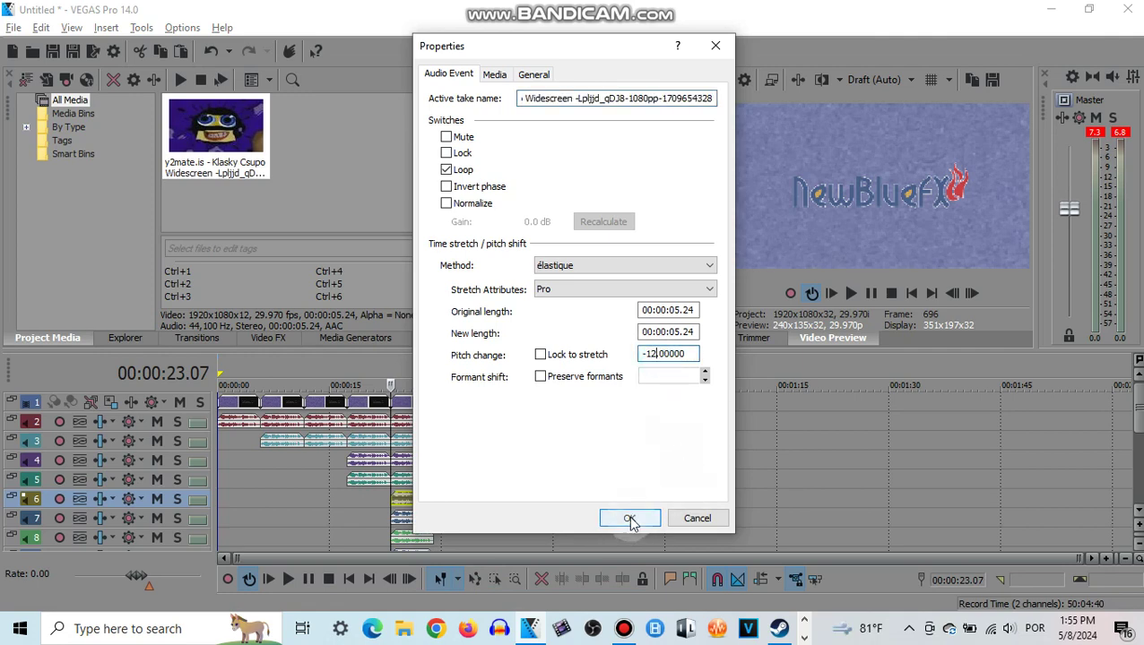
key(Return)
Set the pitch change of the fifth-section audio clip on track 7 to -10 in its event properties.
right_click(411, 518)
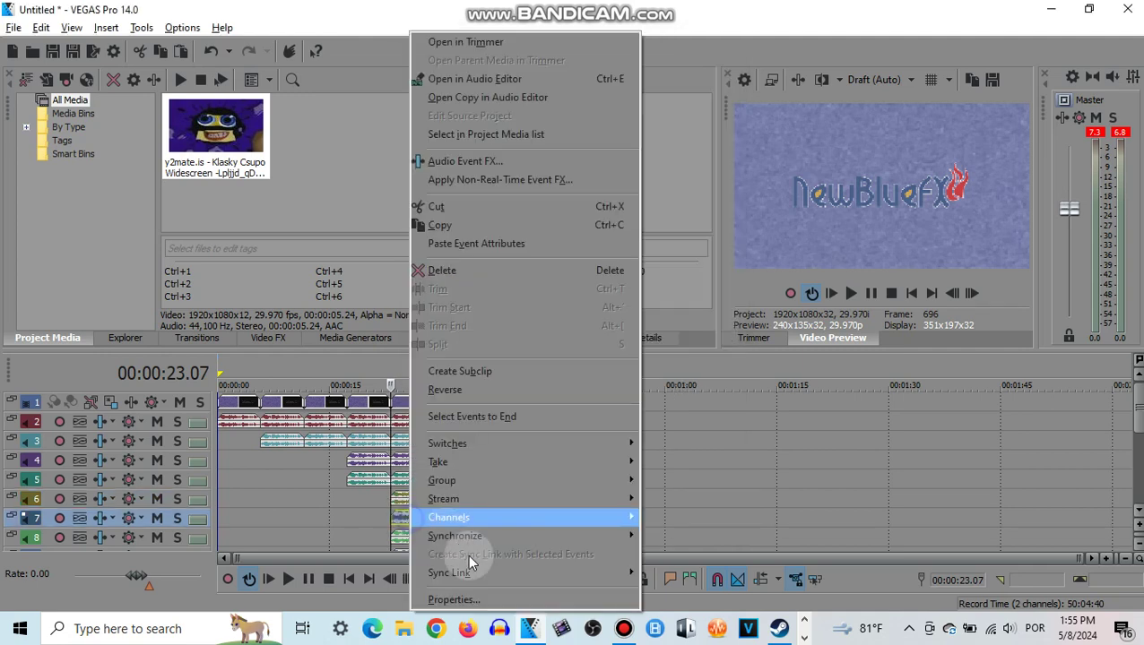
click(519, 599)
click(652, 358)
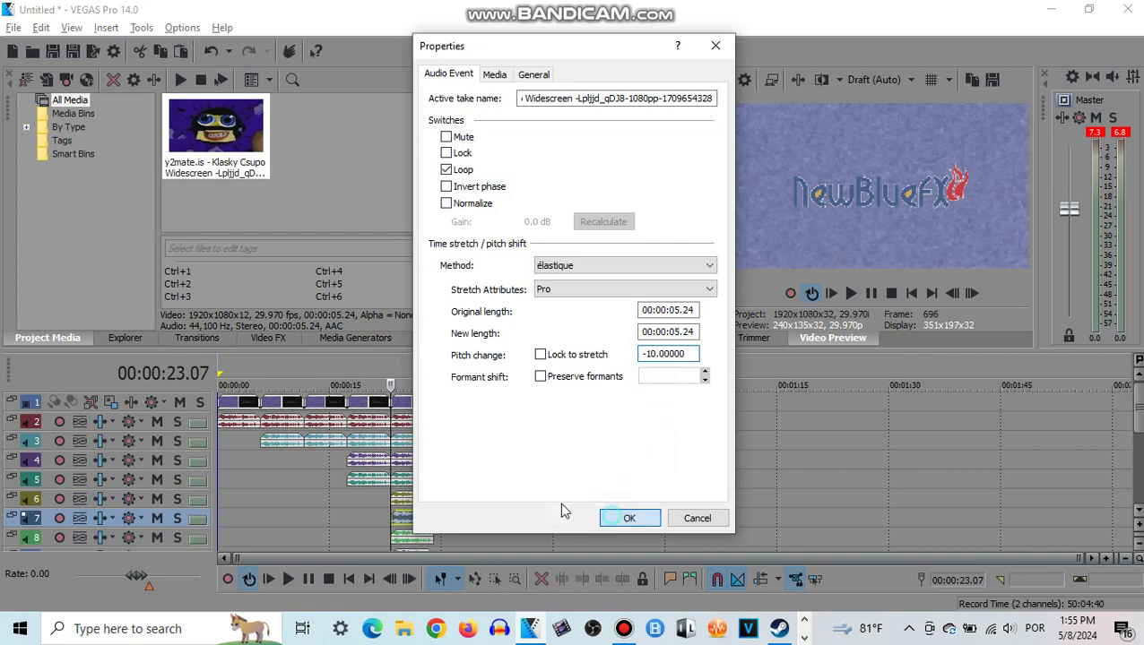
key(Return)
Set the pitch change of the fifth-section audio clip on track 8 to -5 in its event properties.
click(411, 538)
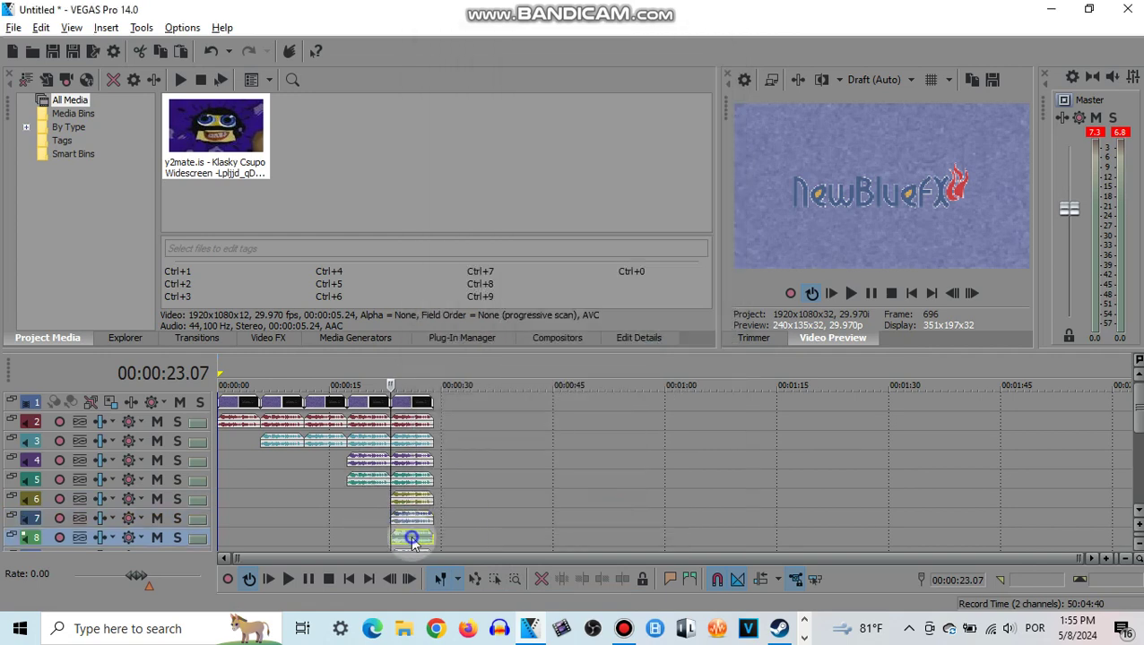
right_click(412, 538)
click(461, 604)
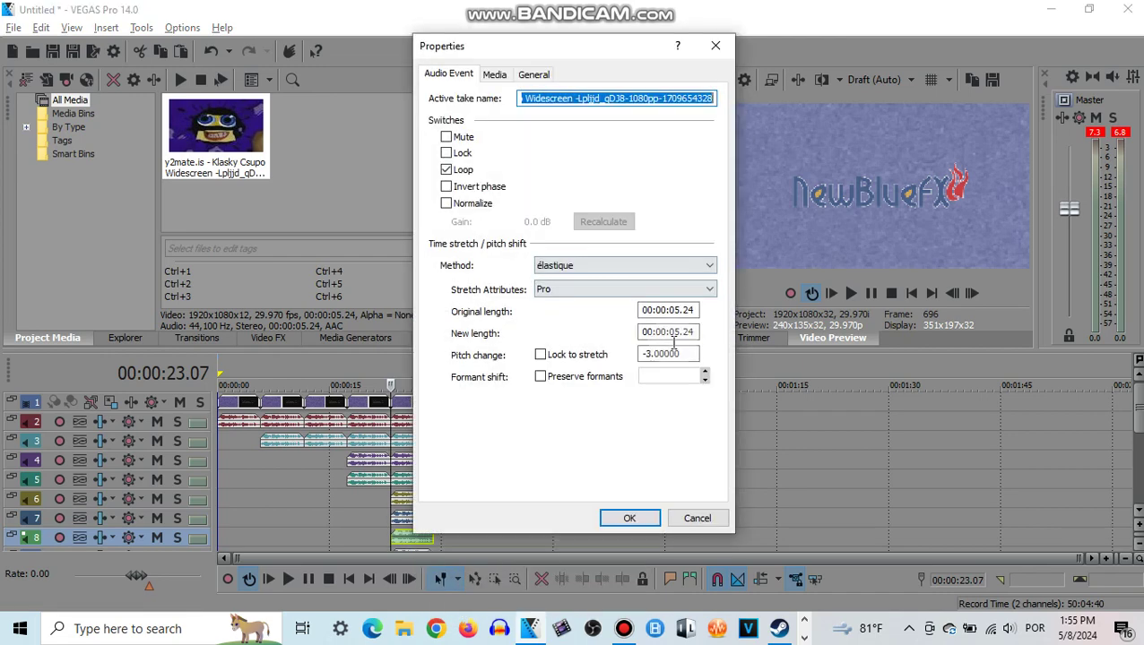
click(652, 355)
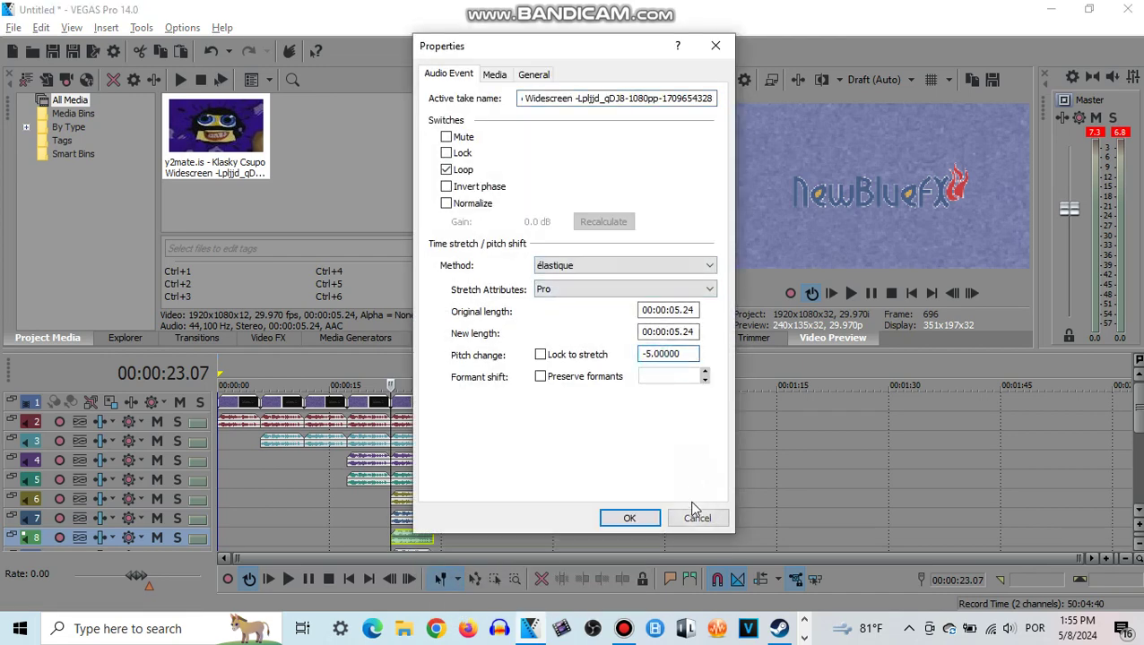
click(626, 519)
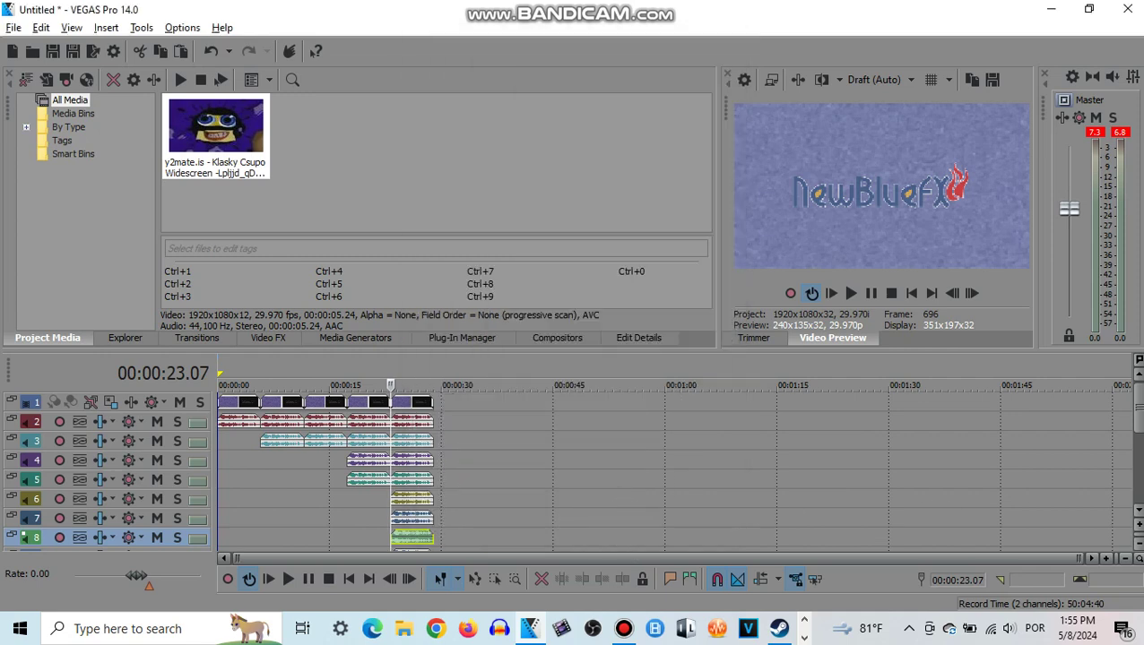
Apply the élastique time stretch / pitch shift method to the track 9 audio clip and set its pitch change to 3.
click(1138, 511)
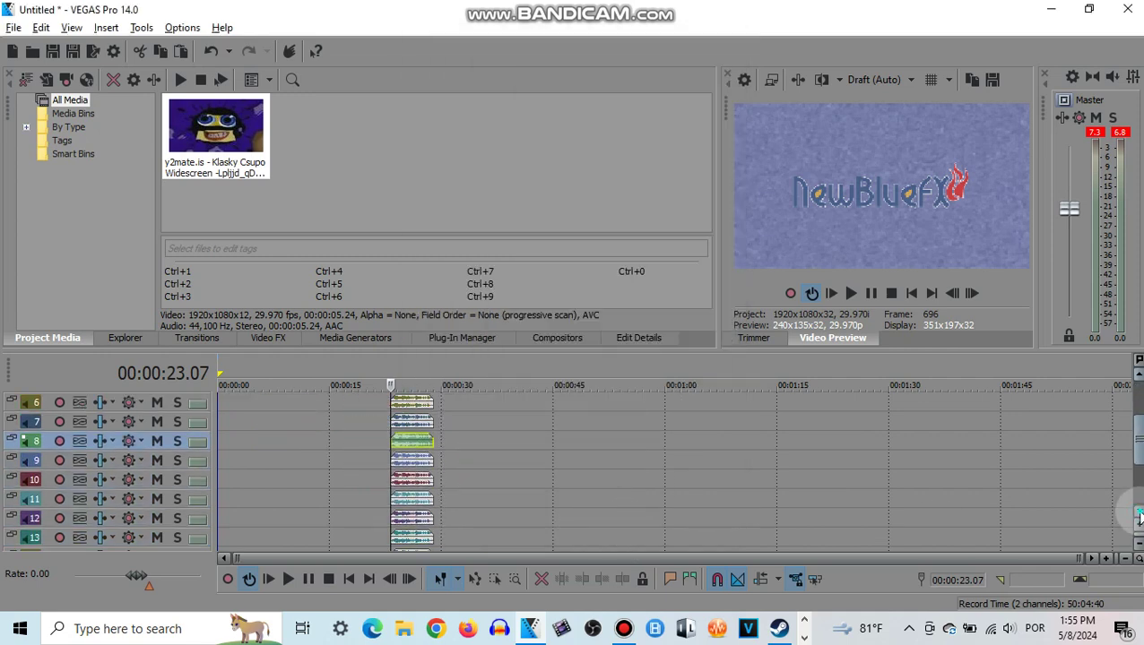
click(1139, 516)
click(403, 404)
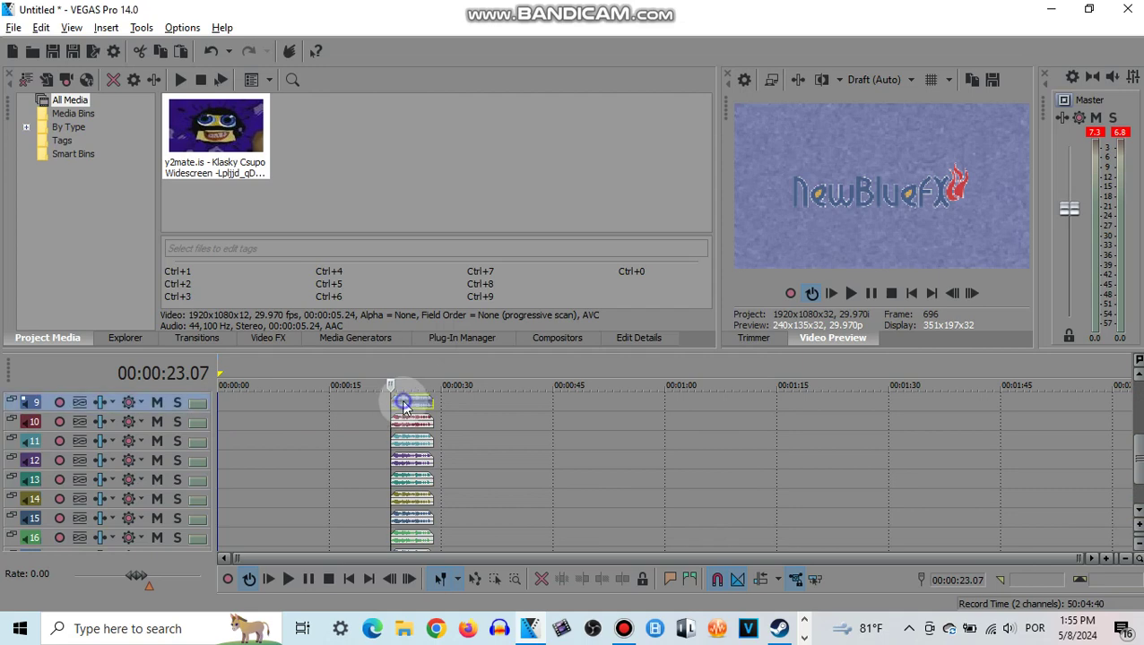
right_click(404, 405)
click(490, 600)
click(669, 268)
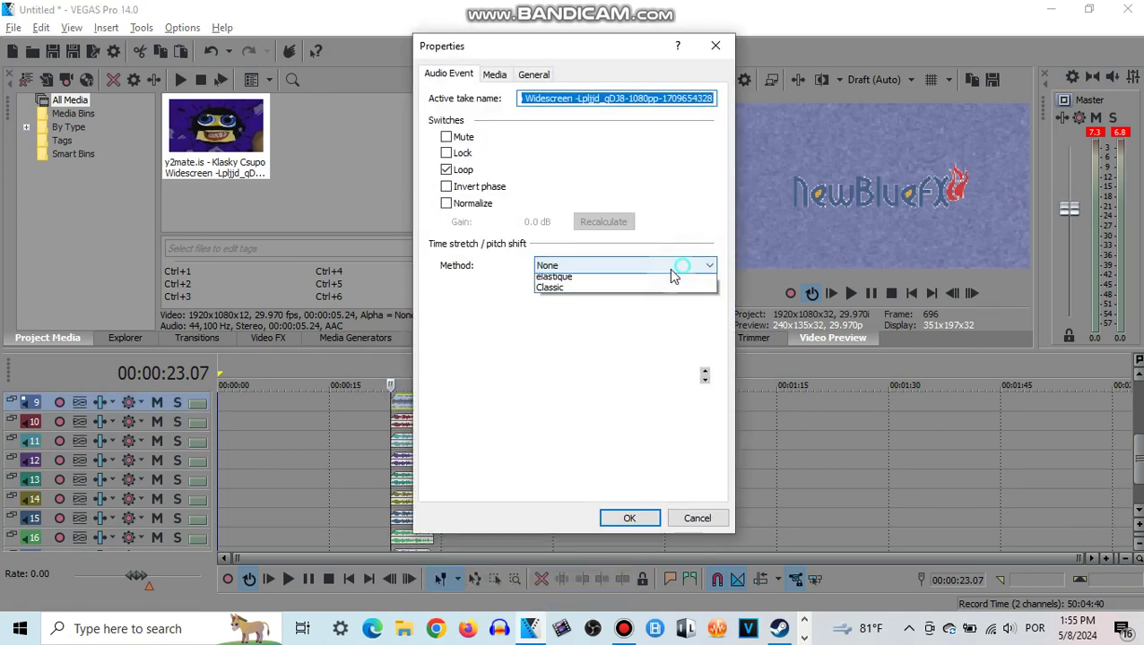
click(610, 290)
click(679, 356)
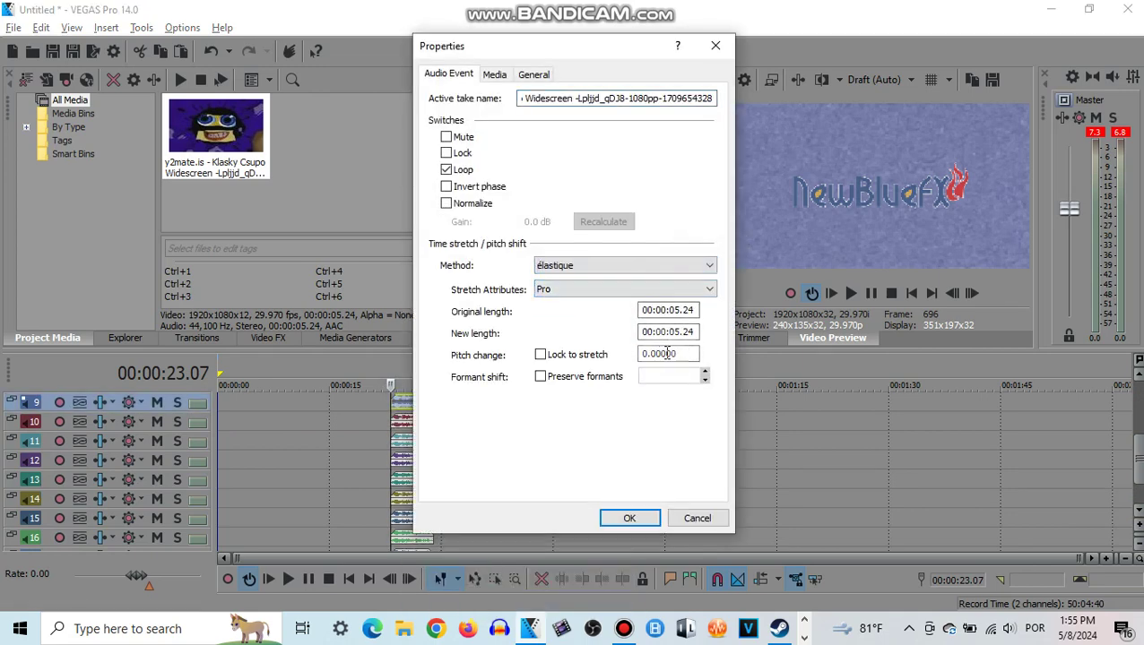
text(3)
click(653, 524)
Set the pitch change of the audio clip on track 10 to 0 in its event properties.
right_click(417, 516)
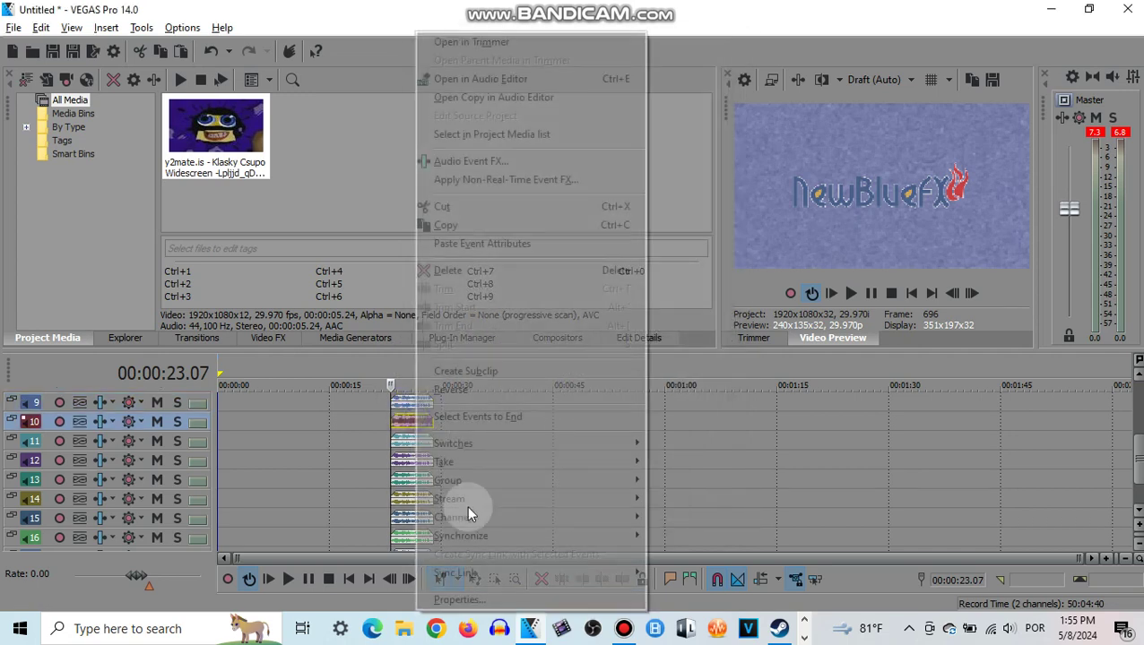
click(480, 600)
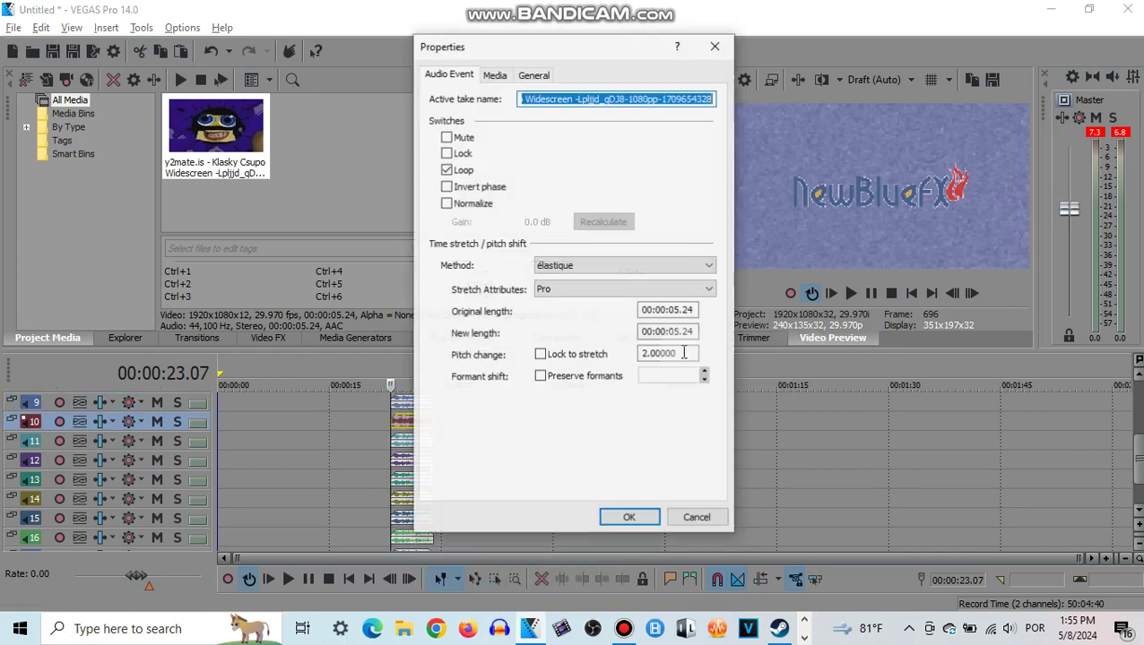
double_click(684, 353)
text(0)
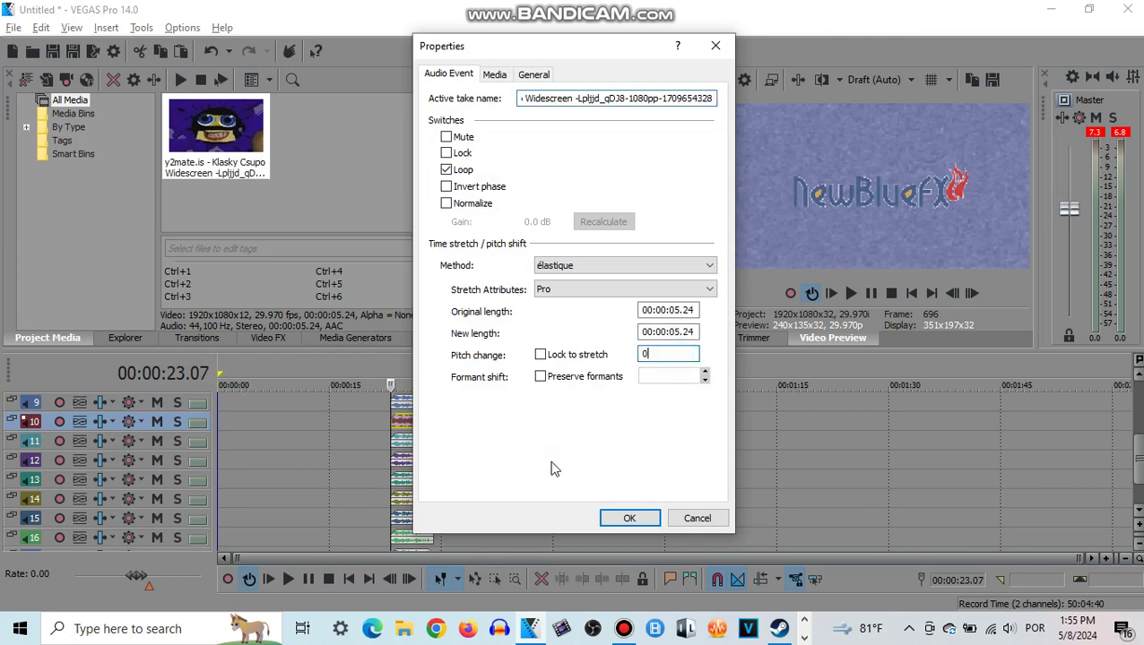
click(631, 519)
Set the pitch change of the audio clip on track 11 to 0 in its event properties.
right_click(426, 442)
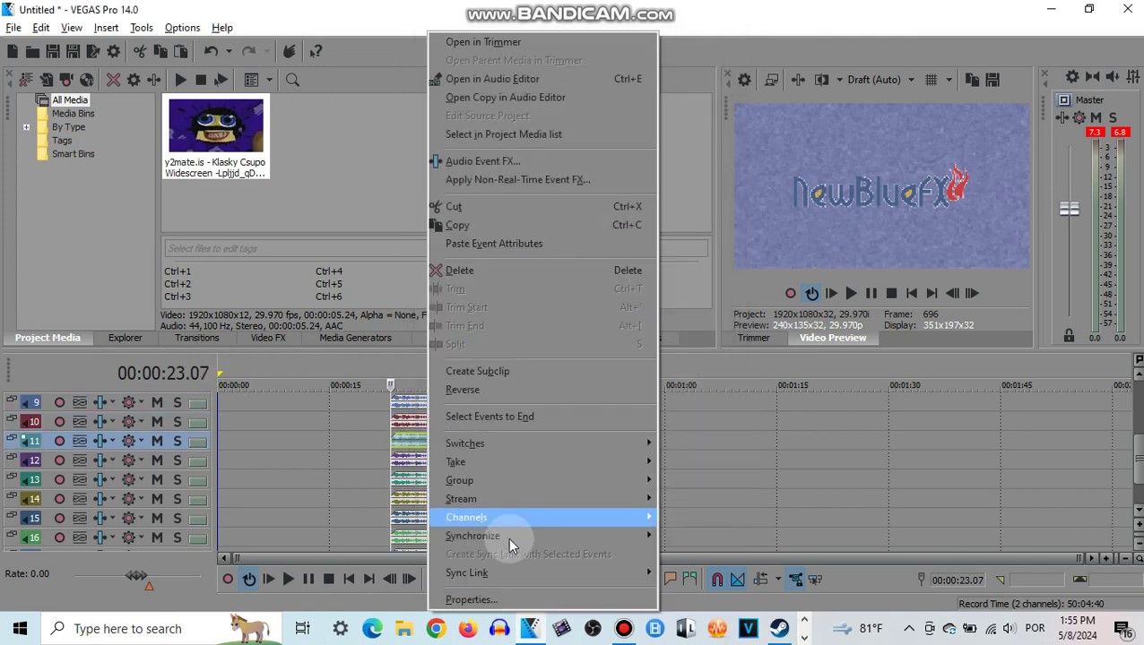
click(511, 600)
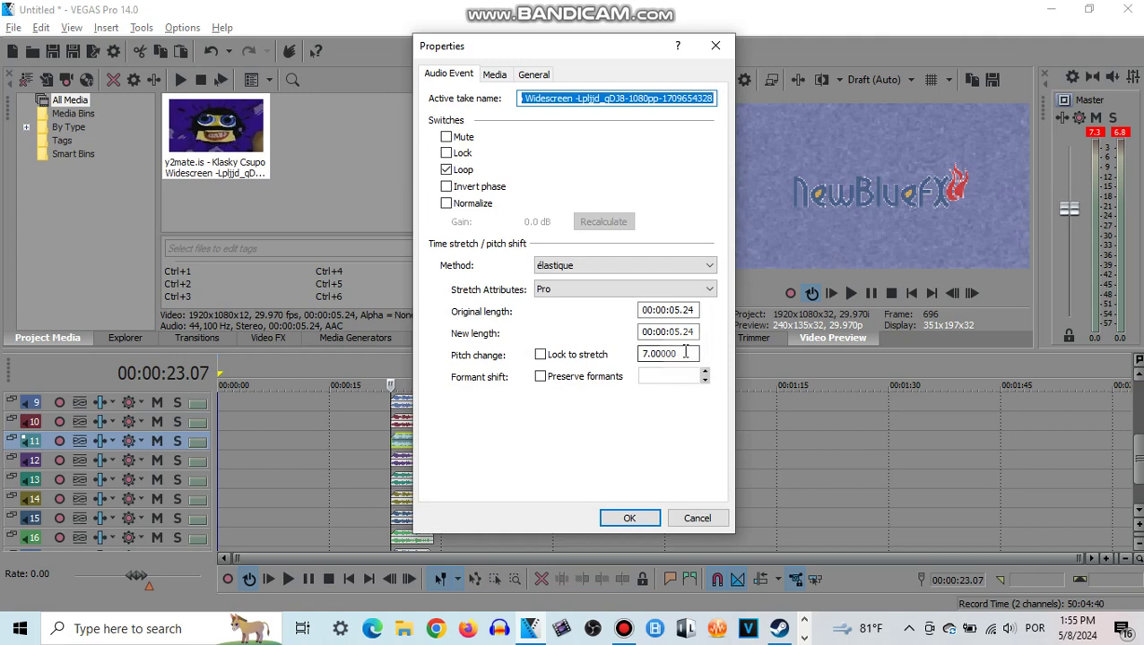
double_click(685, 352)
text(0)
click(630, 518)
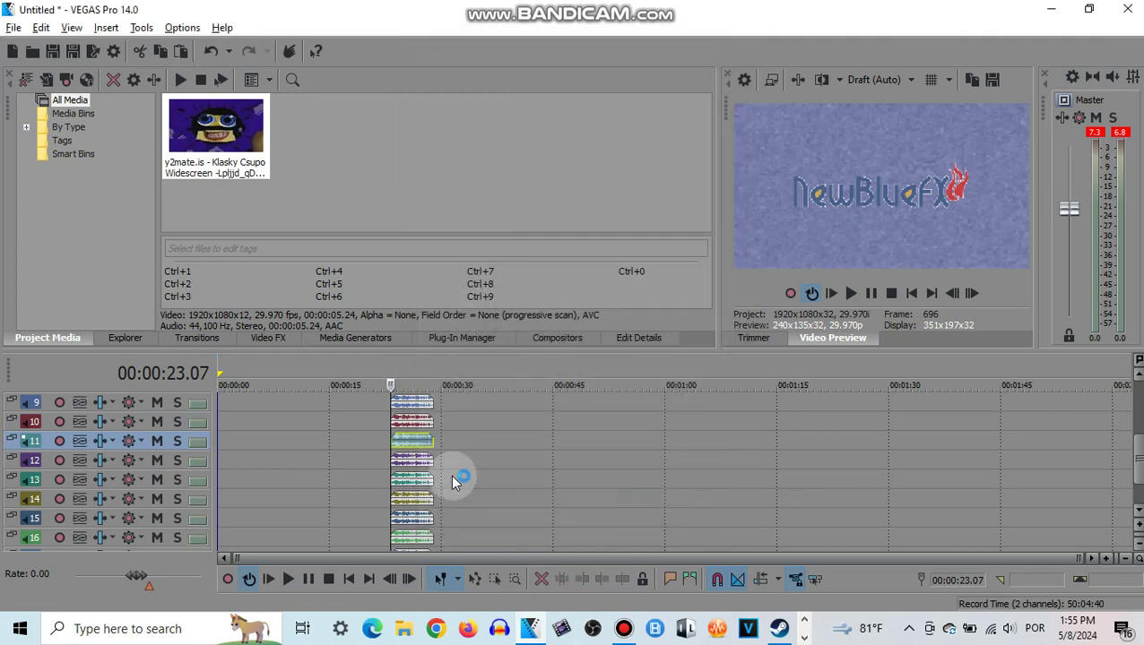
Enter a pitch change of 9 in the event properties of the audio clip on track 12.
right_click(417, 459)
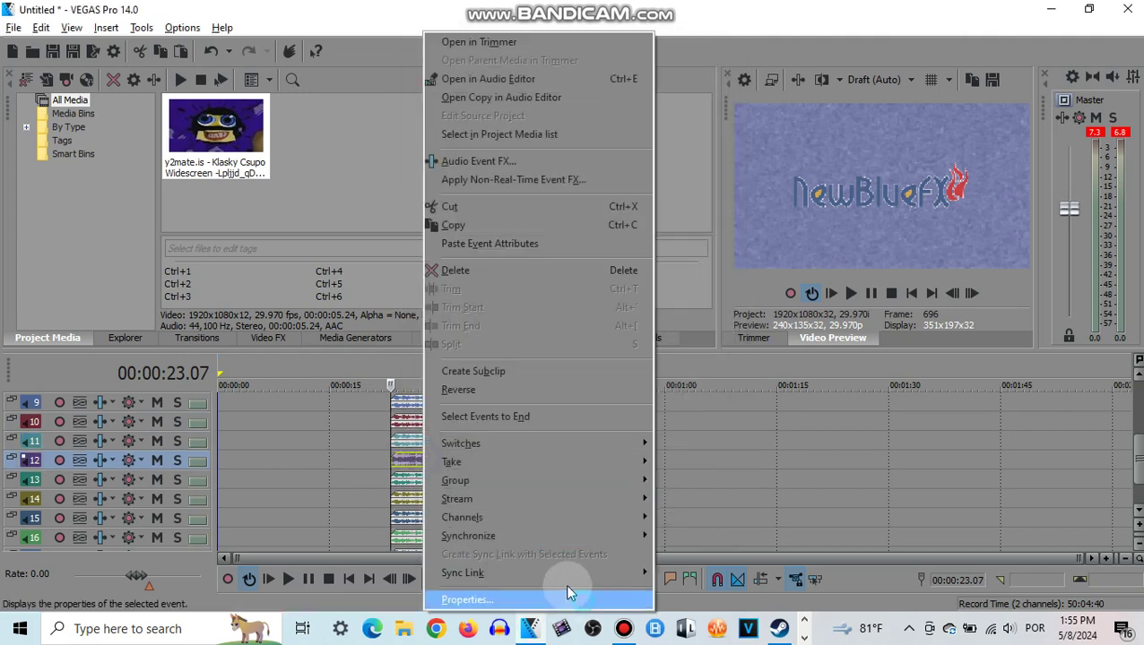
click(566, 593)
double_click(683, 354)
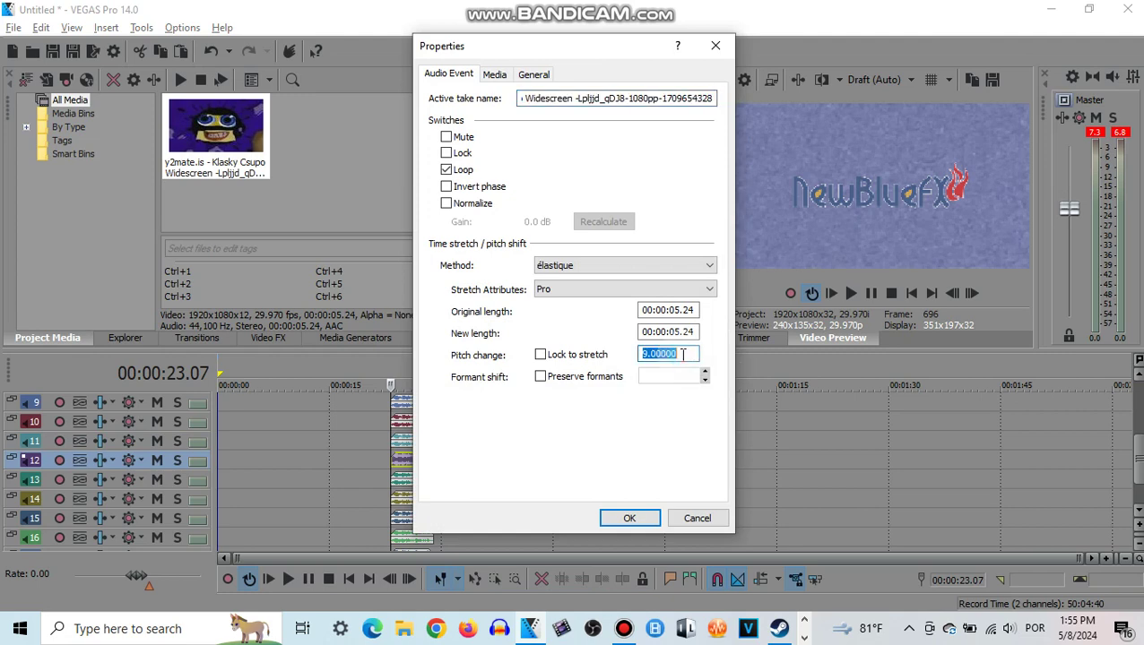
text(9)
click(629, 519)
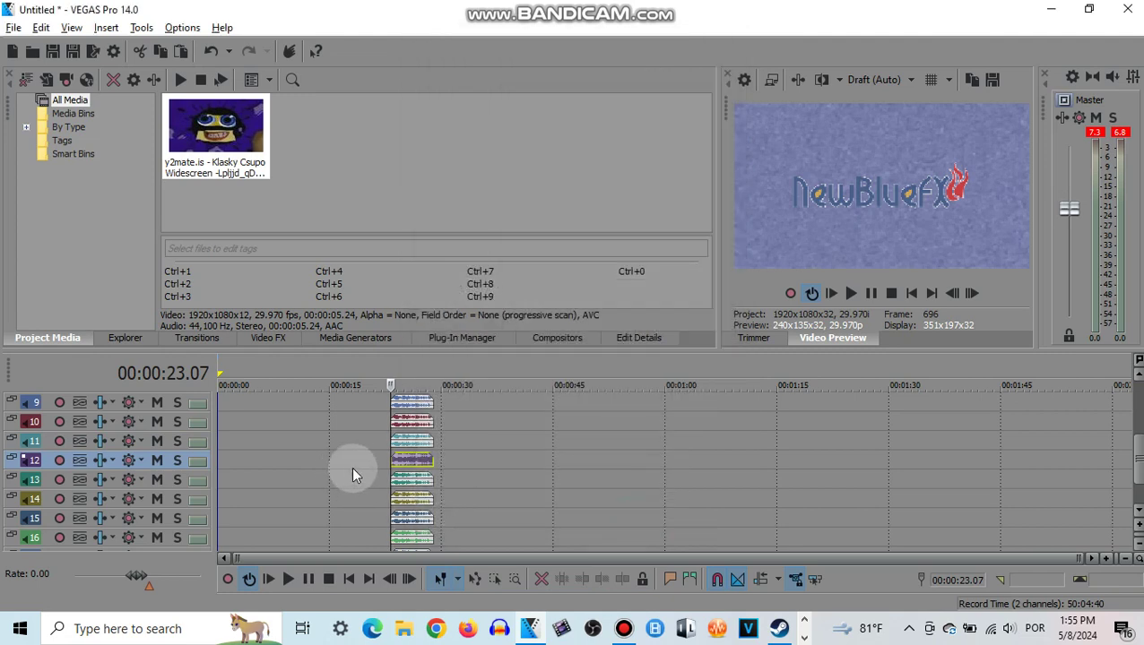
Set the pitch change of the audio clip on track 13 to 9 in its event properties.
right_click(421, 480)
click(475, 600)
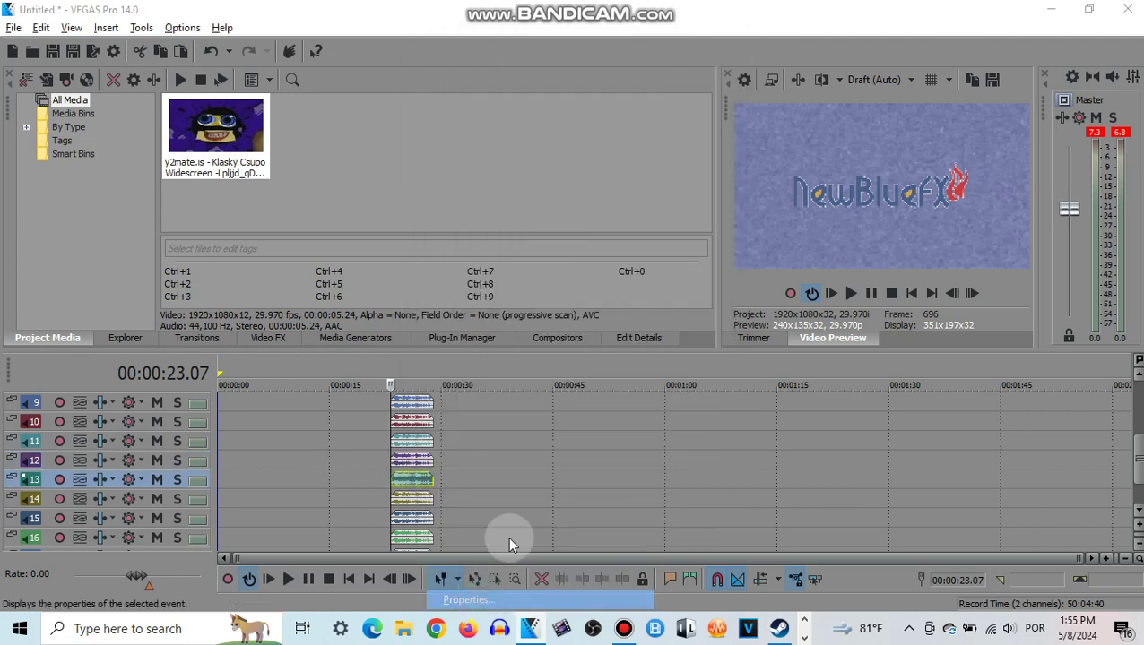
double_click(668, 354)
text(9)
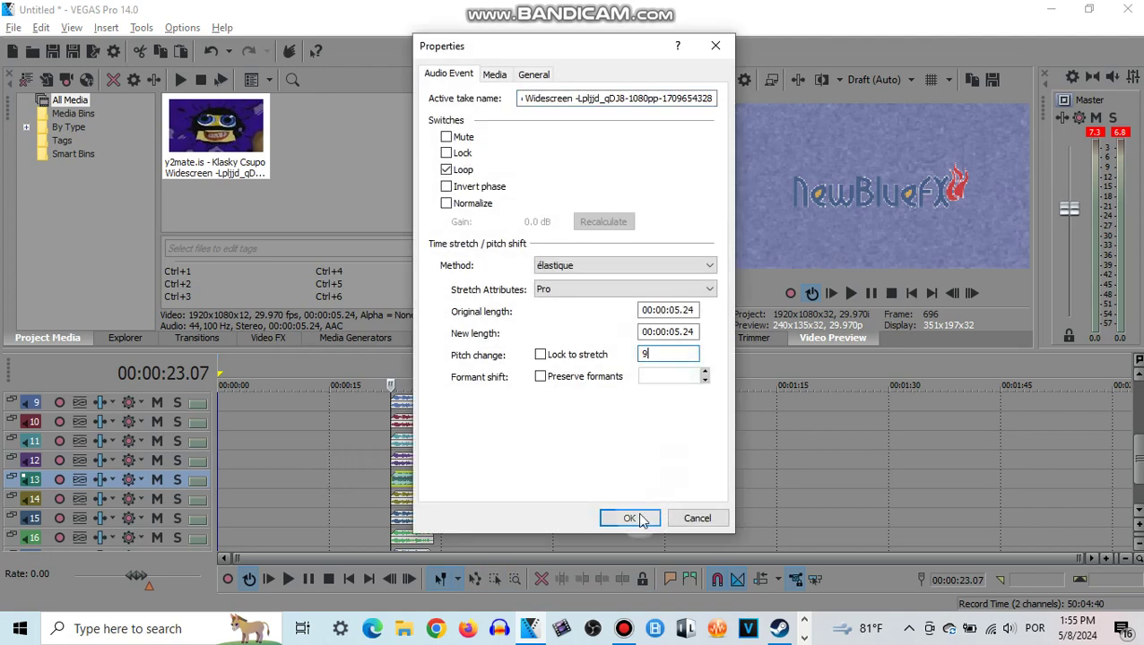
click(634, 521)
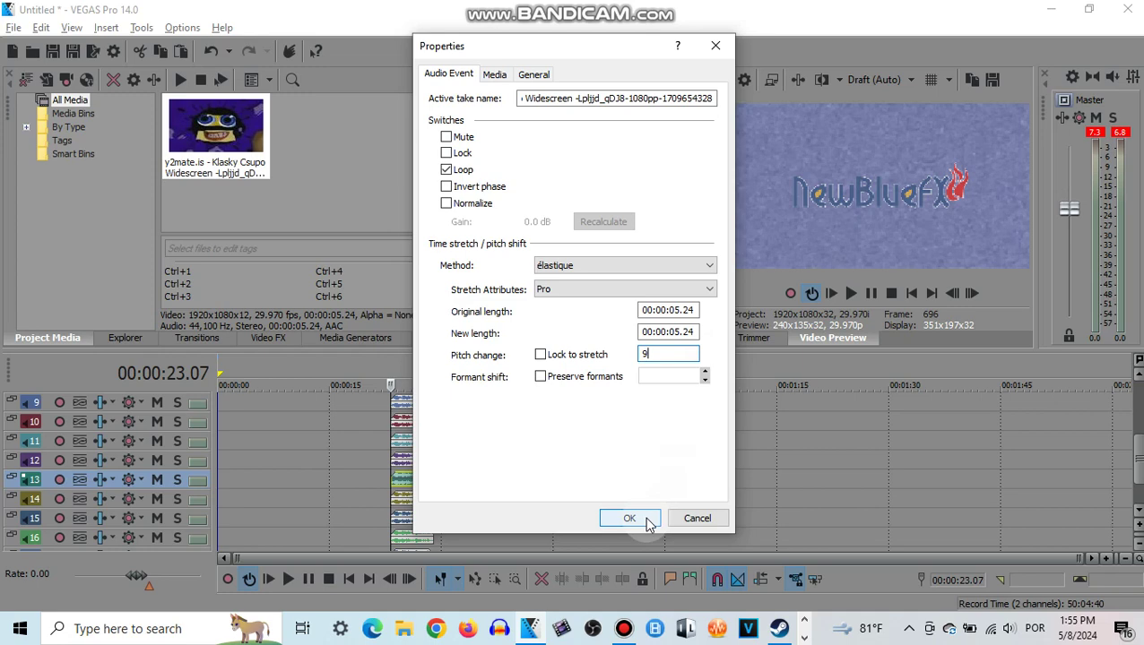
click(646, 520)
click(387, 486)
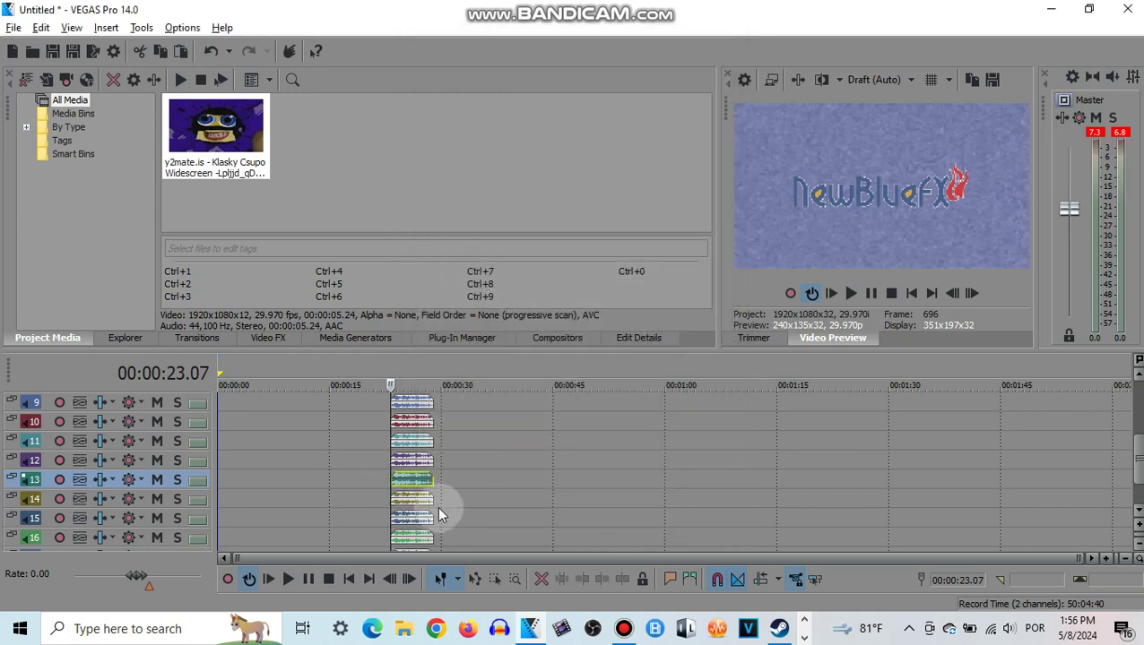
Set the pitch change of the audio clip on track 14 to 12 in its event properties.
right_click(413, 501)
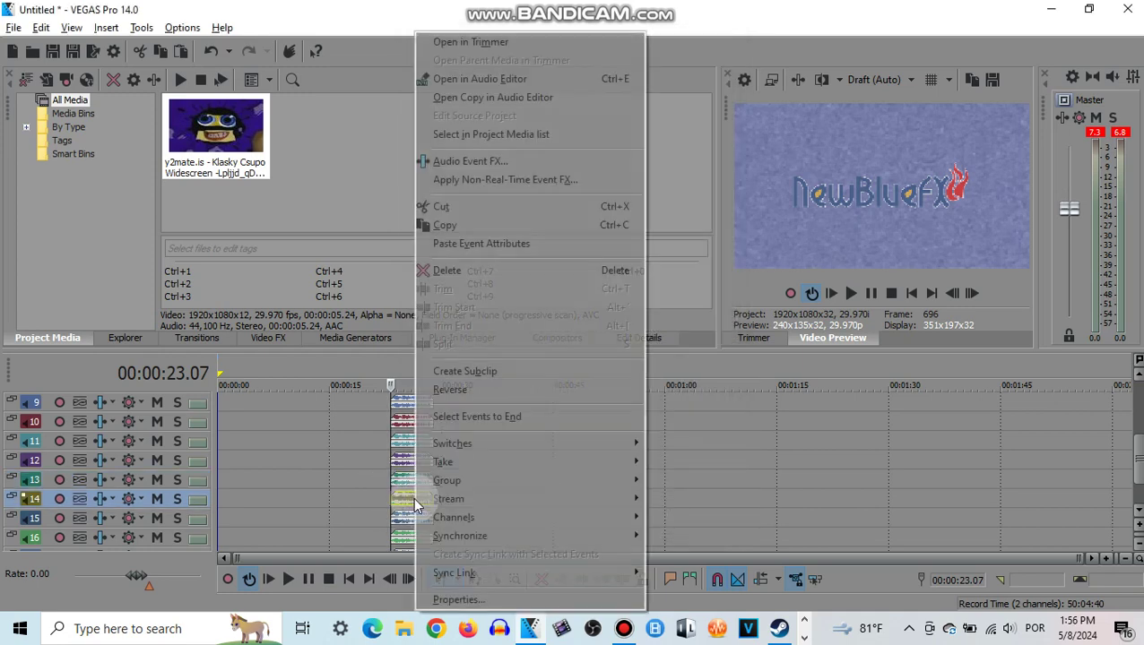
click(457, 600)
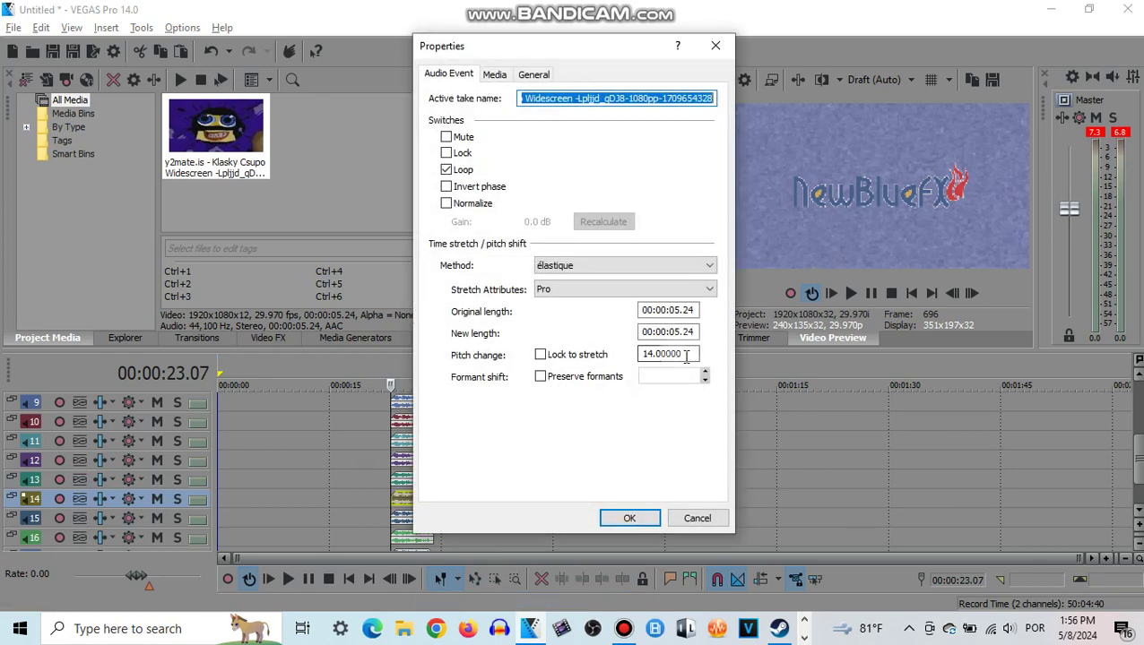
click(687, 356)
double_click(687, 356)
text(12)
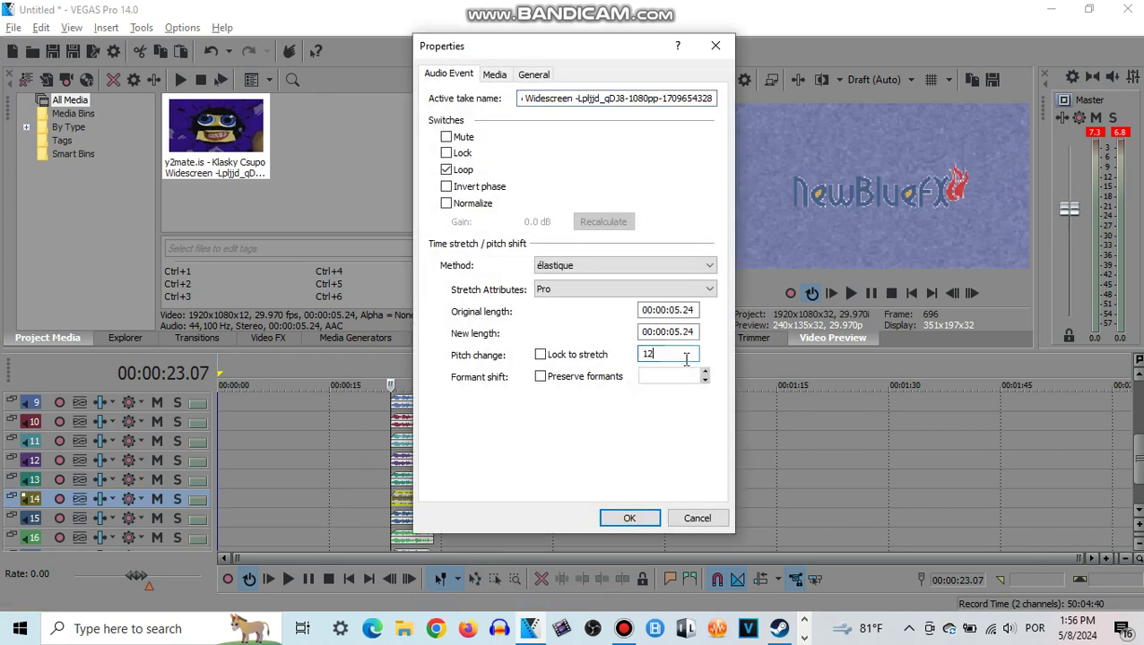
click(628, 518)
Set the pitch change of the audio clip on track 15 to 14 in its event properties.
right_click(424, 522)
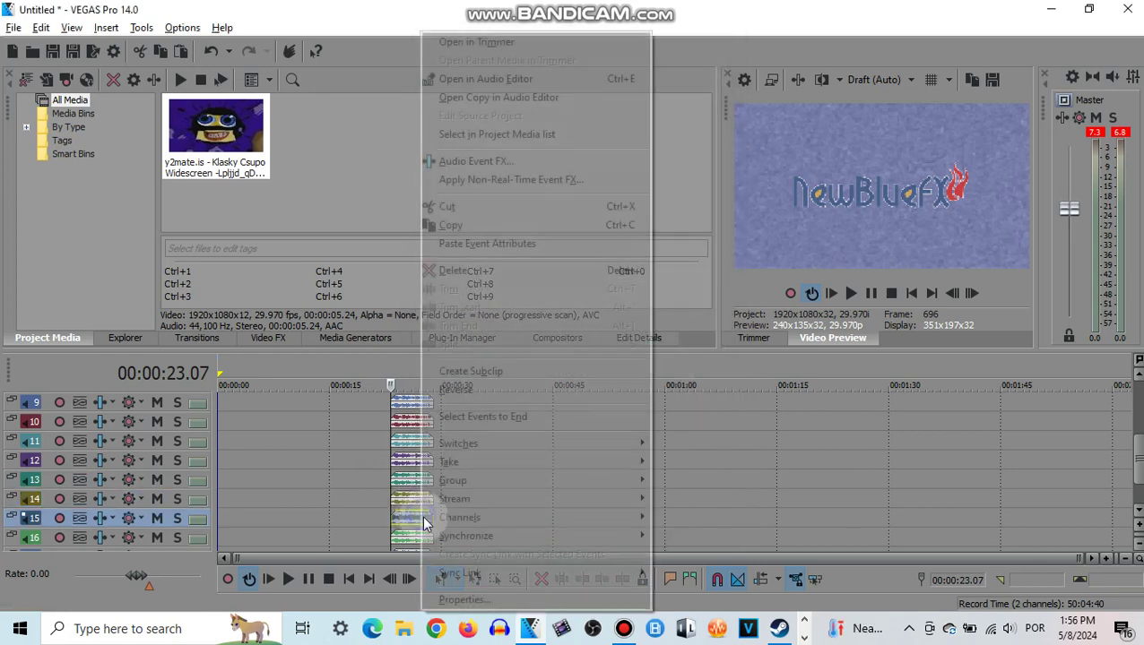
click(484, 600)
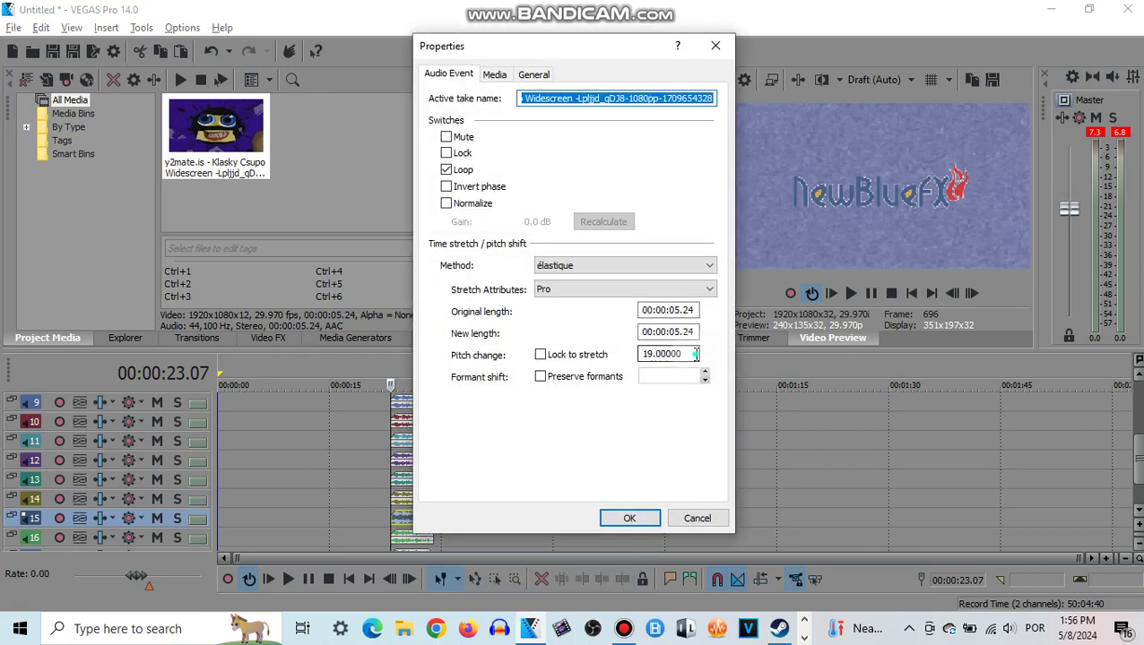
double_click(691, 355)
text(14)
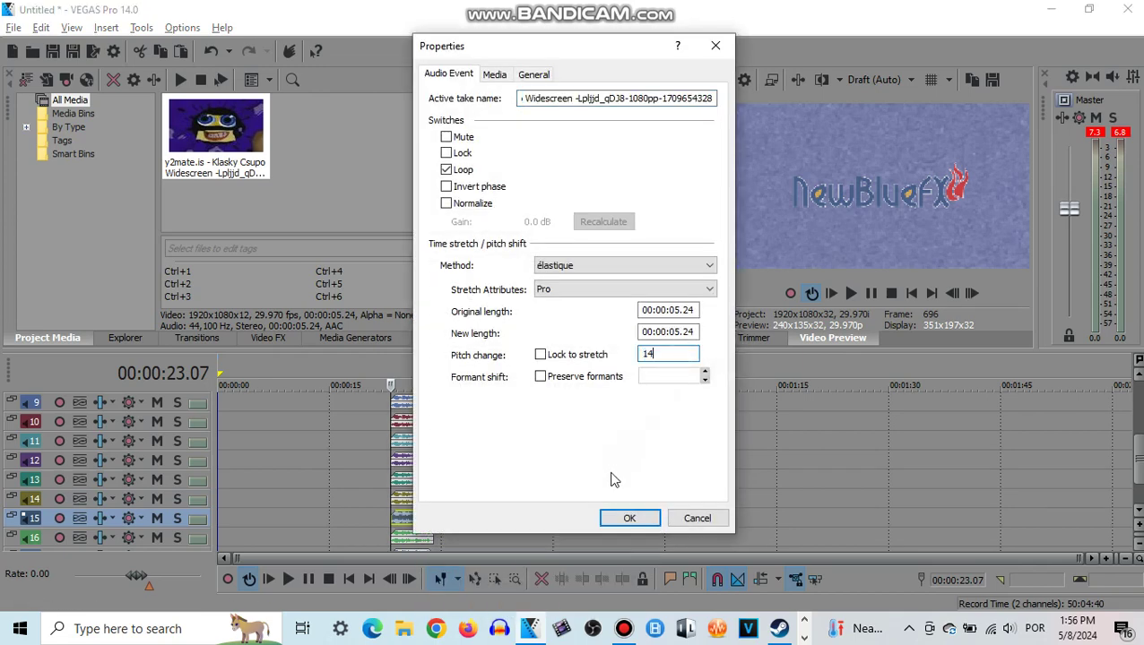
click(629, 519)
Set the pitch change of the audio clip on track 16 to 19 in its event properties.
right_click(417, 542)
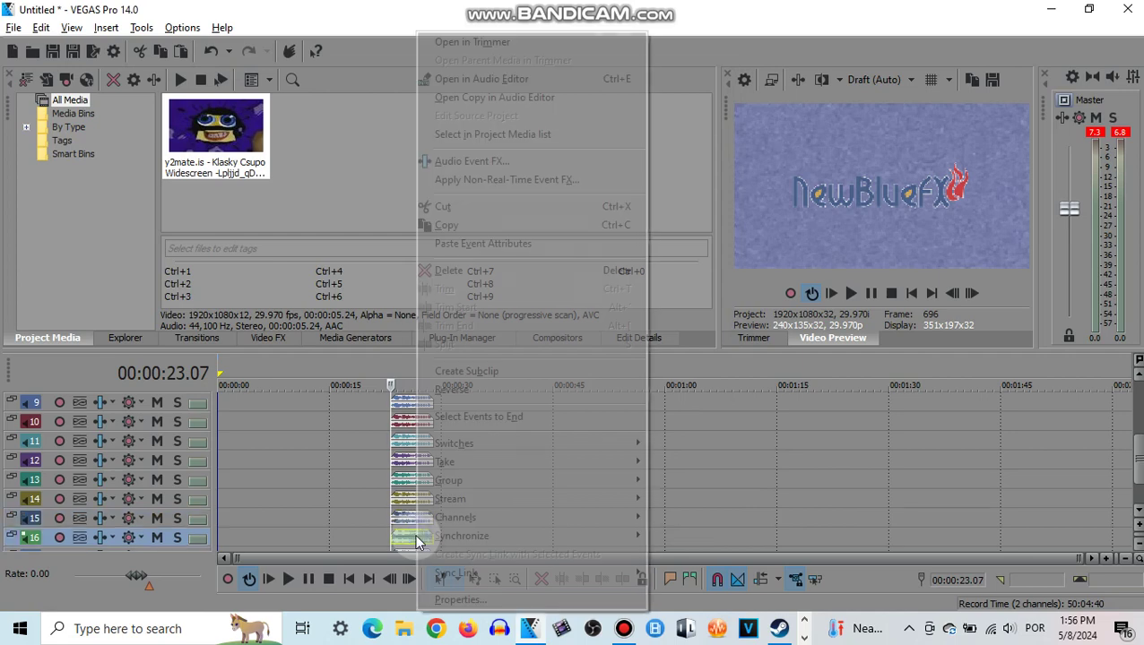
click(476, 601)
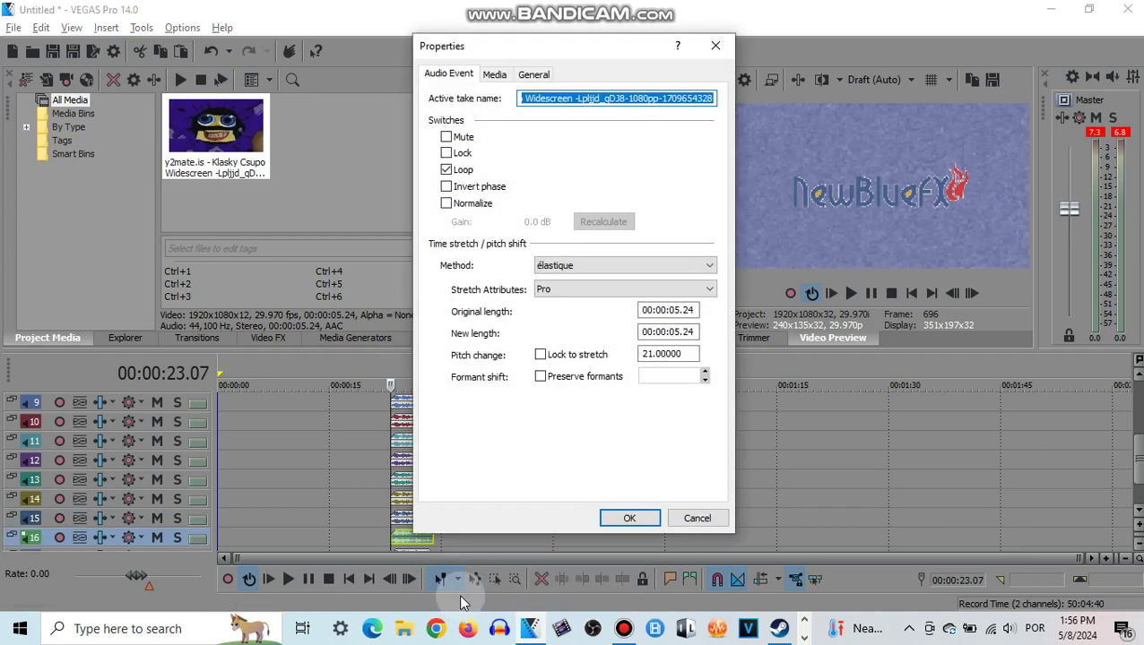
click(693, 355)
double_click(693, 355)
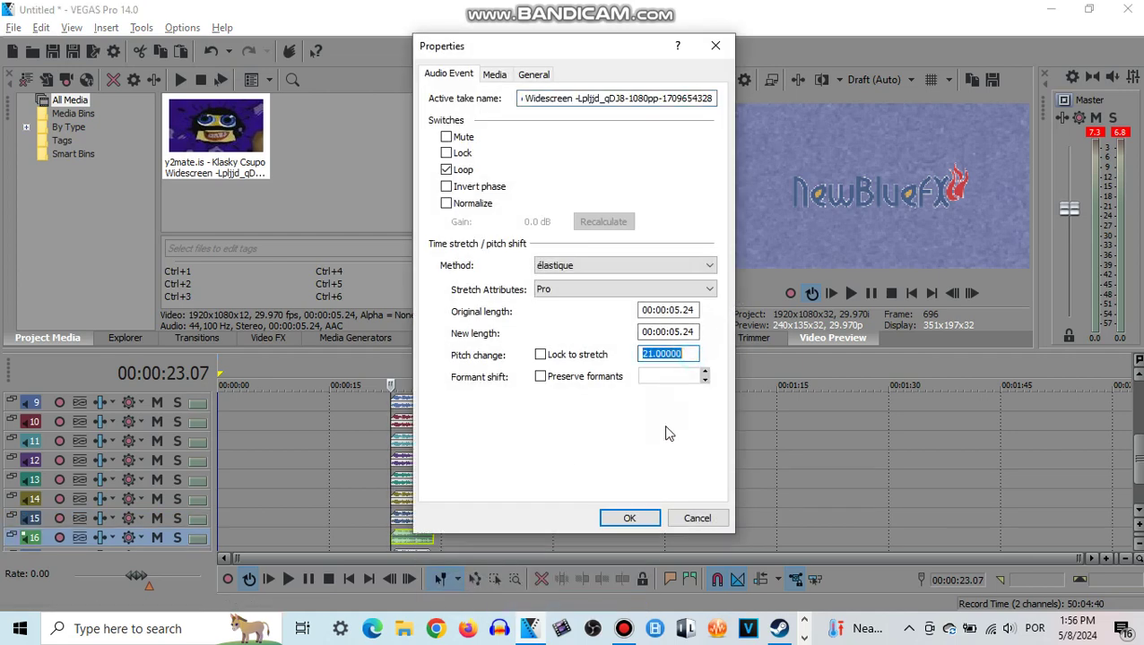
text(19)
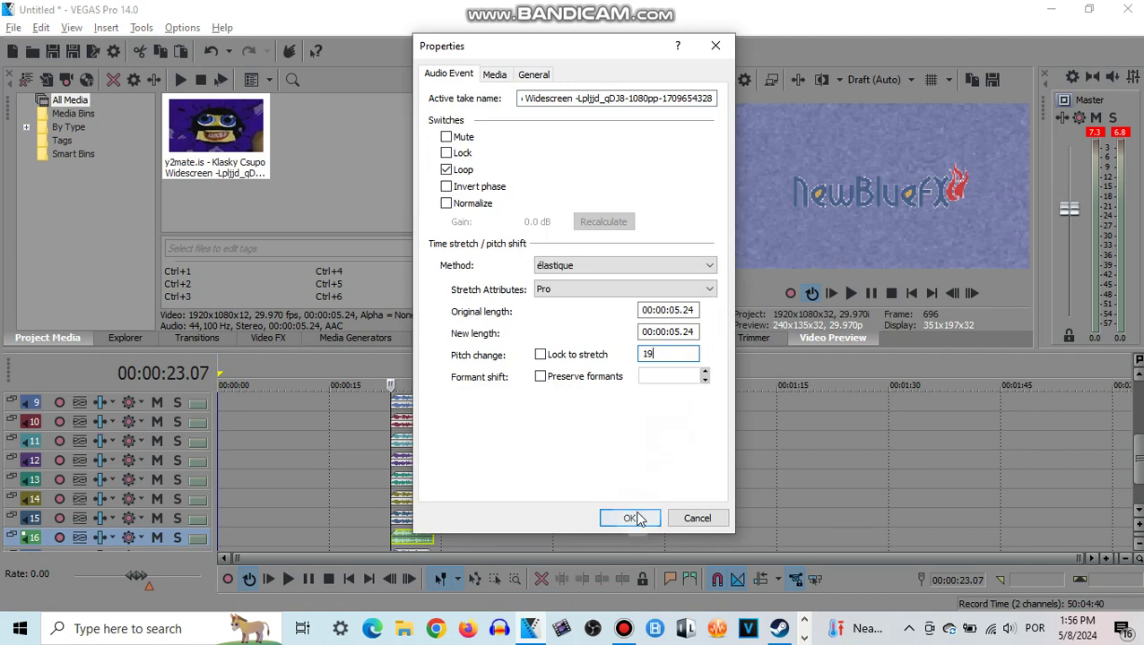
click(632, 519)
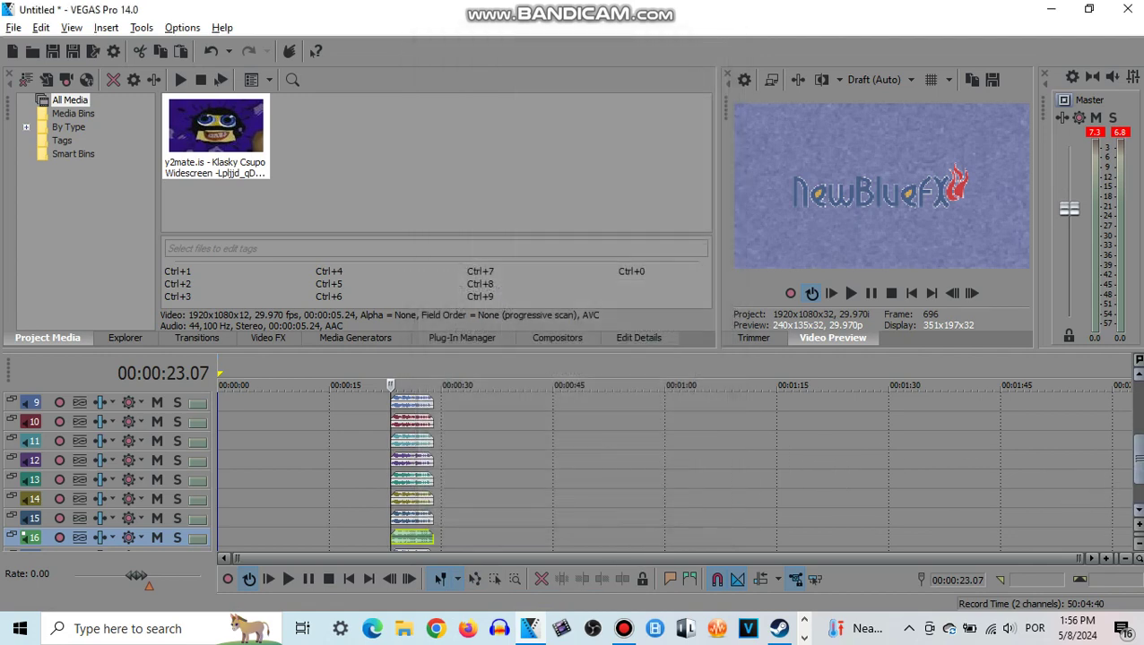
Set the pitch change of the audio clip on track 17 to 21 in its event properties.
scroll(403, 527, down, 2)
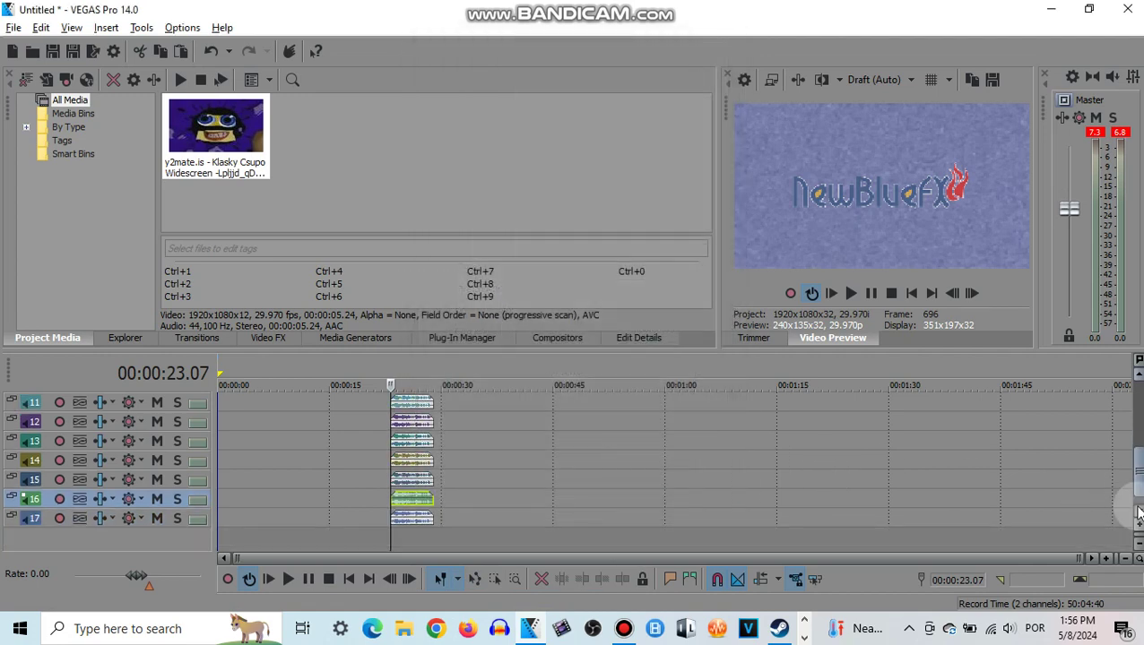
right_click(427, 525)
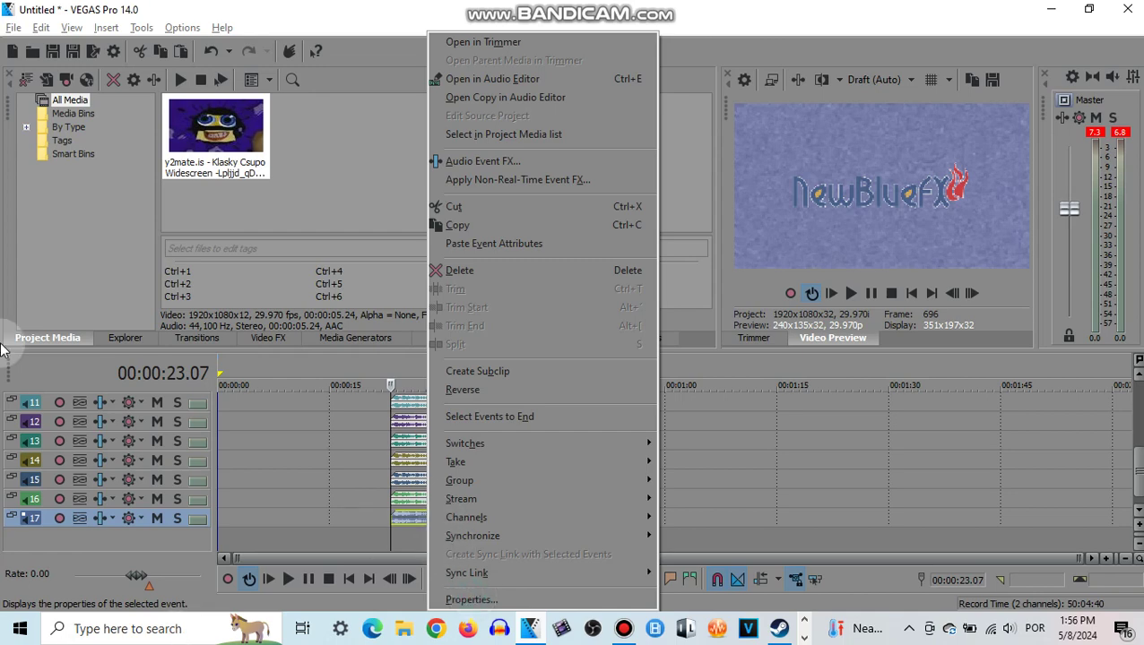
key(super+d)
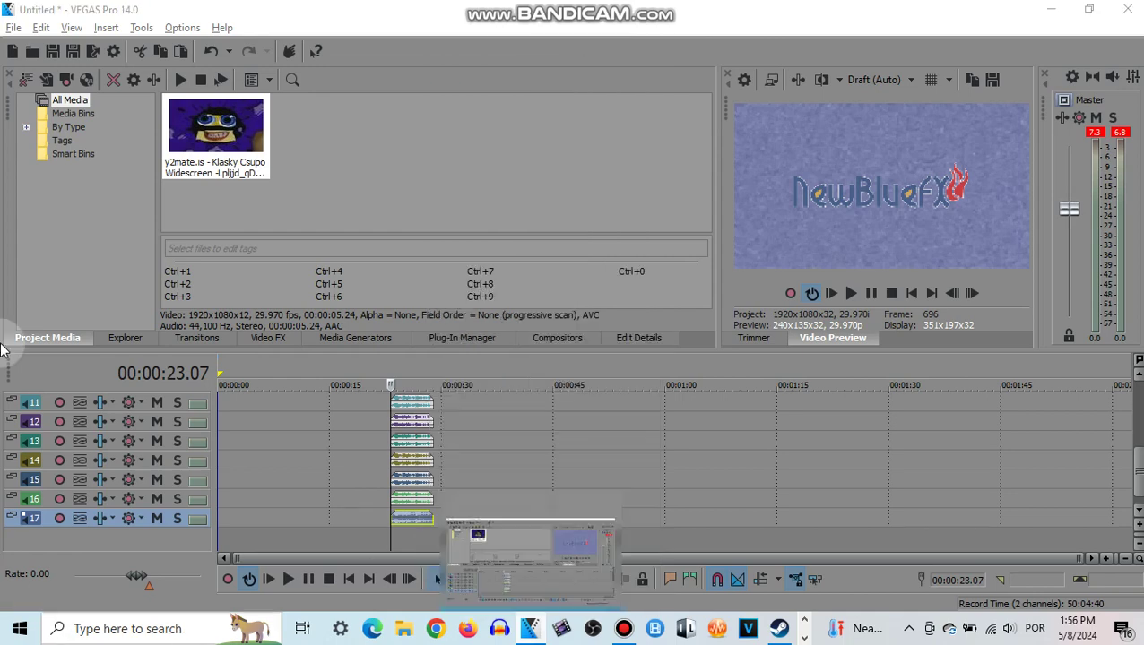
click(676, 355)
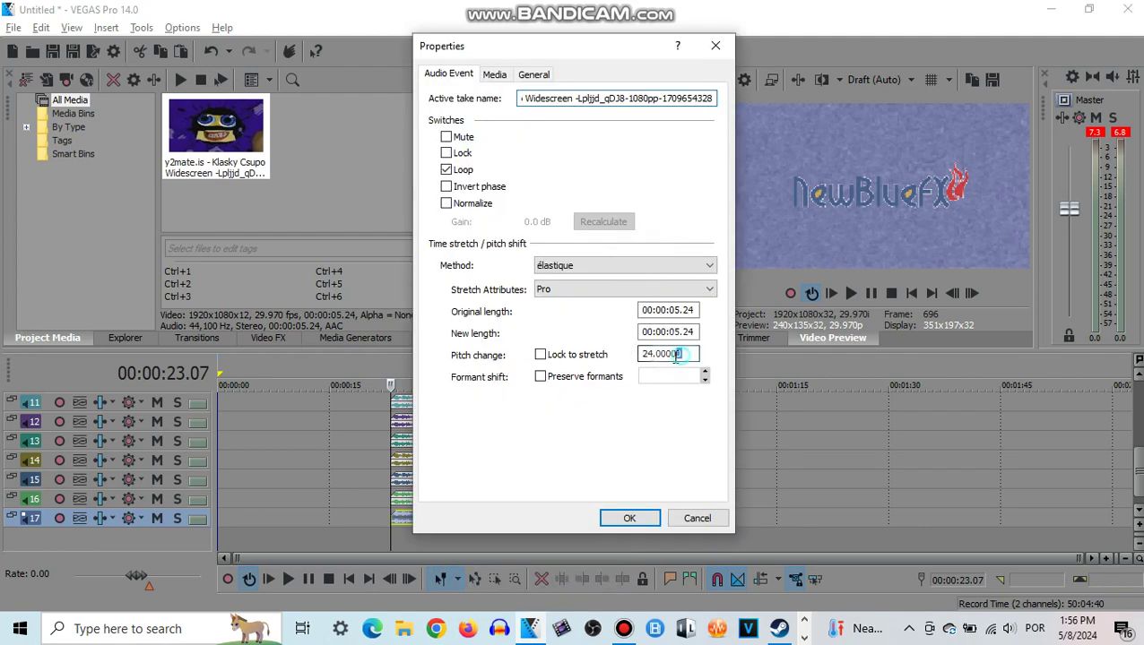
text(12)
click(657, 522)
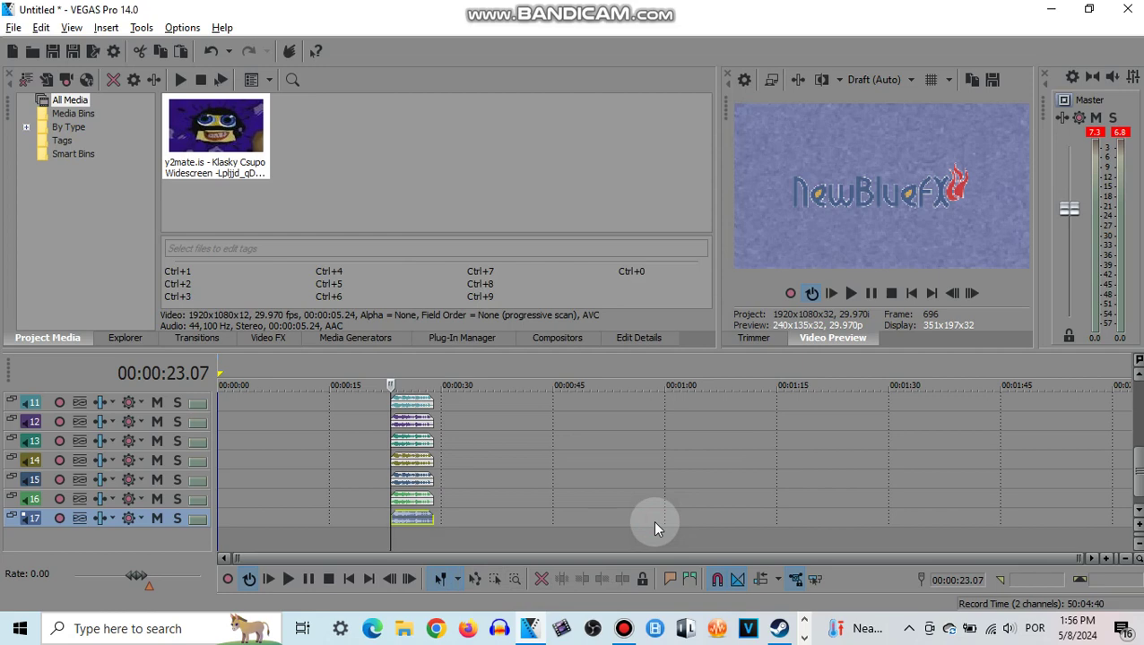
Paste a copy of the audio clip and move it onto a new track 18, aligned with the fifth section's start at 00:00:23.07.
click(453, 520)
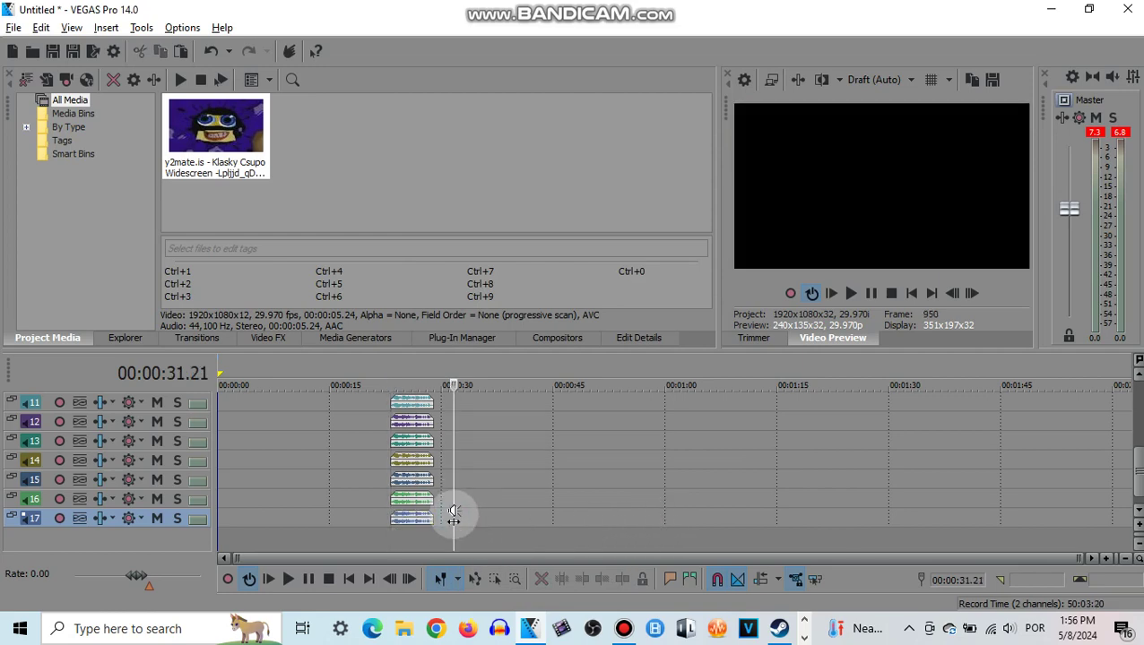
key(ctrl+v)
drag(467, 518, 403, 539)
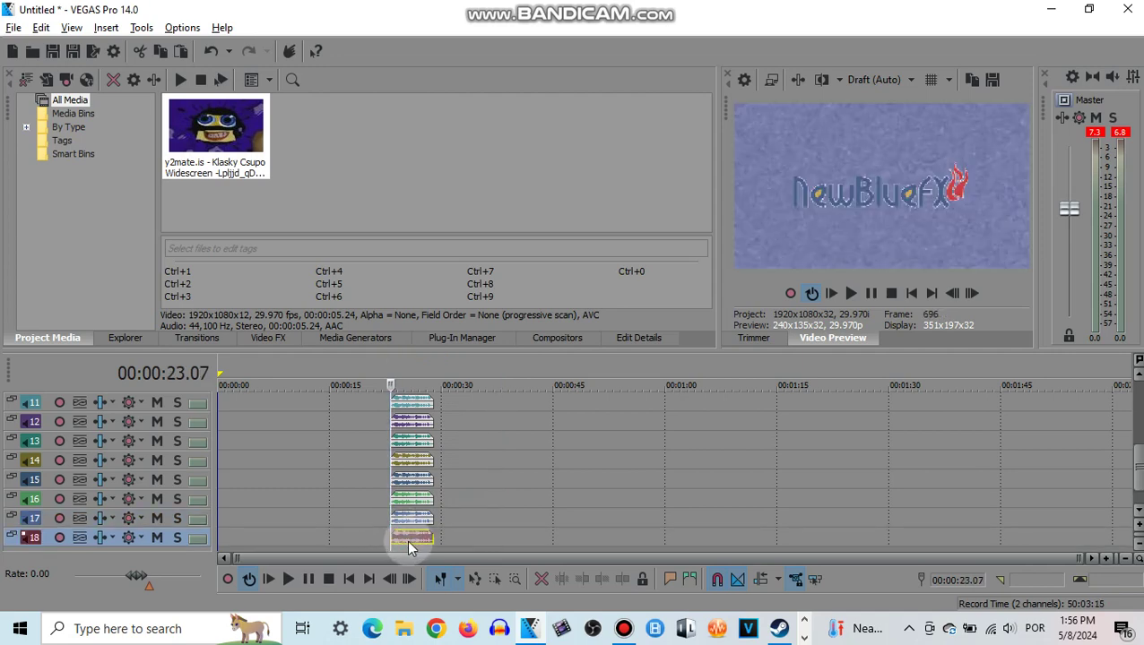
Set the pitch change of the pasted audio clip on track 18 to 24 in its event properties.
right_click(405, 539)
click(423, 602)
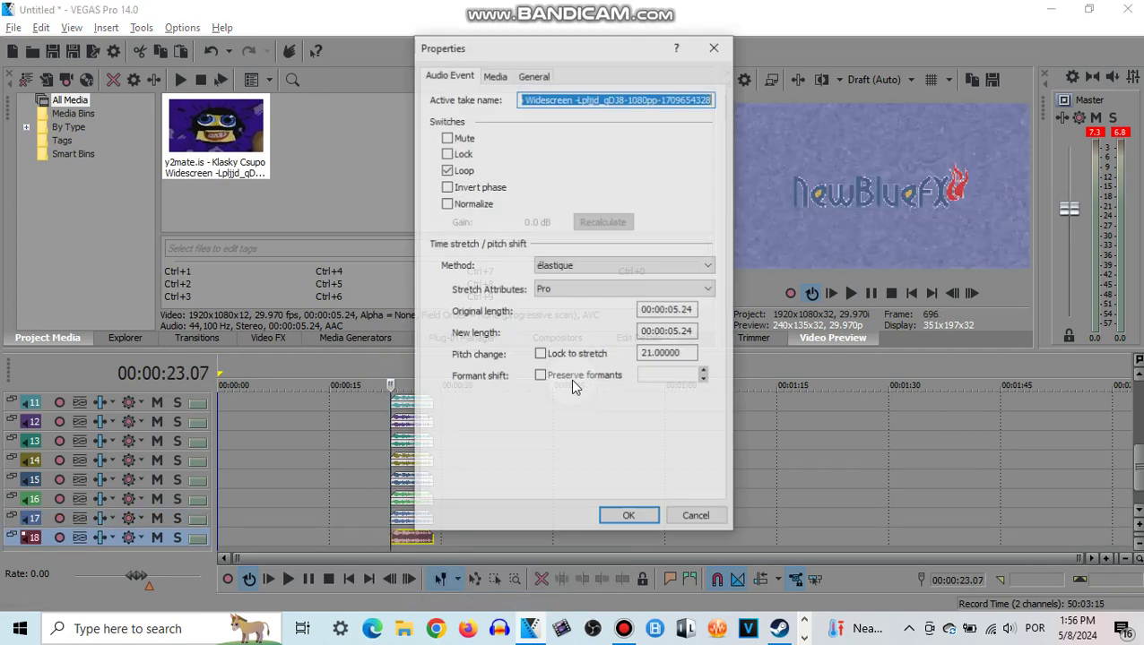
drag(691, 354, 642, 357)
text(24)
click(630, 518)
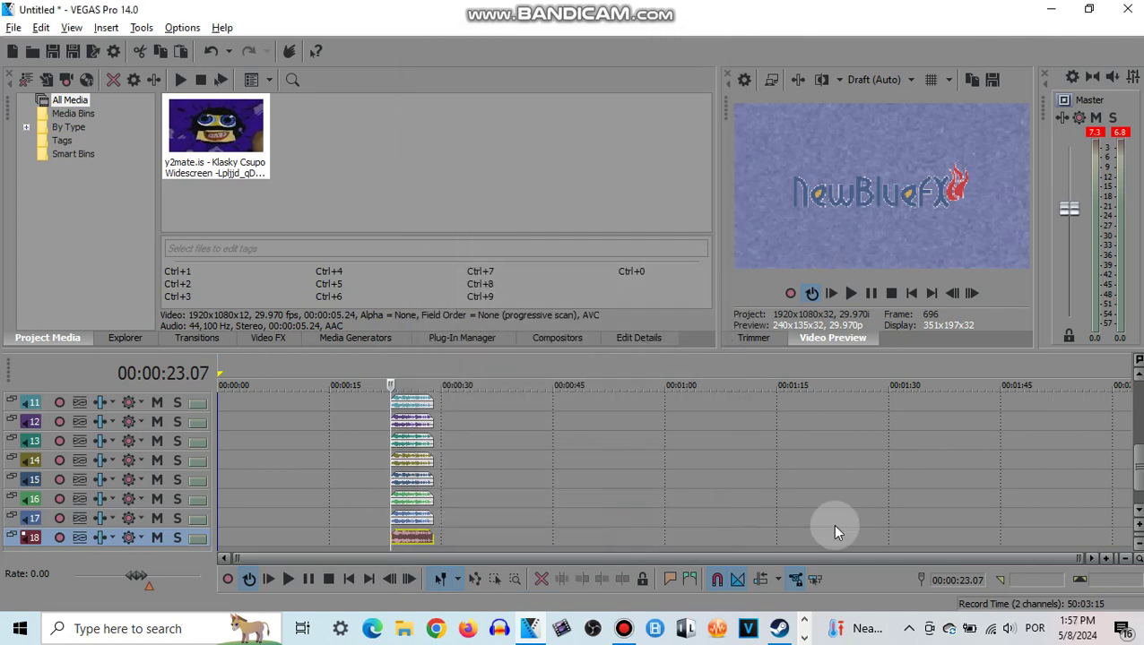
Increase the height of all tracks and place the cursor at the end of the fifth video clip, at 00:00:29.01.
drag(1137, 470, 1136, 395)
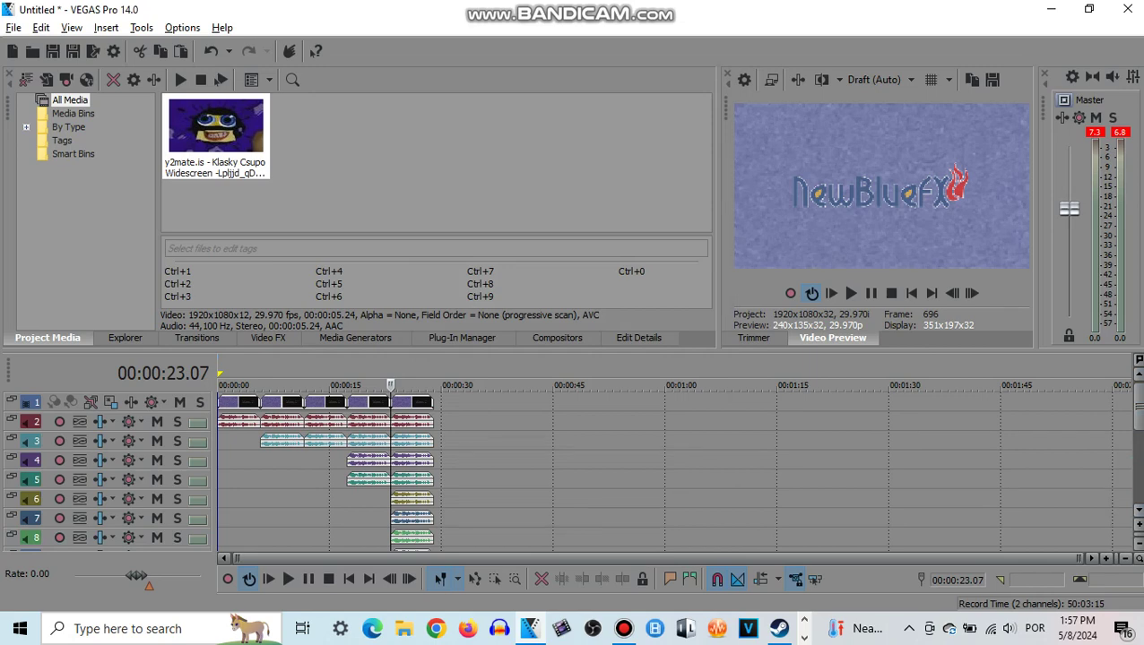
scroll(1137, 529, down, 5)
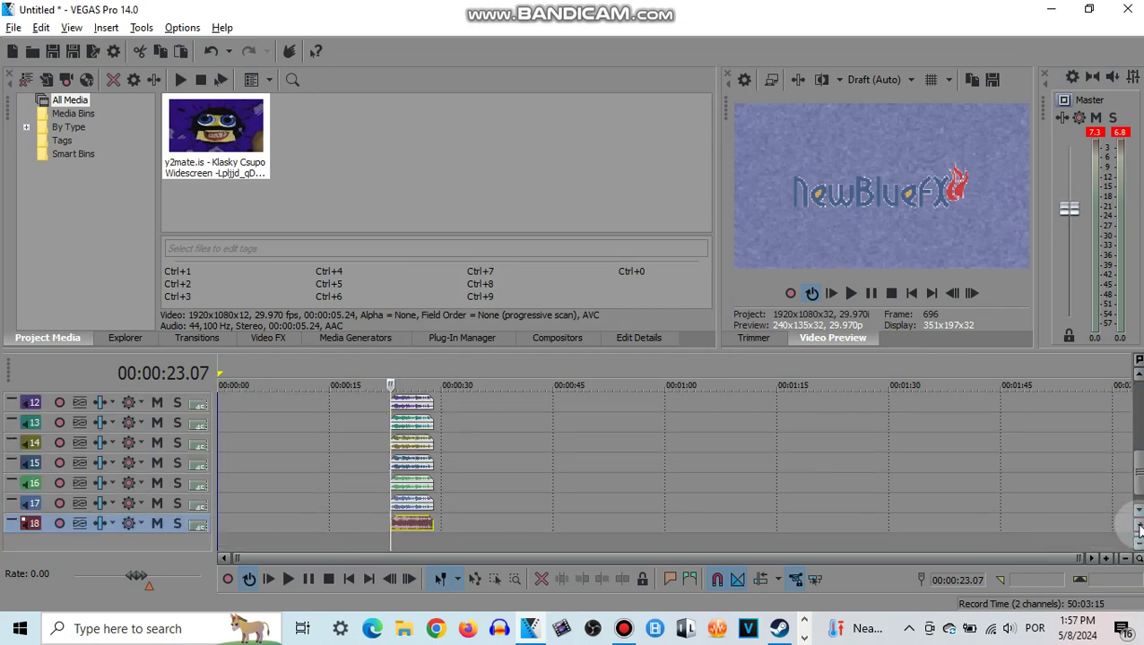
click(1139, 530)
click(1139, 529)
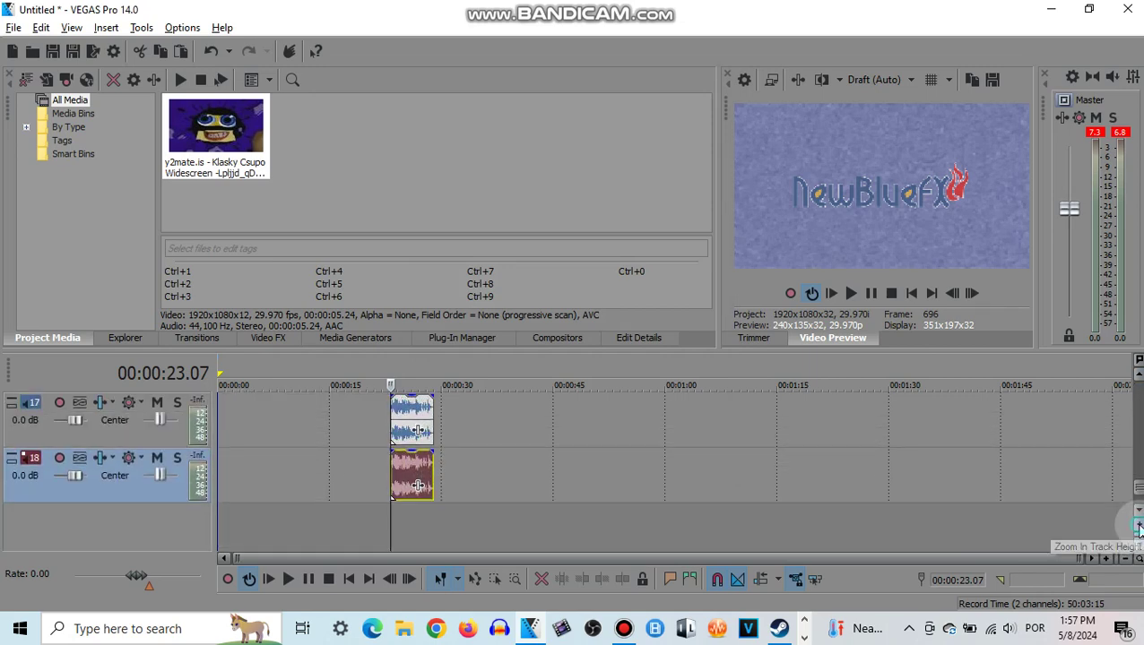
scroll(1137, 529, up, 10)
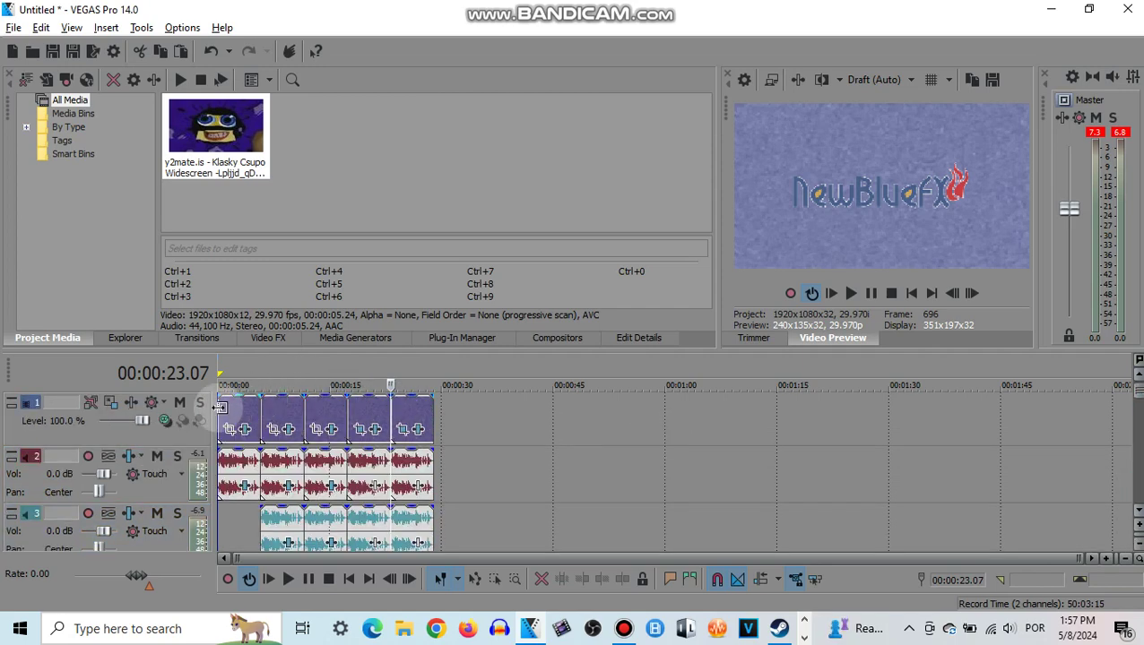
click(434, 404)
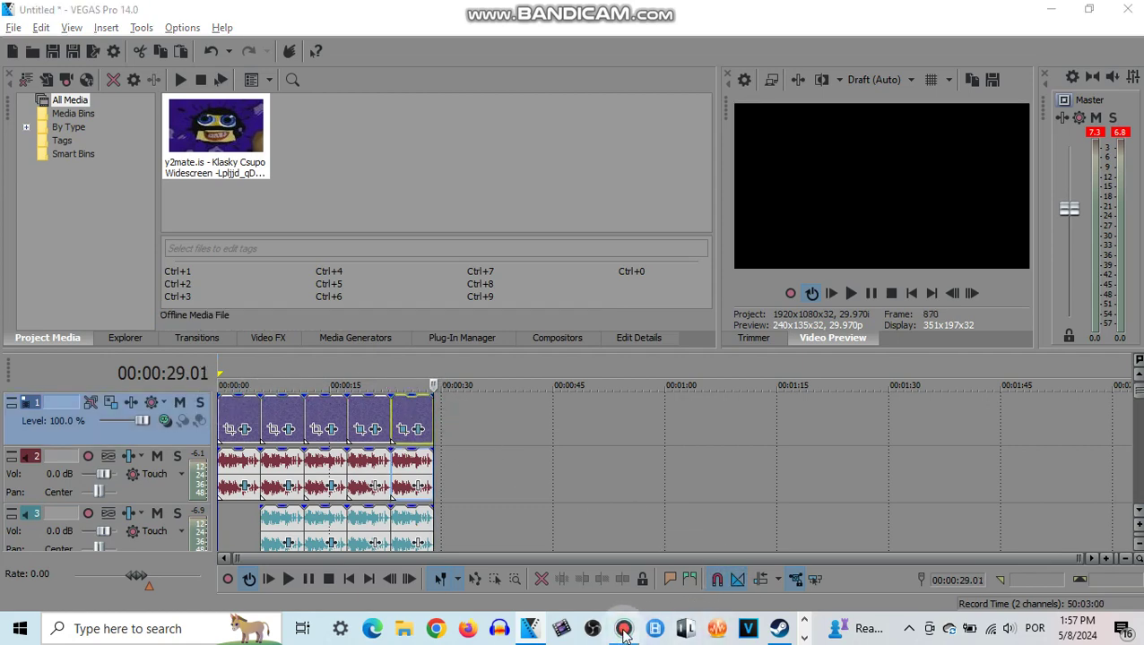